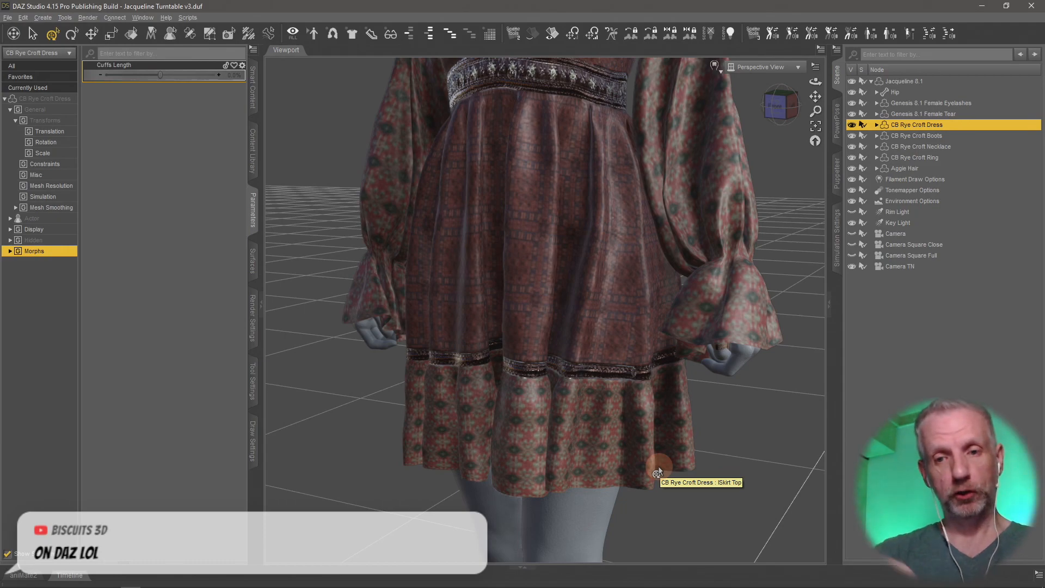
Examine the dress on the posed figure, from the skirt hem and cuffs out to the whole figure
scroll(658, 472, down, 5)
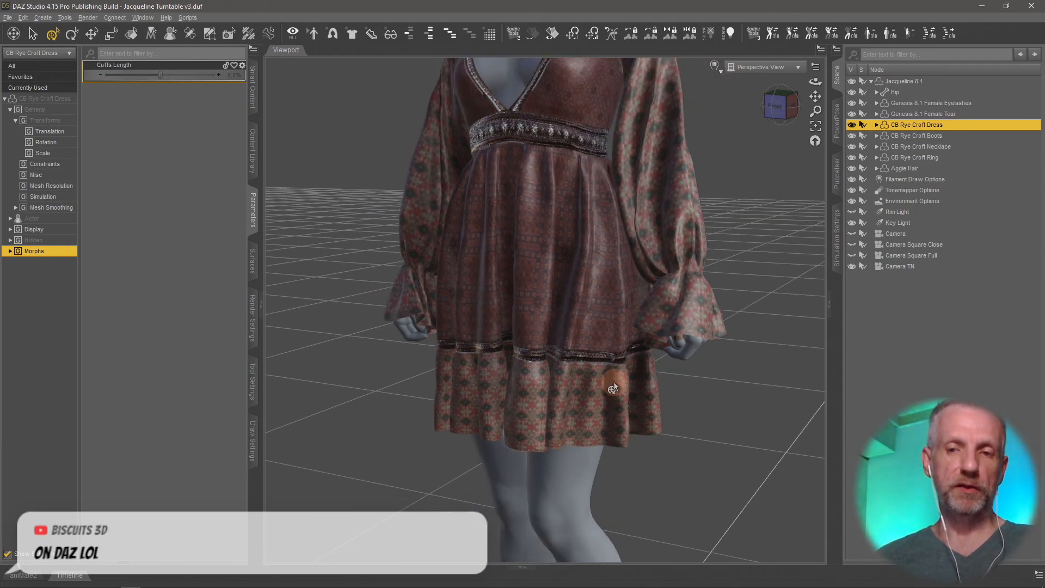
middle_drag(614, 382, 627, 442)
scroll(613, 381, down, 1)
middle_drag(614, 382, 594, 378)
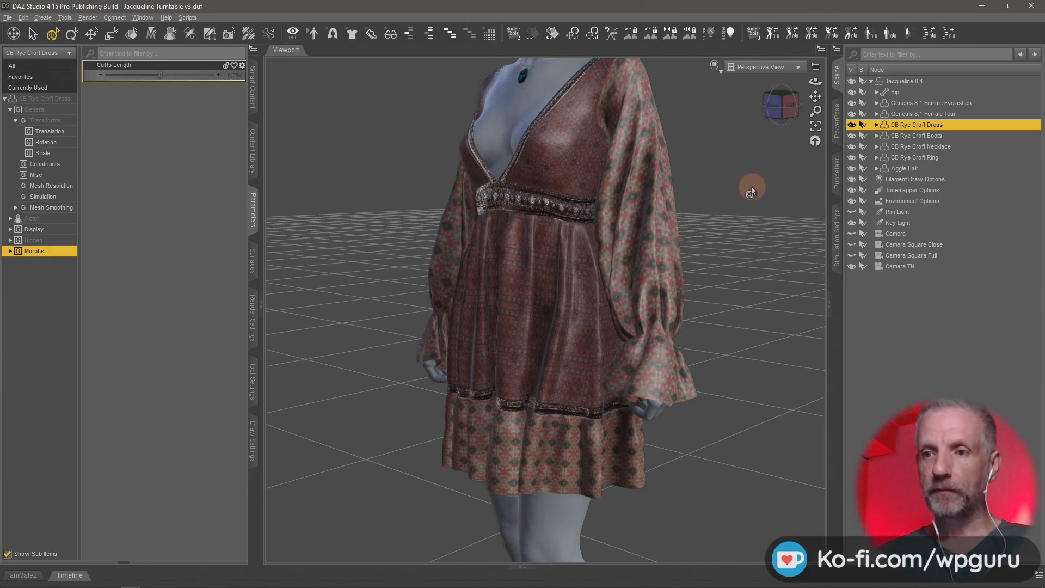
middle_drag(719, 243, 718, 244)
scroll(718, 244, down, 4)
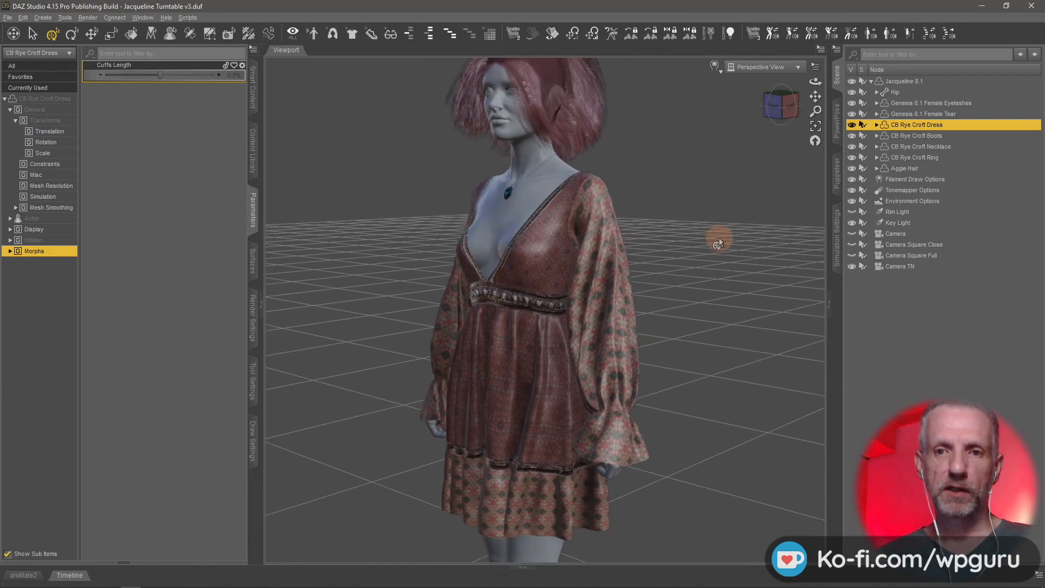
middle_drag(661, 276, 655, 299)
scroll(658, 275, down, 2)
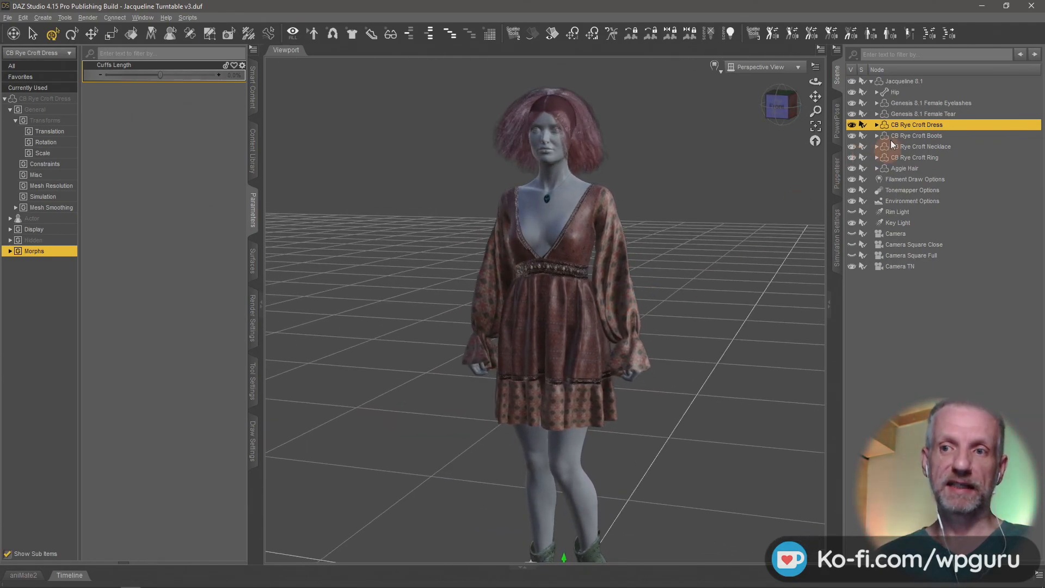
Send the Jacqueline 8.1 figure to Hexagon and dismiss the news window there, opting not to see the same news twice
click(908, 82)
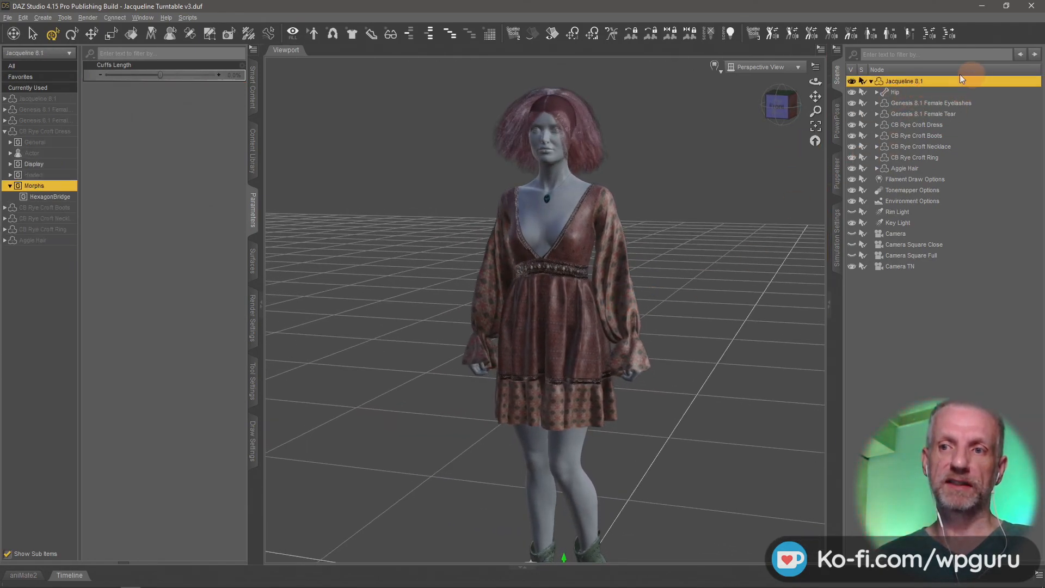
middle_drag(684, 252, 685, 254)
scroll(684, 254, down, 1)
middle_drag(676, 329, 672, 331)
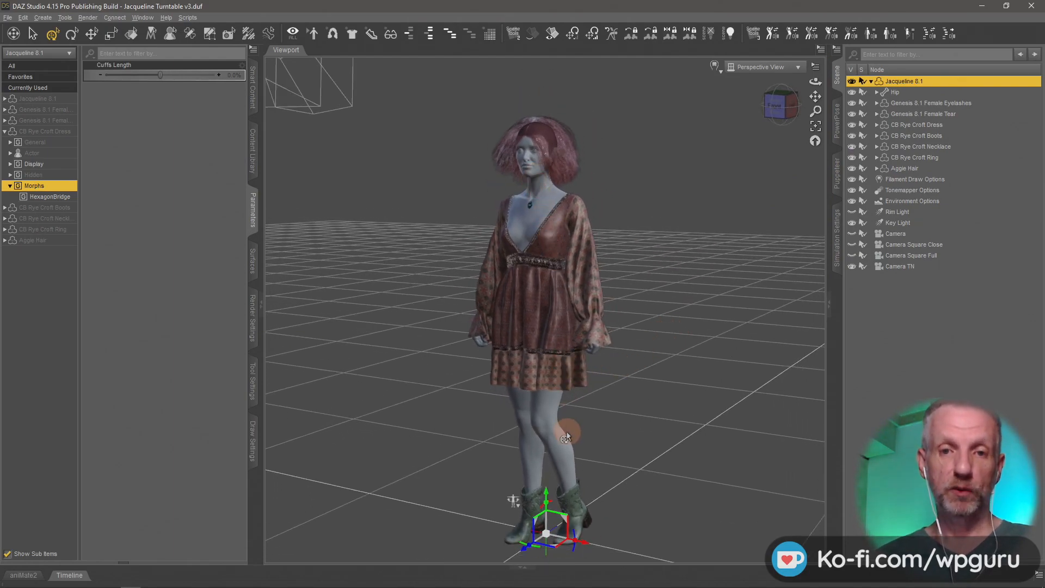
click(7, 18)
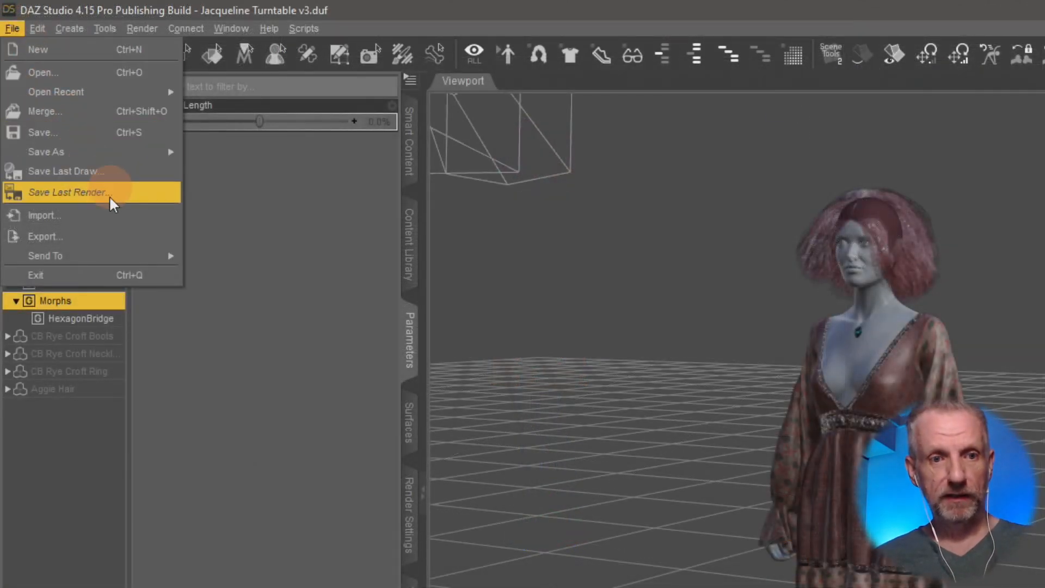
mouse_move(82, 162)
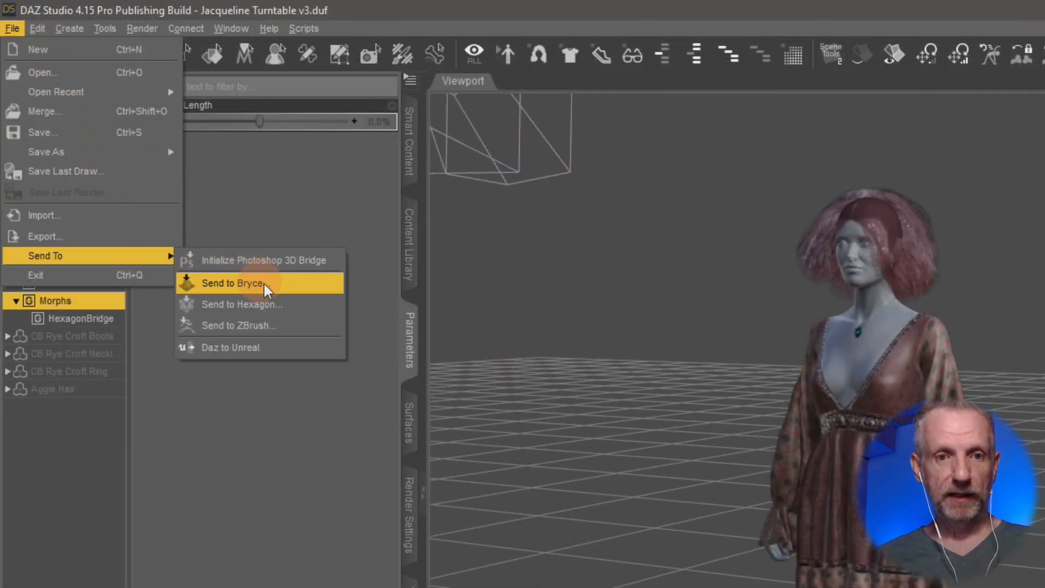
click(289, 304)
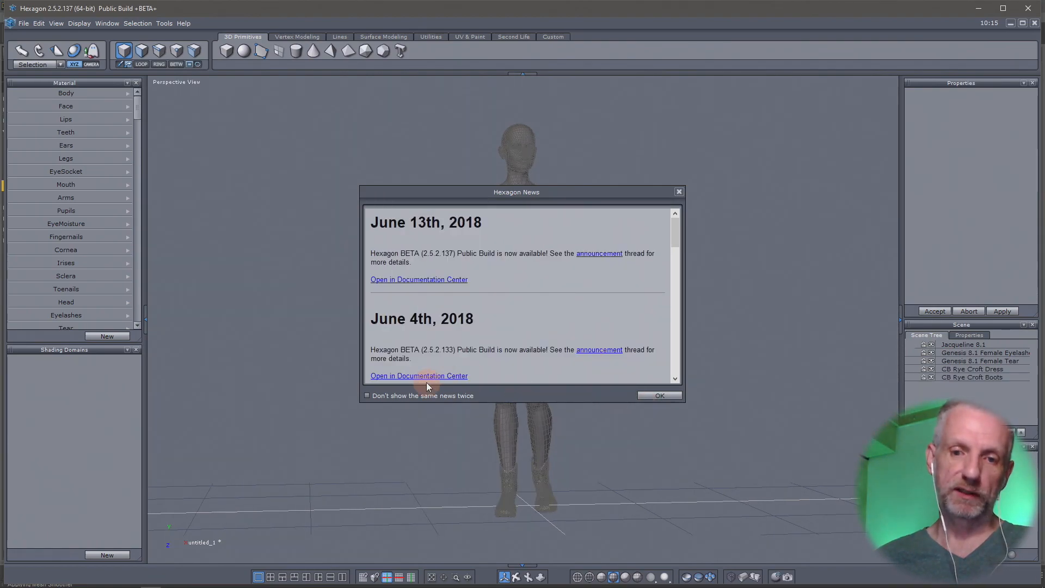
click(366, 396)
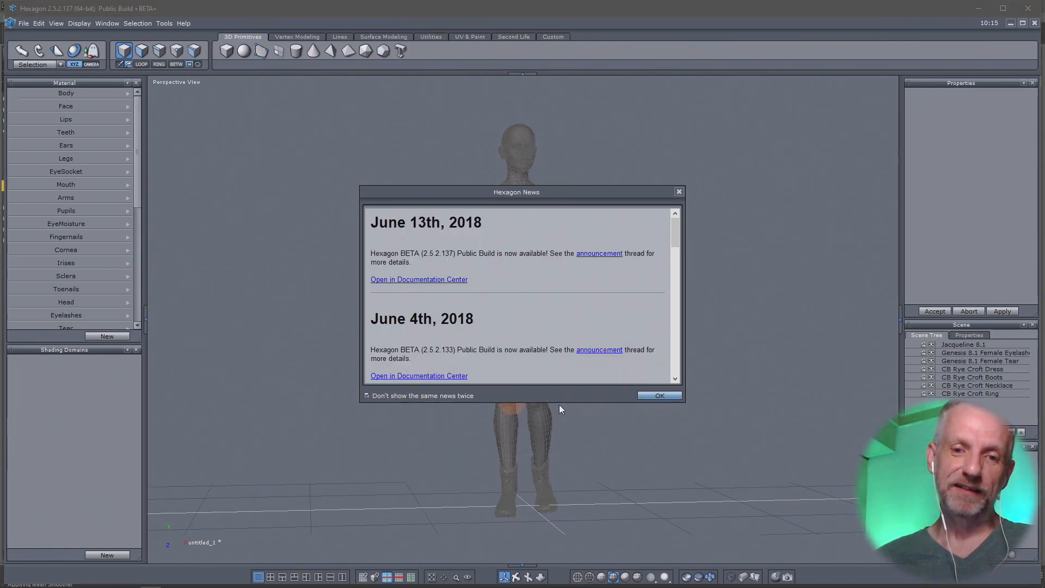
click(660, 396)
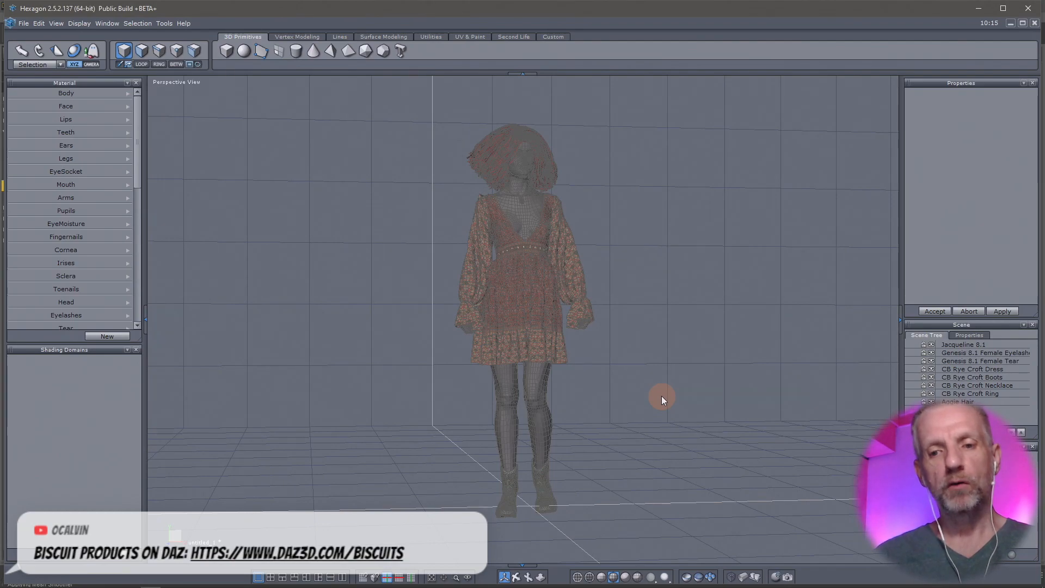
Examine the imported figure's polygon mesh at the knees, skirt hem and bodice in faceted shading with wireframe
scroll(537, 361, down, 3)
scroll(537, 360, up, 8)
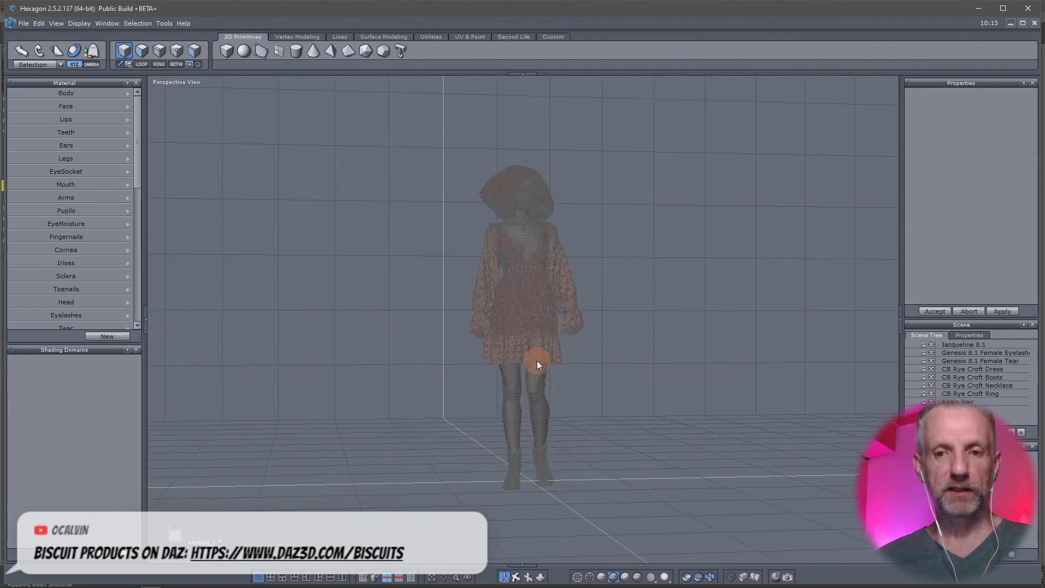
scroll(536, 360, up, 4)
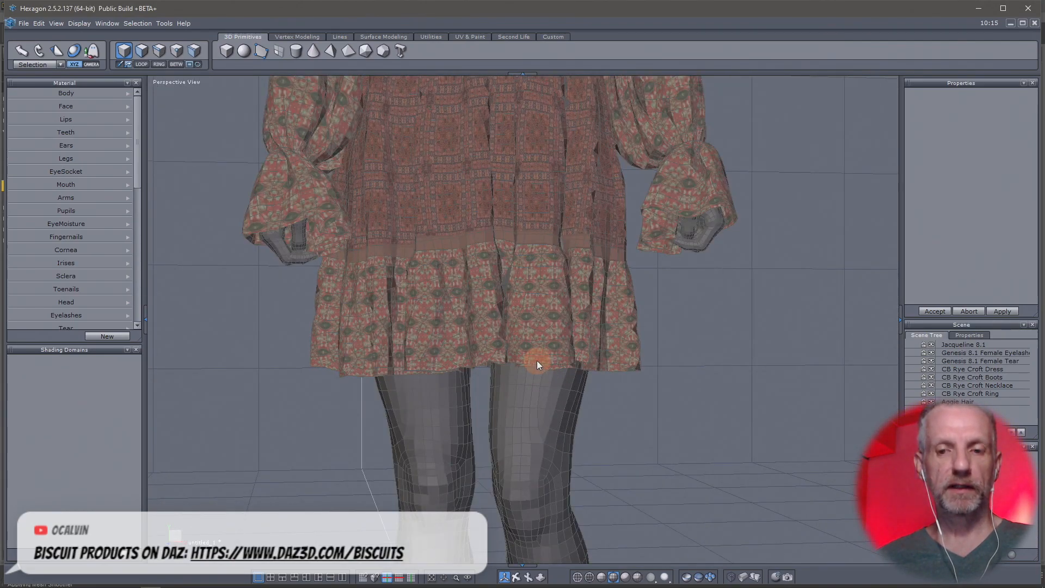
scroll(539, 417, up, 2)
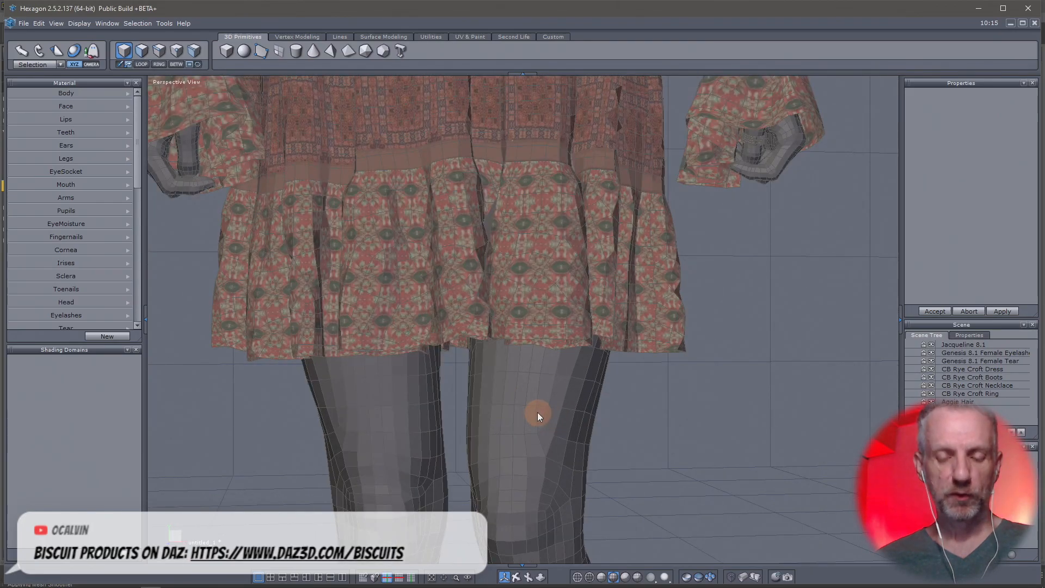
scroll(537, 413, up, 4)
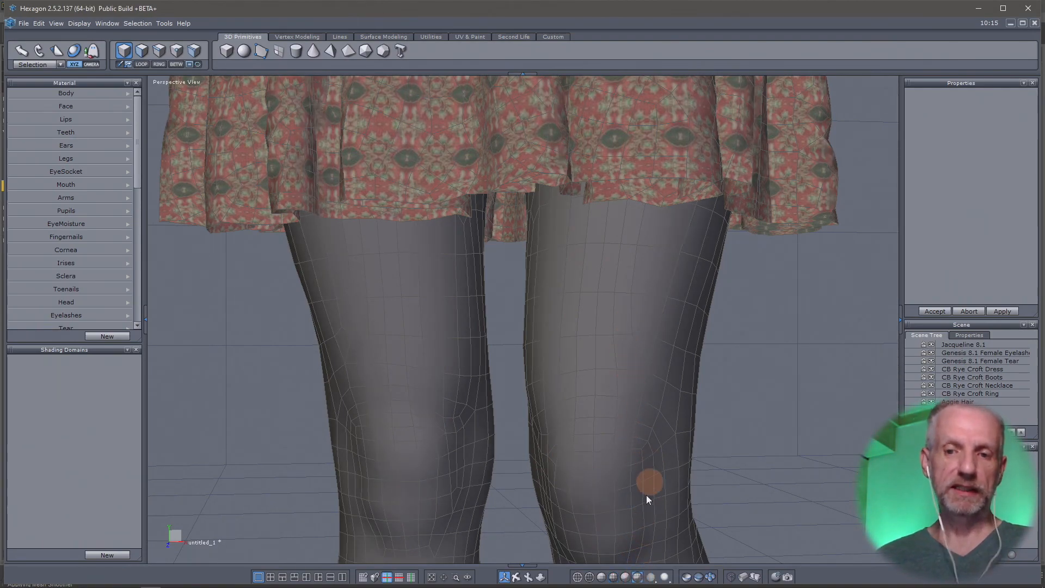
click(614, 578)
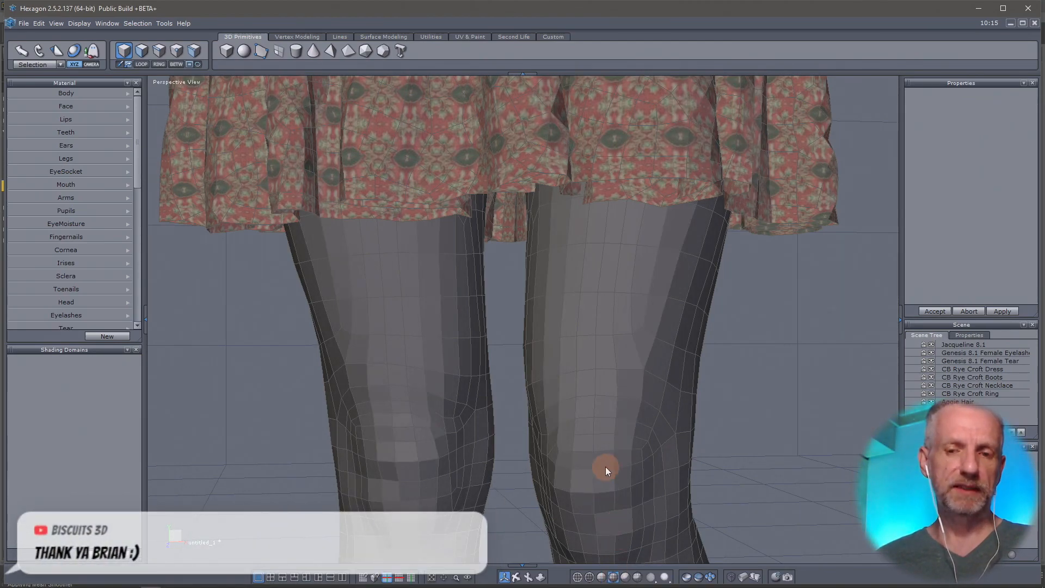
scroll(600, 460, up, 3)
scroll(600, 460, down, 8)
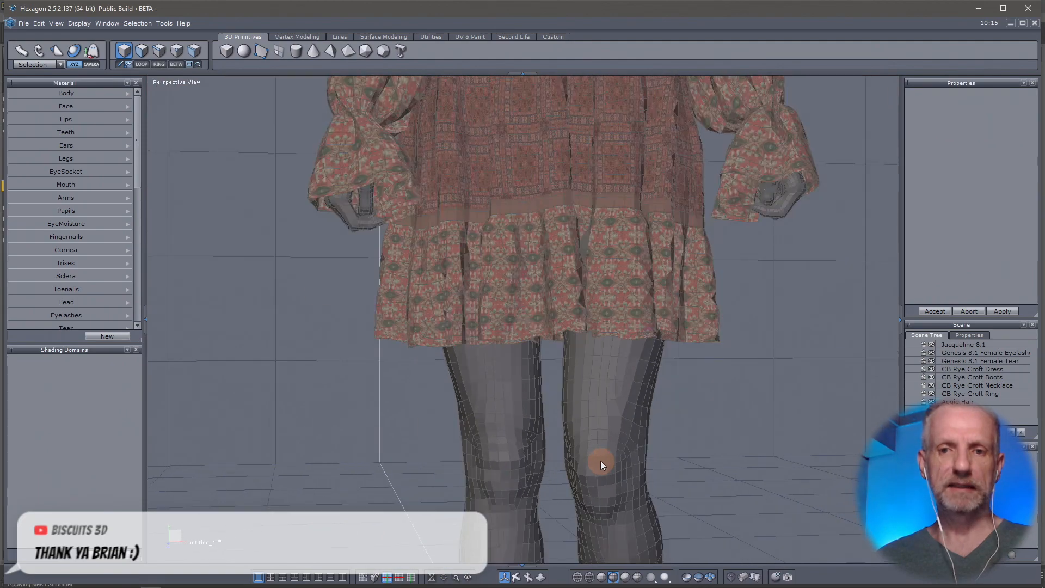
middle_drag(589, 358, 574, 465)
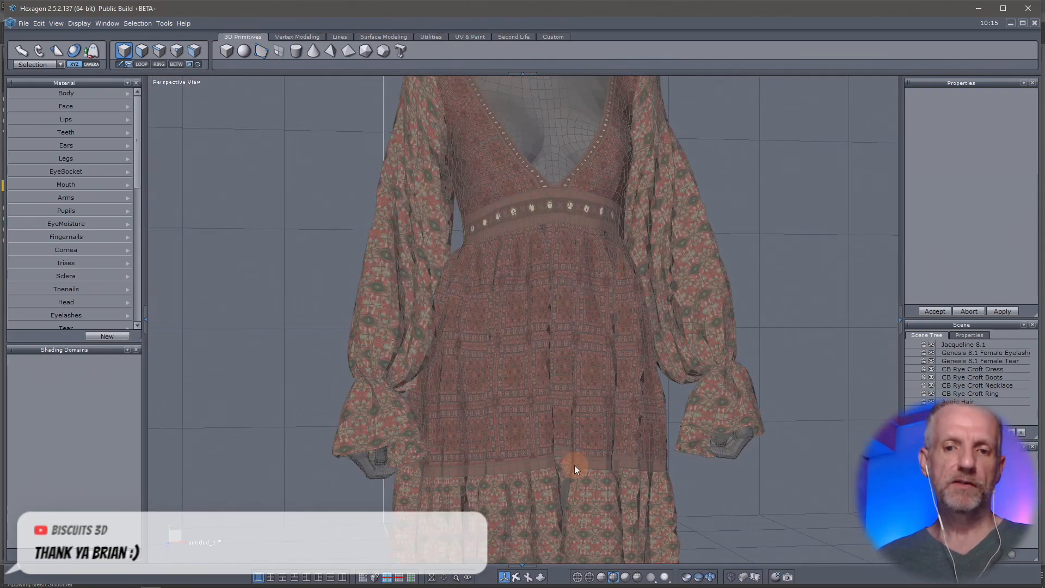
scroll(574, 465, down, 5)
scroll(574, 463, up, 2)
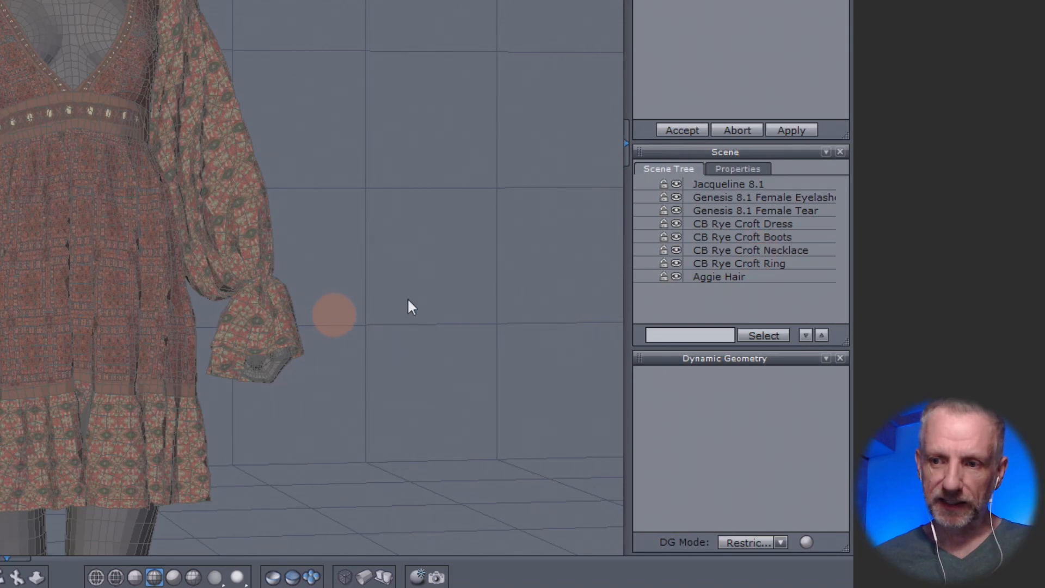
Select the CB Rye Croft Dress object and set the selection mode to edges
click(776, 226)
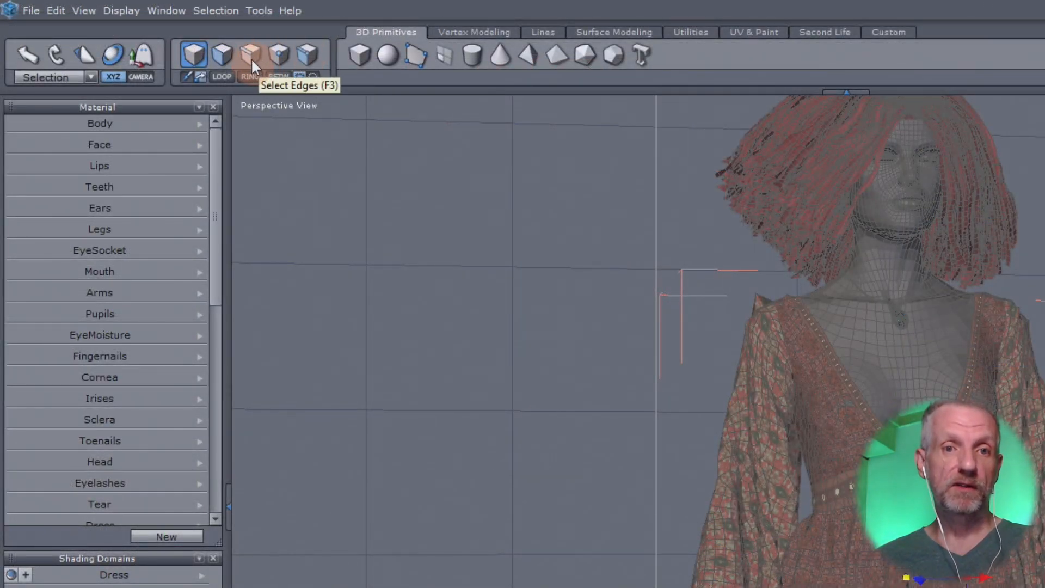
click(256, 57)
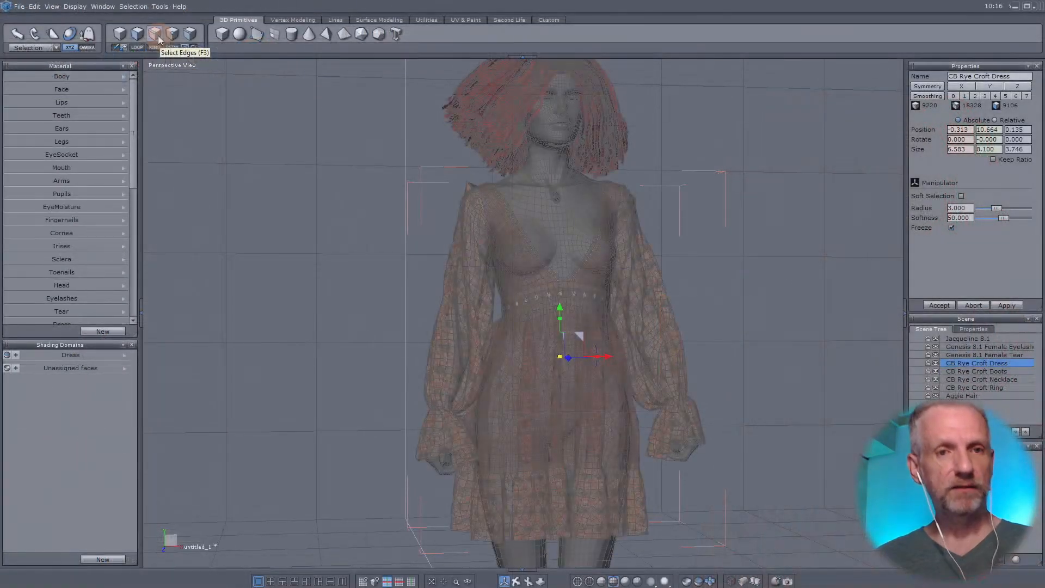
click(194, 59)
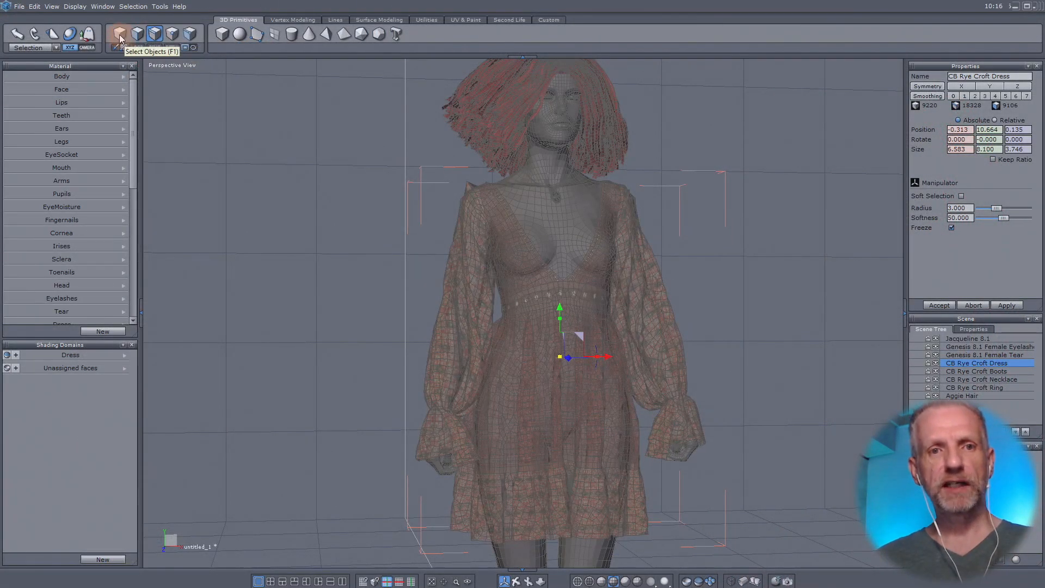
click(155, 36)
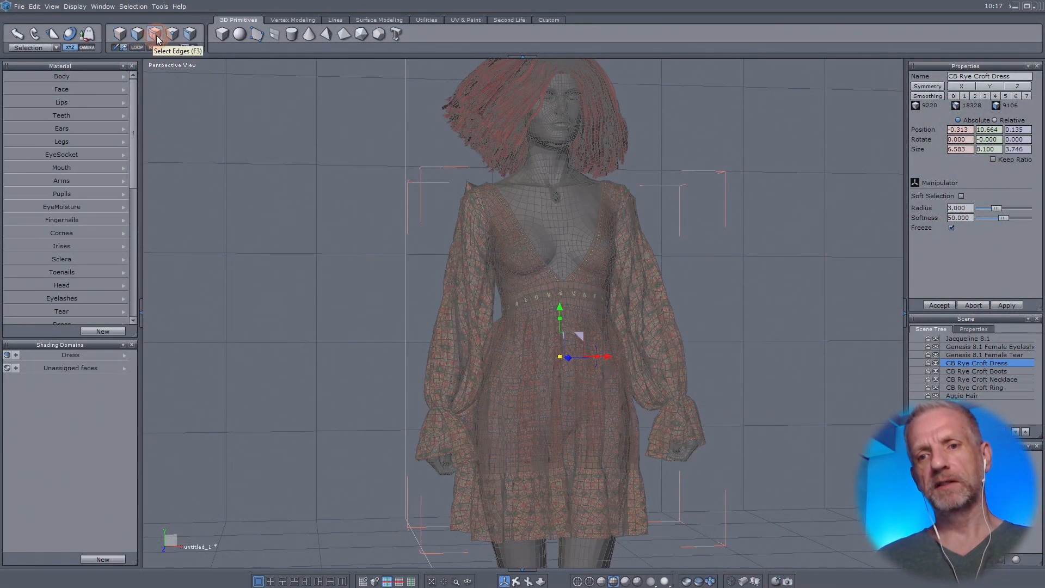
click(123, 38)
click(156, 39)
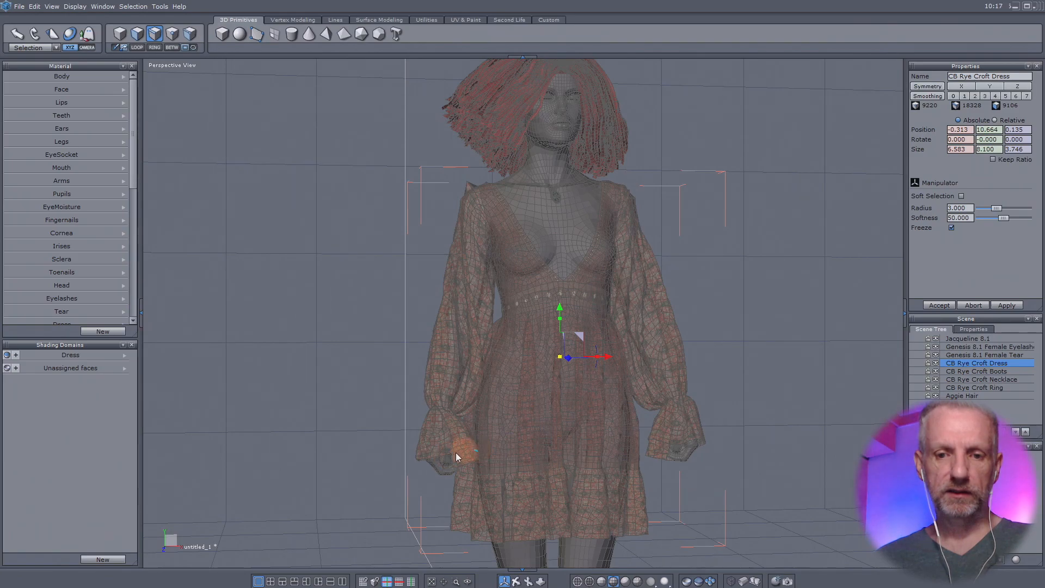
Select an edge on the rim of the figure's right sleeve cuff and extend it to the full edge loop
scroll(463, 453, up, 5)
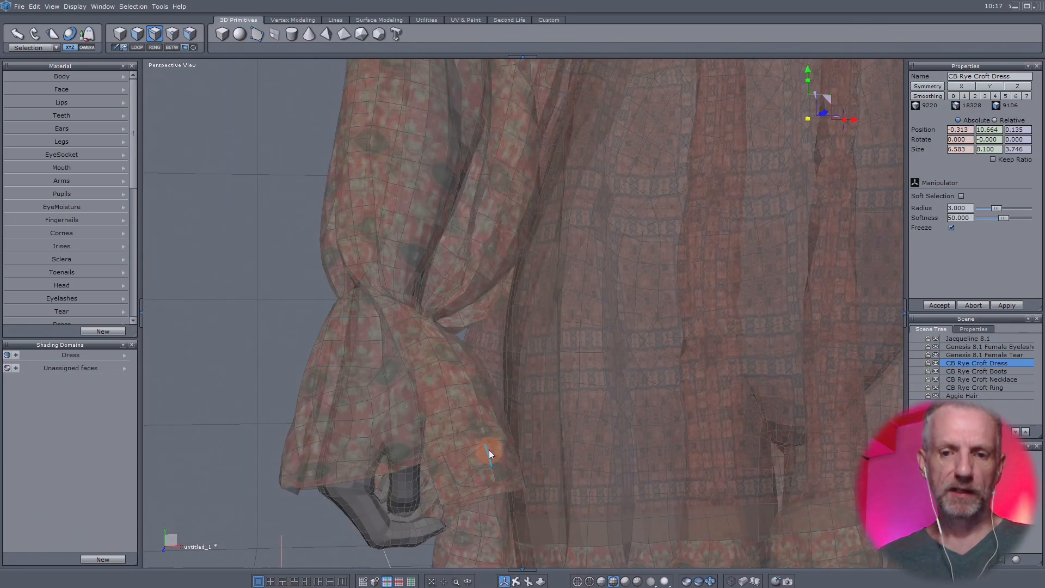
middle_drag(489, 450, 514, 393)
scroll(515, 393, up, 3)
scroll(514, 393, down, 2)
scroll(503, 408, up, 2)
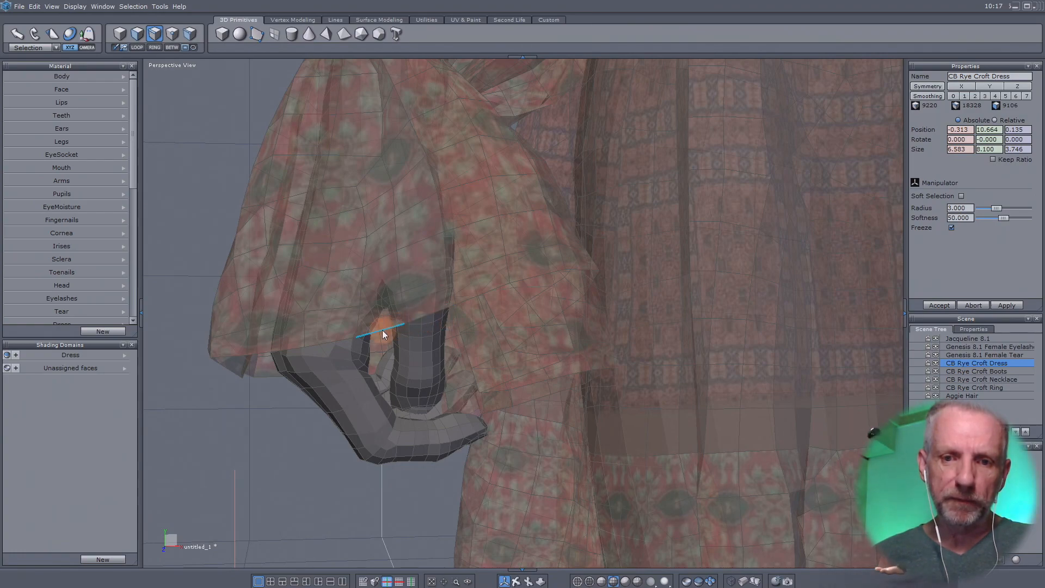
click(442, 310)
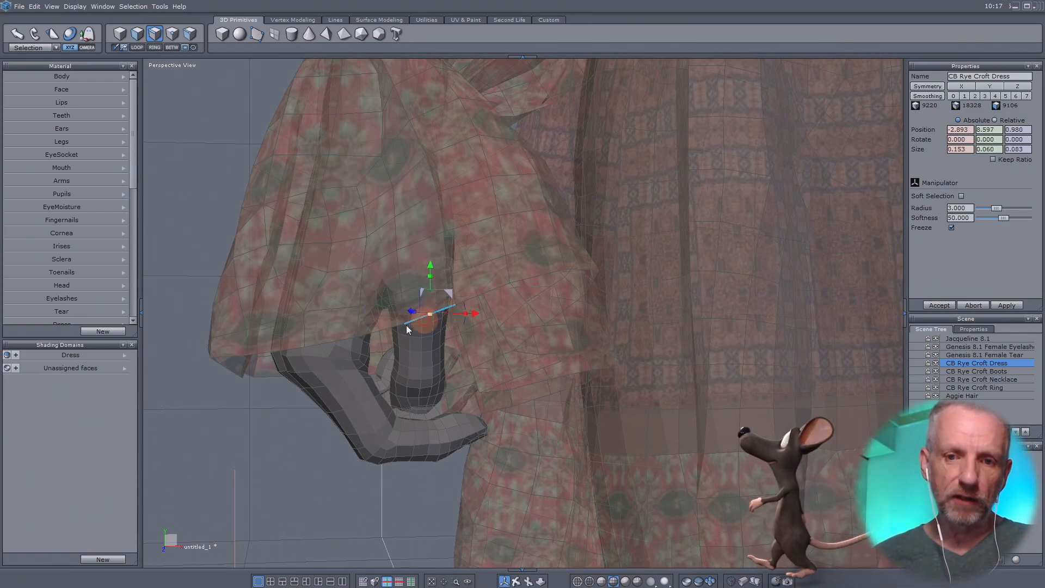
click(342, 339)
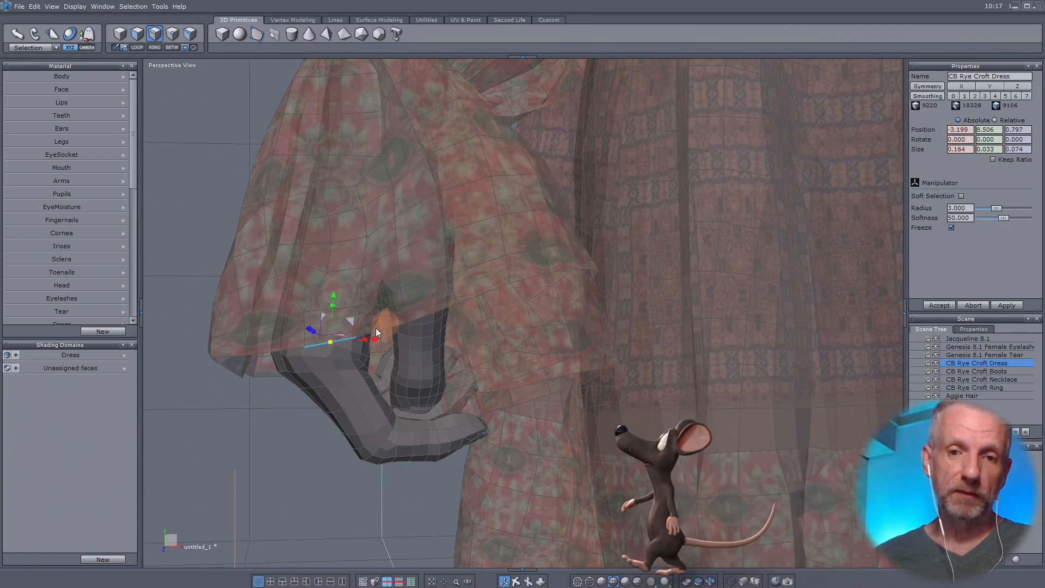
scroll(379, 325, up, 1)
scroll(379, 325, down, 2)
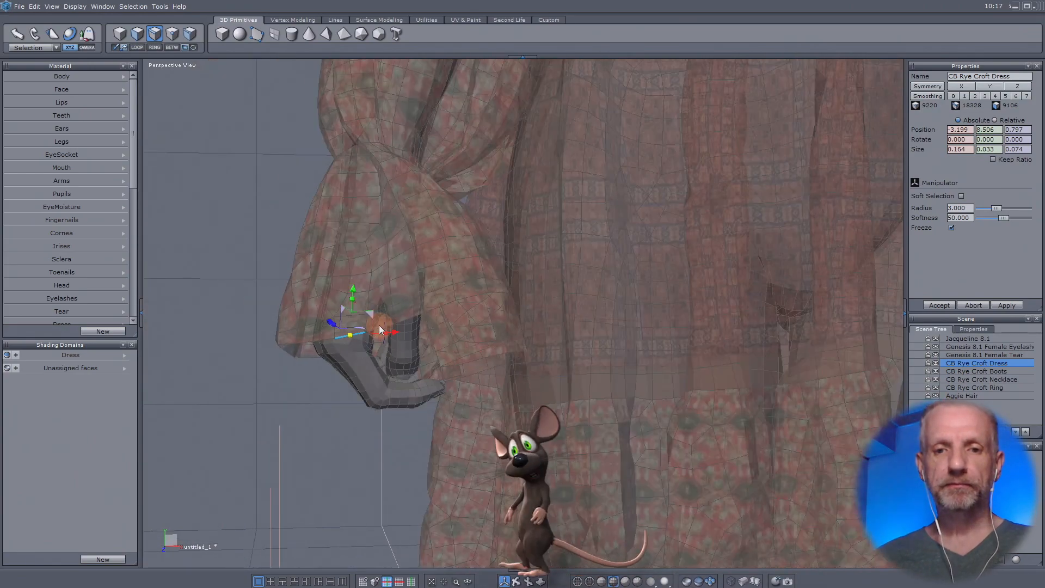
click(141, 48)
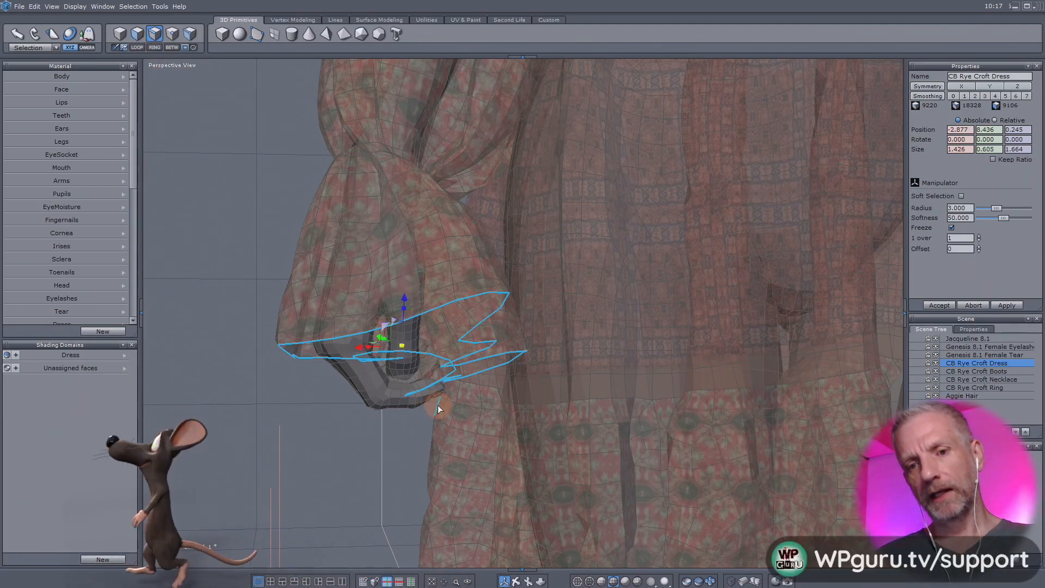
Enable soft selection around the cuff's edge loop and set its radius to 4.169 and softness to 36.145
middle_drag(456, 381, 467, 429)
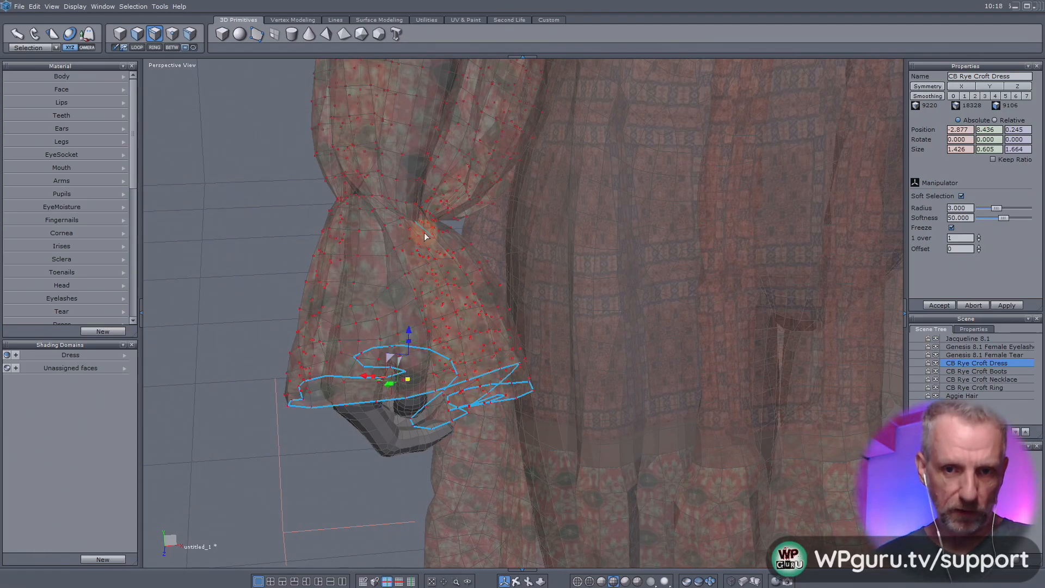
key(s)
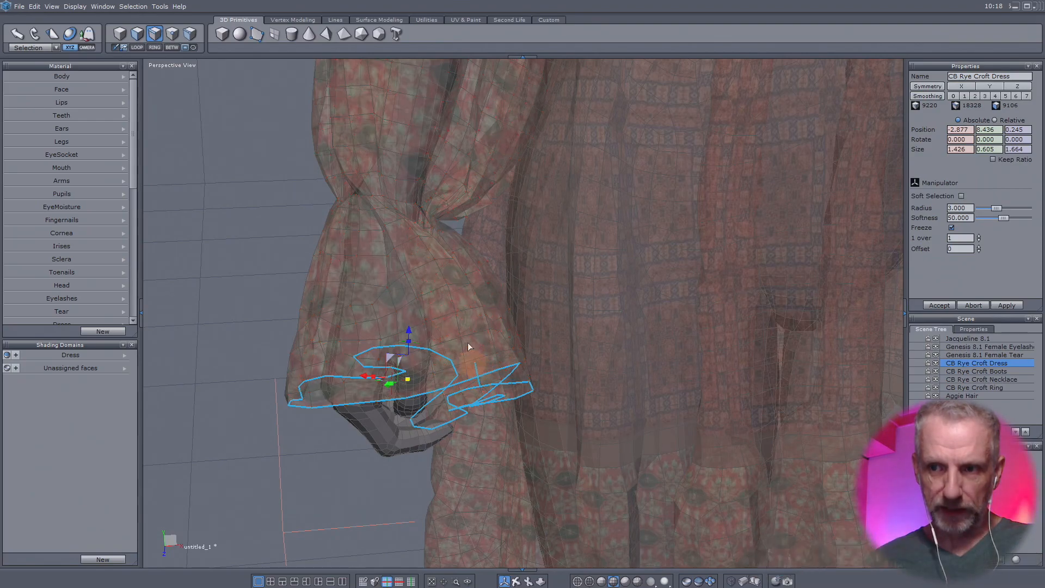
click(962, 197)
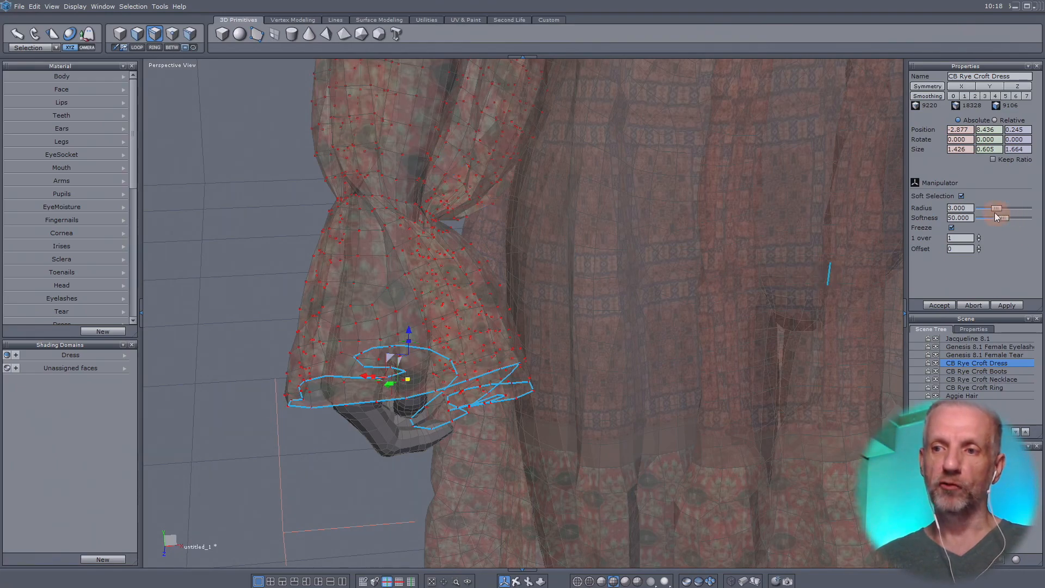
mouse_move(997, 208)
mouse_down()
mouse_move(1027, 212)
mouse_move(990, 213)
mouse_up()
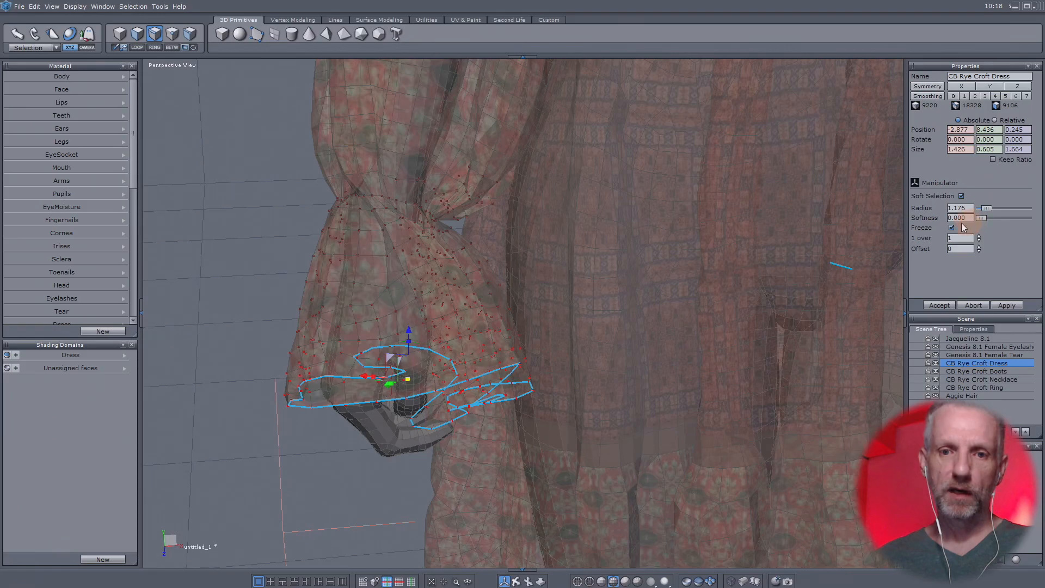
mouse_move(980, 218)
mouse_down()
mouse_move(1028, 219)
mouse_move(994, 209)
mouse_move(1007, 212)
mouse_move(978, 217)
mouse_move(1032, 220)
mouse_move(998, 220)
mouse_up()
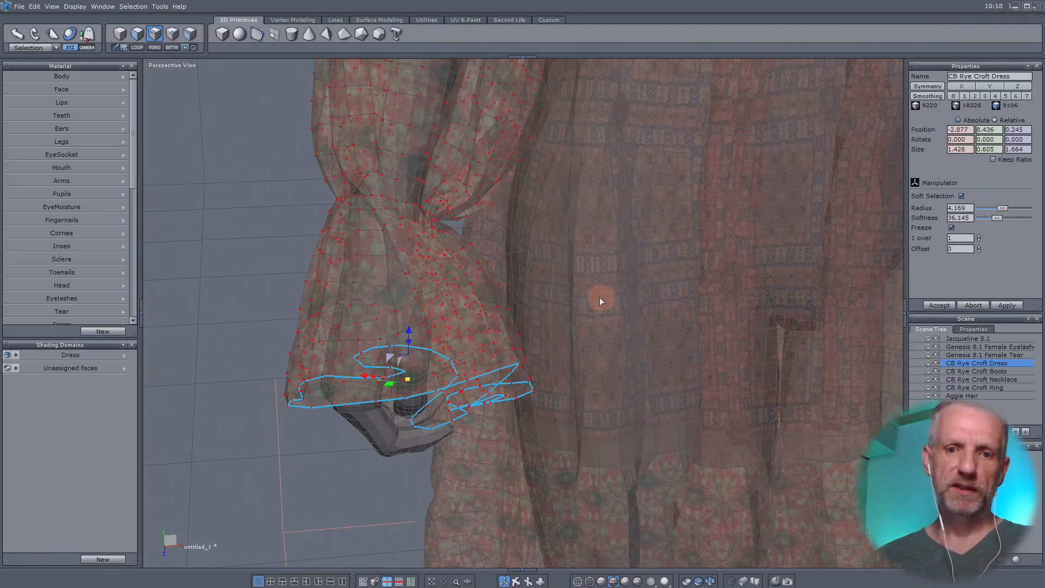
Raise the right sleeve cuff's edge loop to a height of about 9.08 and shrink it to about 1.186 × 0.503 × 1.384
middle_drag(367, 375, 584, 412)
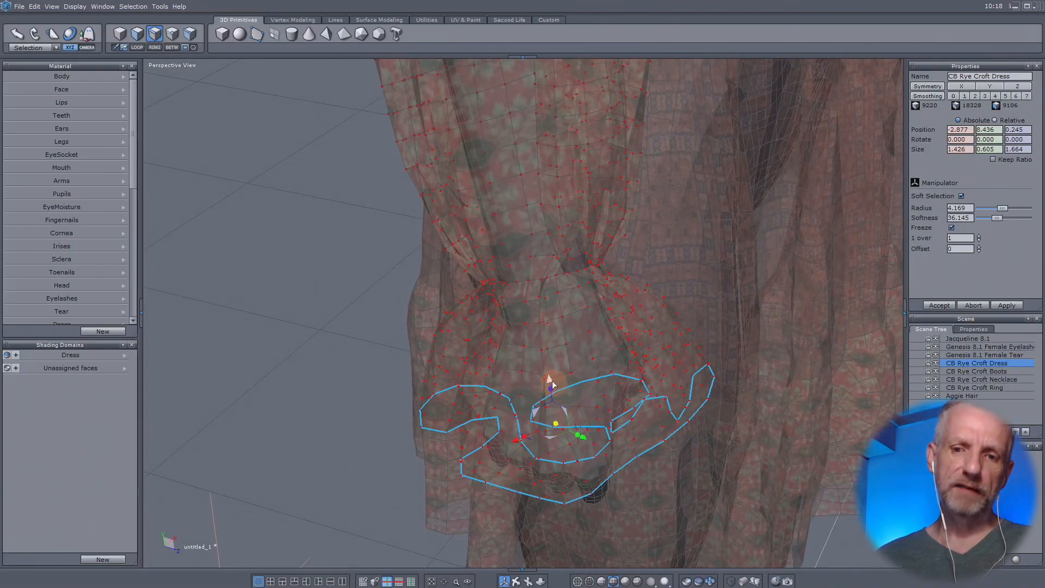
drag(549, 380, 543, 333)
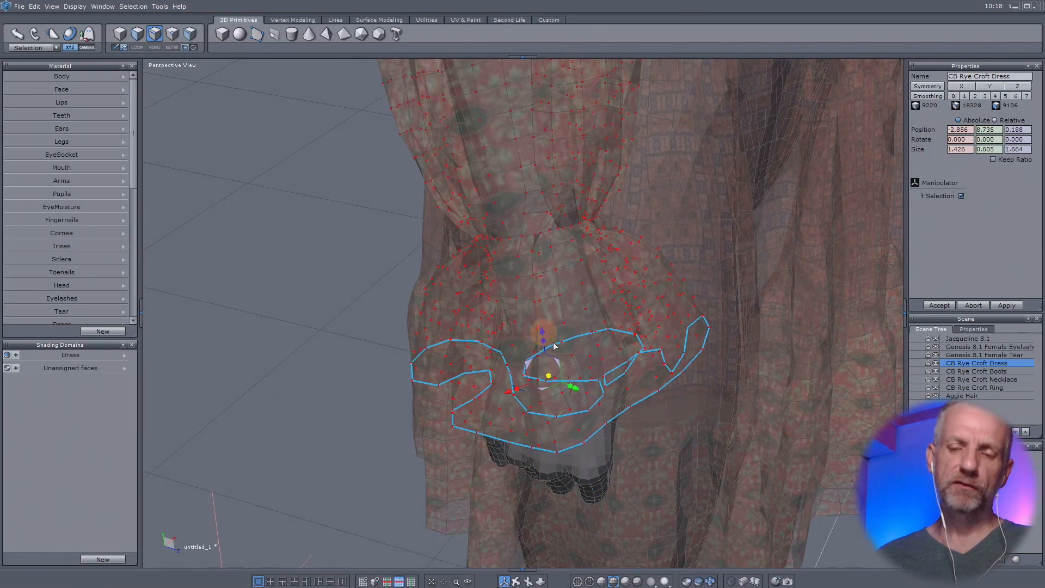
scroll(576, 356, up, 4)
scroll(576, 356, down, 7)
mouse_move(568, 347)
middle_down()
mouse_move(515, 361)
mouse_move(357, 303)
mouse_move(338, 275)
mouse_move(351, 289)
middle_up()
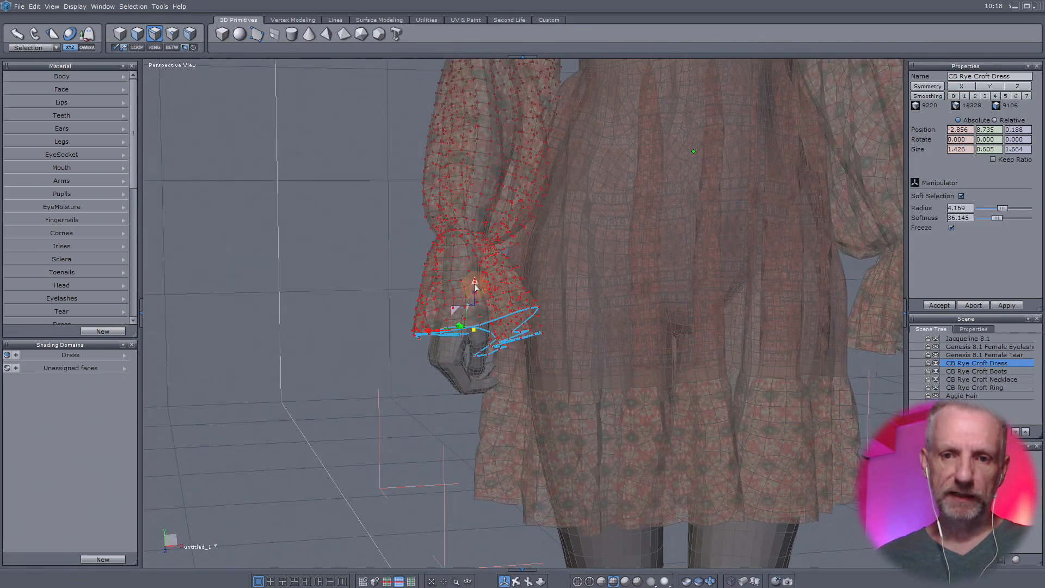
drag(474, 288, 476, 253)
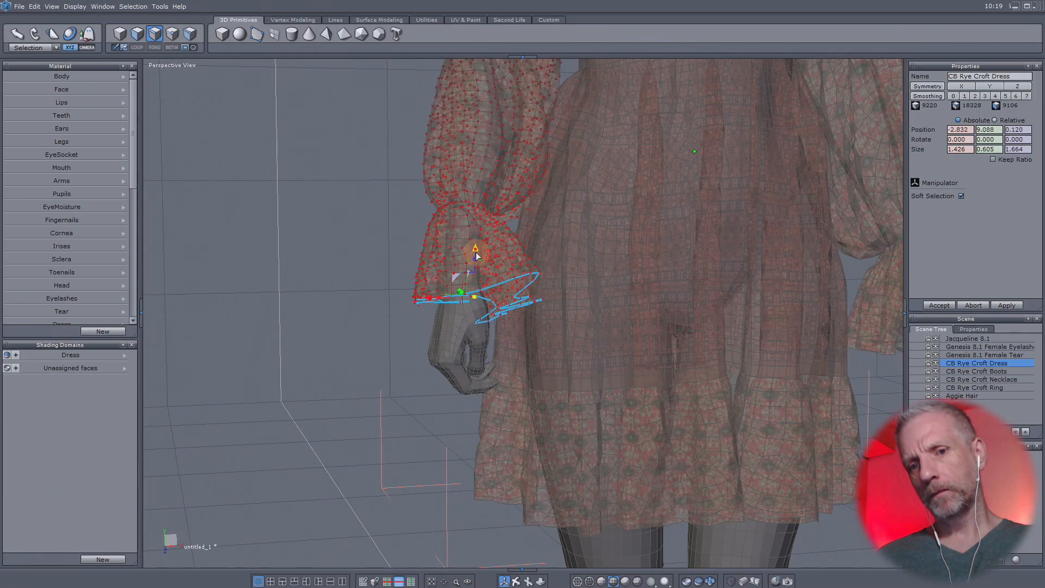
middle_drag(509, 292, 450, 338)
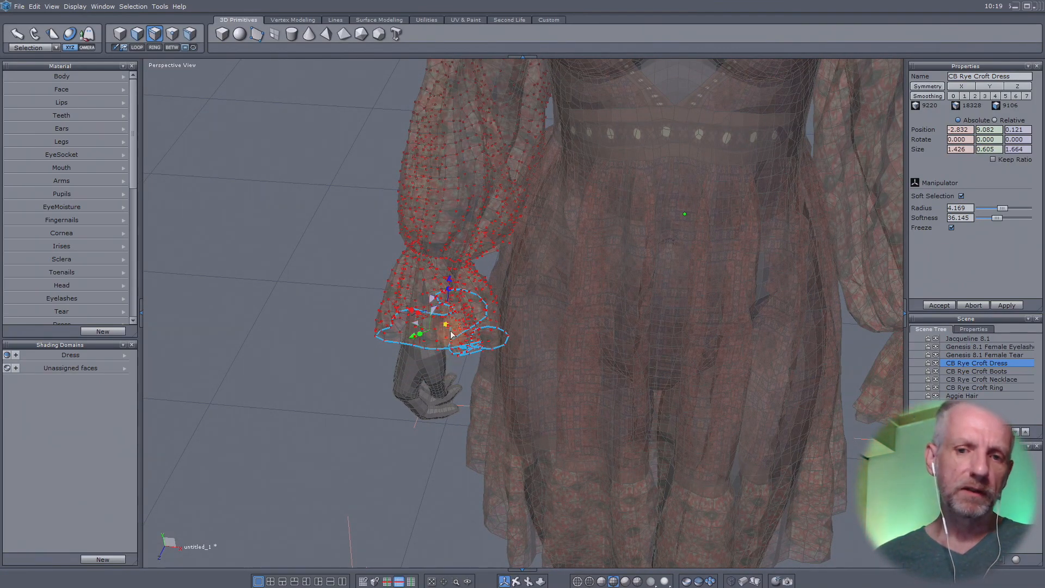
drag(444, 326, 430, 334)
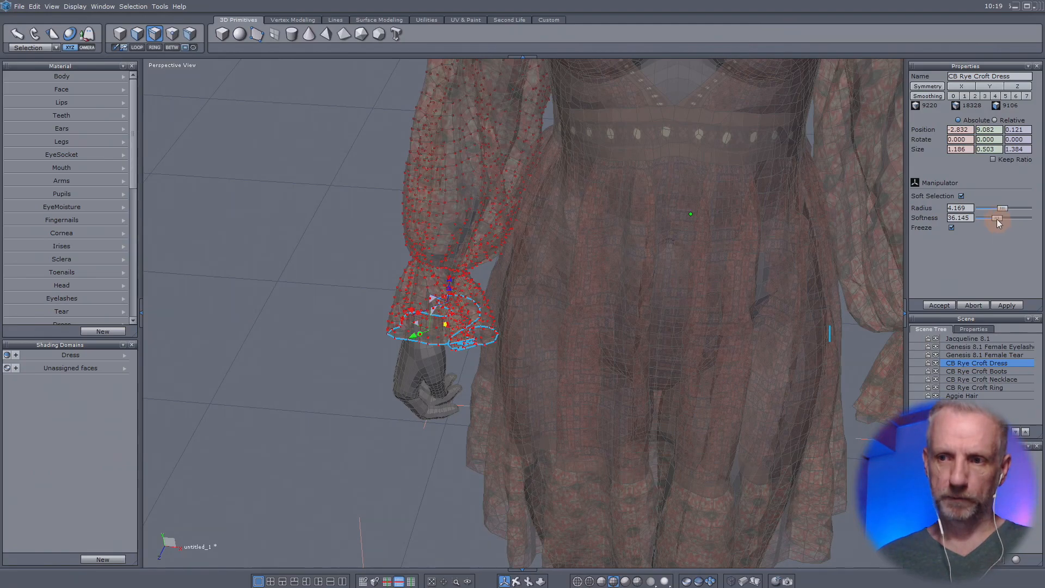
Set the soft selection radius to 0.962 and softness to 53.012, and lift the cuff's edge loop slightly higher
mouse_move(996, 218)
mouse_down()
mouse_move(1003, 209)
mouse_move(988, 212)
mouse_up()
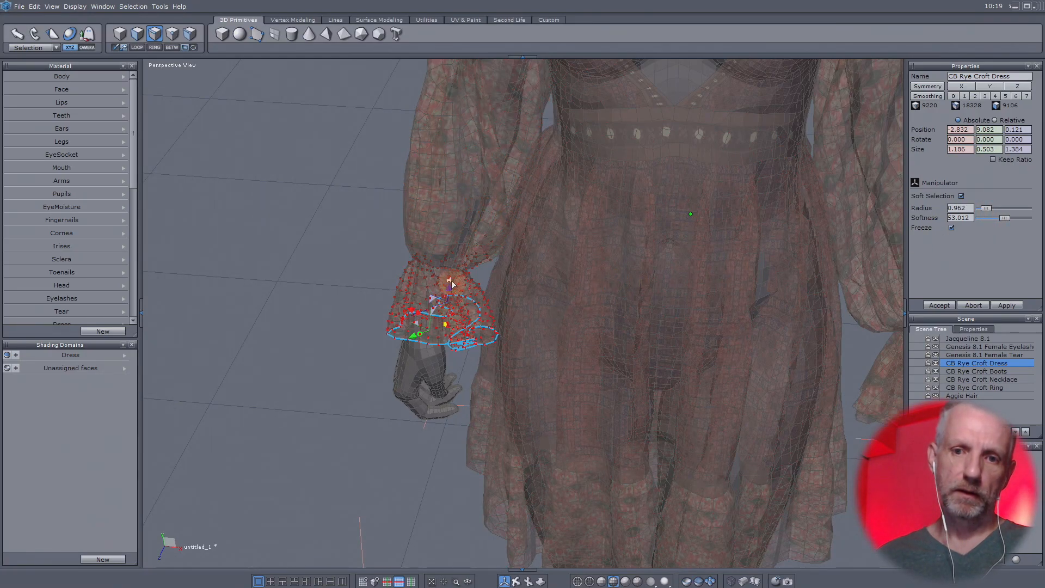
drag(451, 279, 452, 271)
right_drag(526, 338, 482, 324)
shift+click(482, 322)
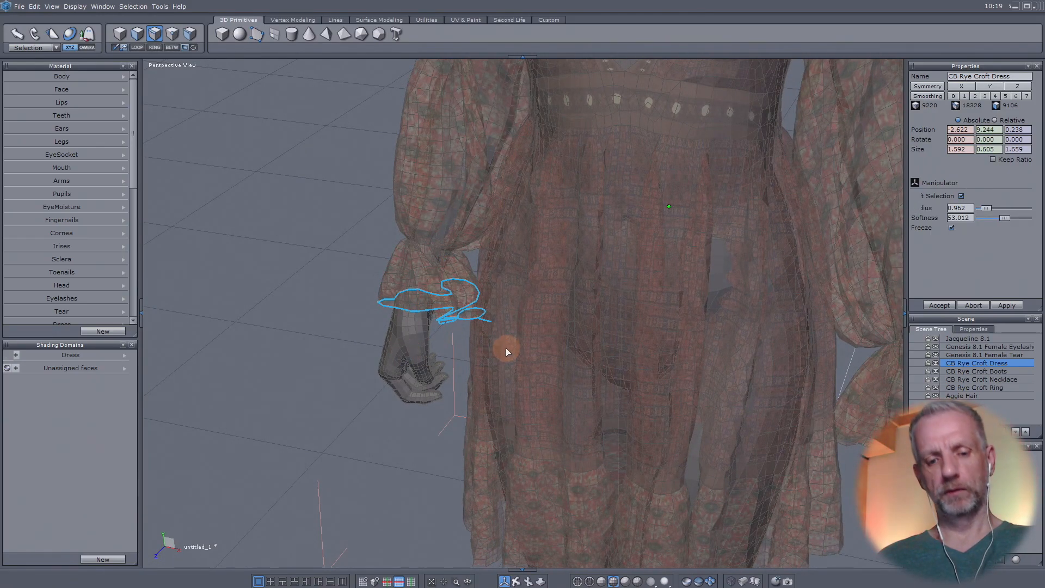
Clear the edge selection on the dress
scroll(517, 348, up, 2)
middle_drag(518, 349, 499, 342)
scroll(499, 341, down, 3)
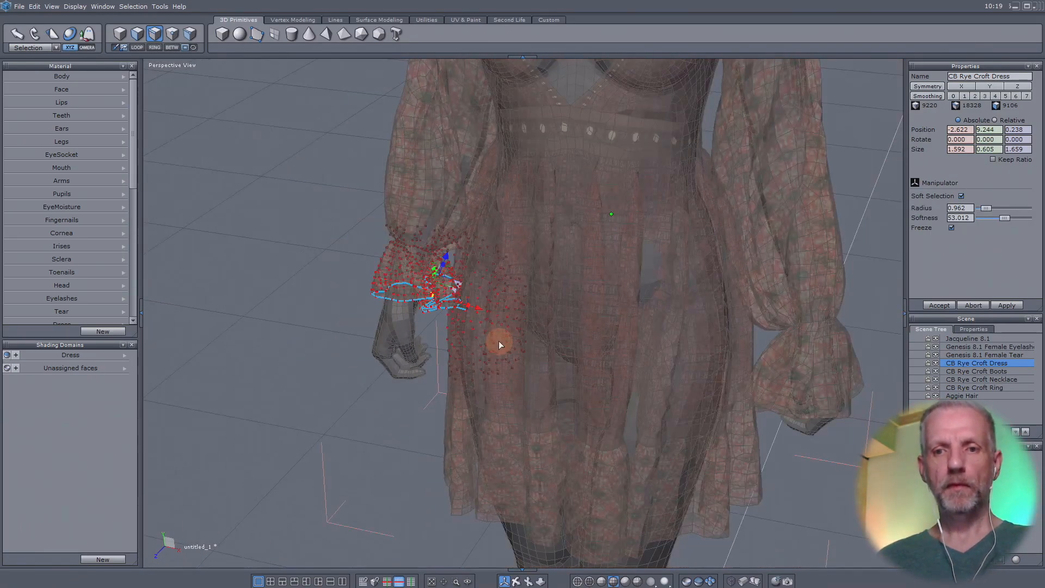
scroll(499, 341, down, 3)
right_drag(498, 341, 567, 296)
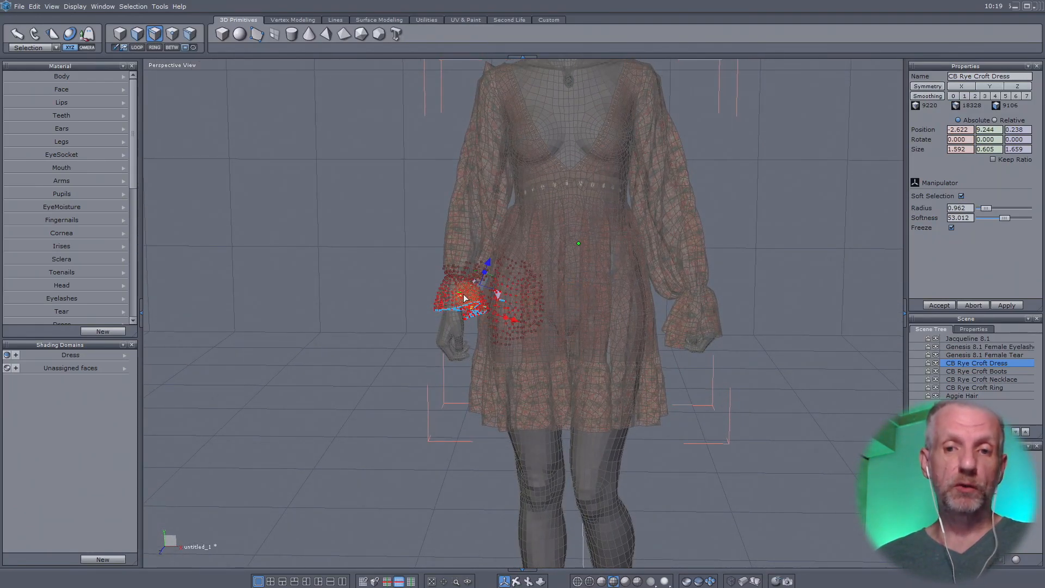
click(340, 338)
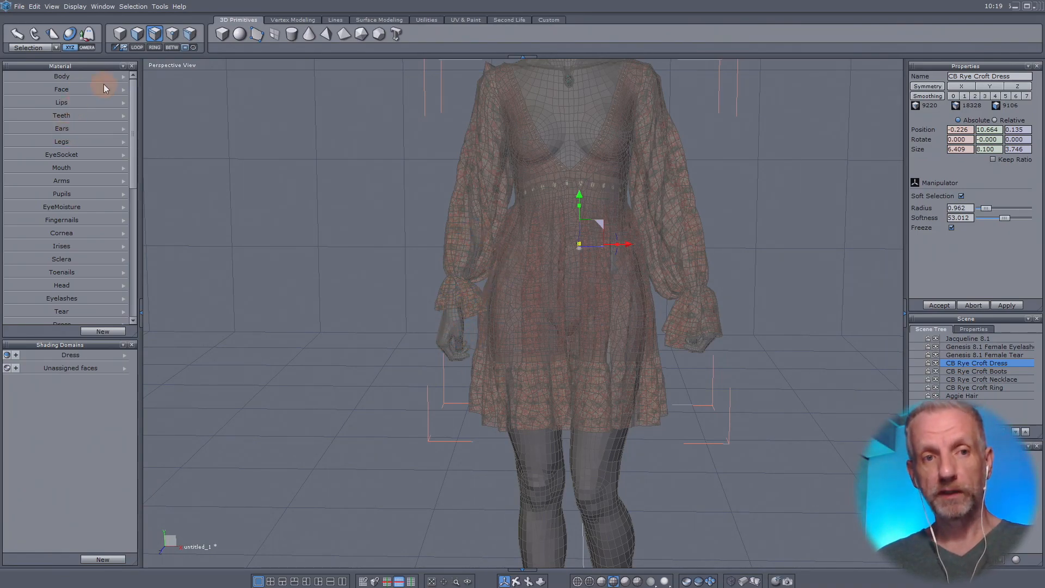
Send the reshaped dress back through the bridge and switch to DAZ Studio
click(18, 7)
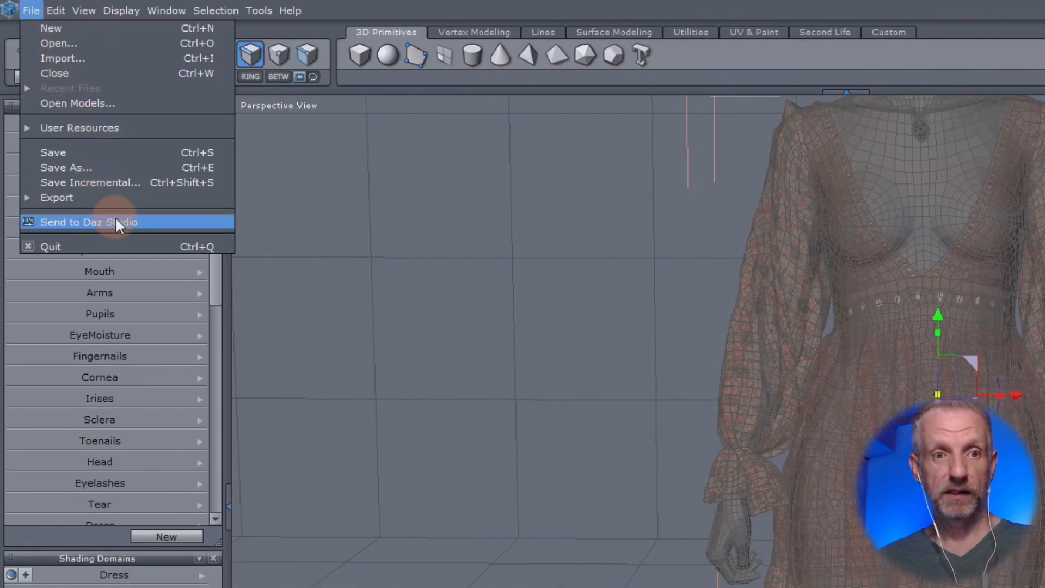
click(115, 222)
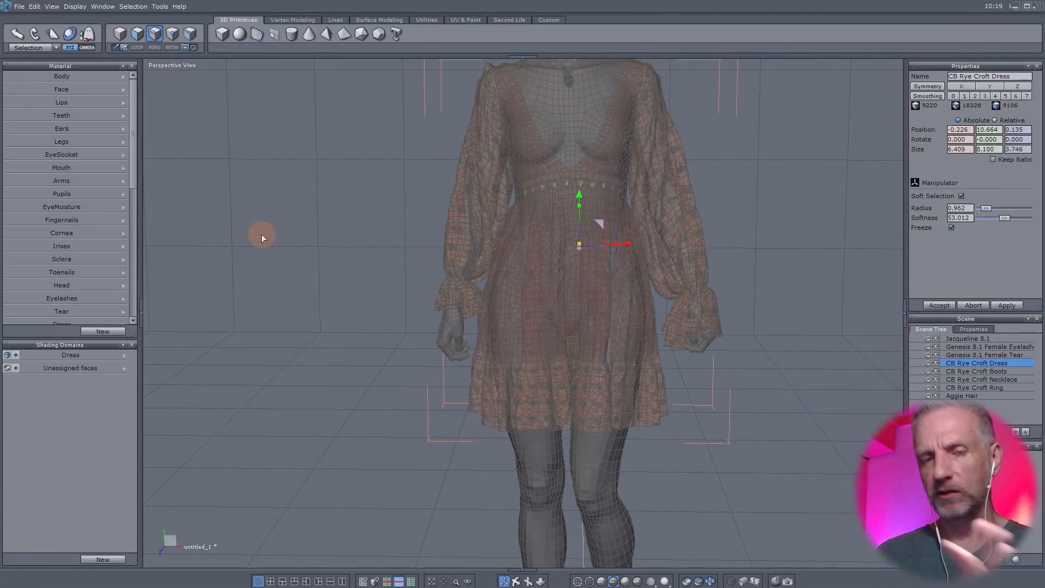
key(alt+Tab)
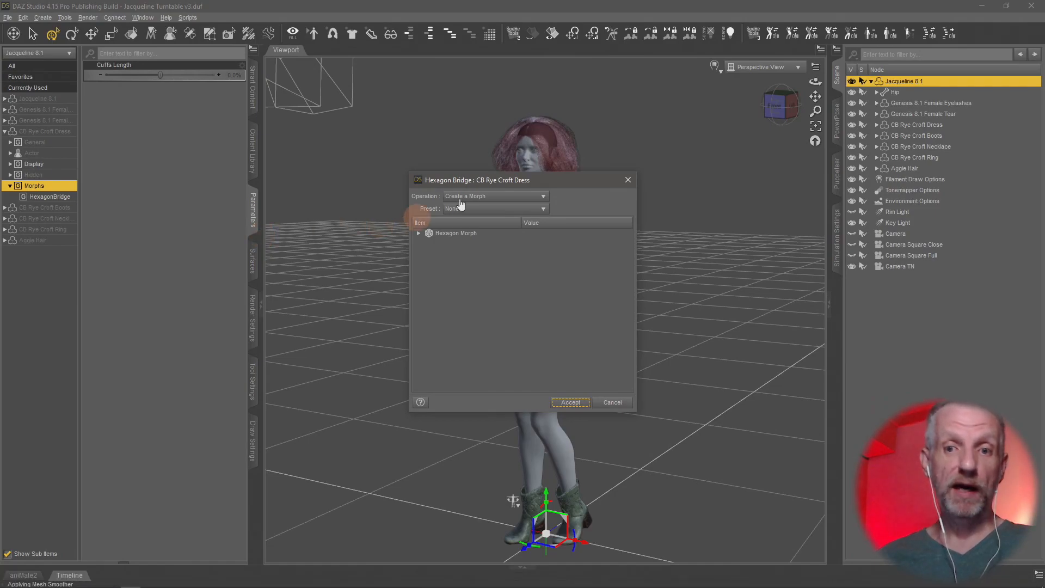
Import the CB Rye Croft Dress shape with the operation Create a Morph and Reverse Deformations set to Yes
drag(551, 184, 397, 132)
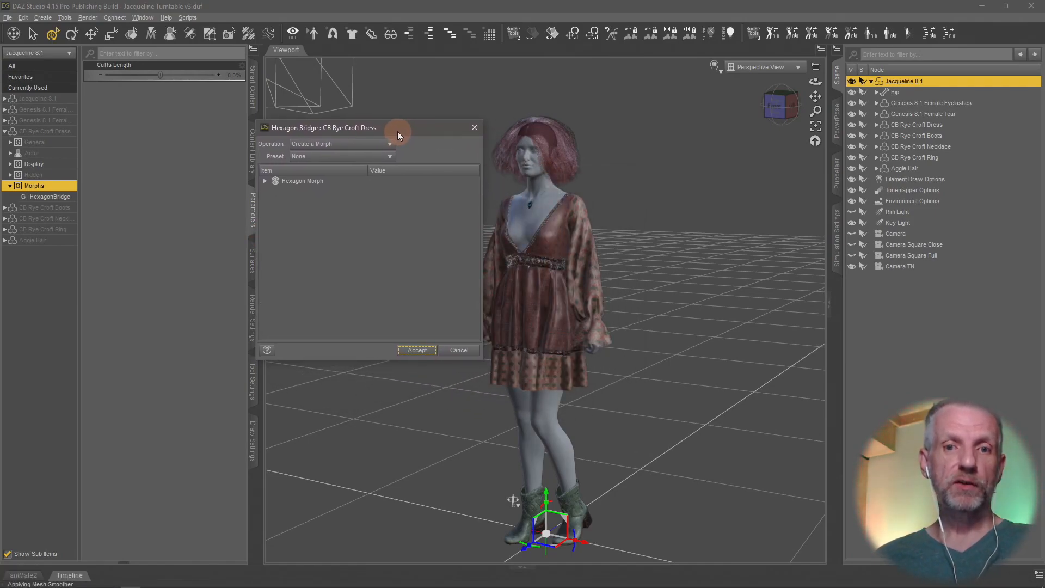
drag(413, 134, 259, 103)
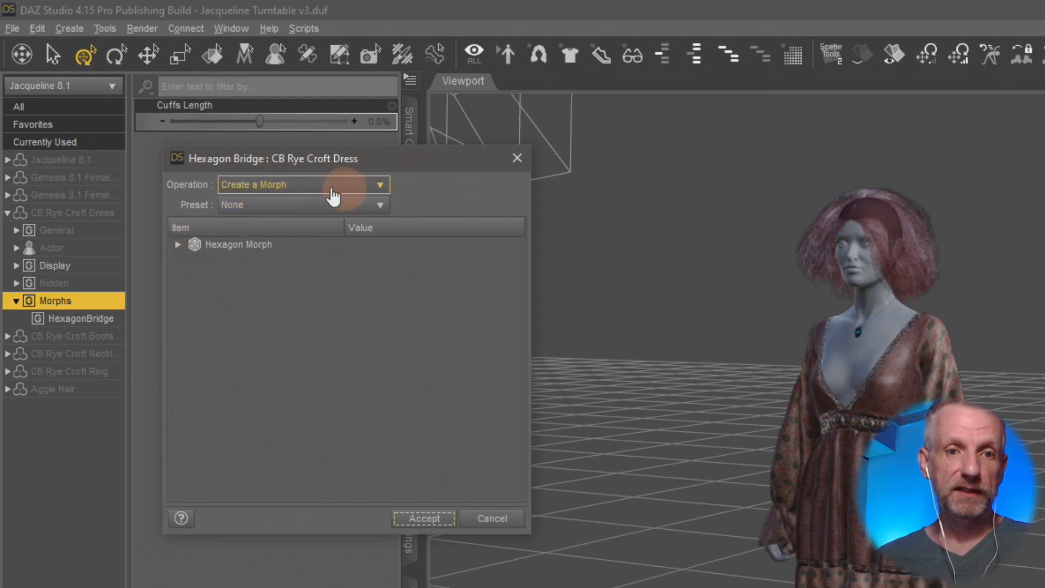
click(380, 186)
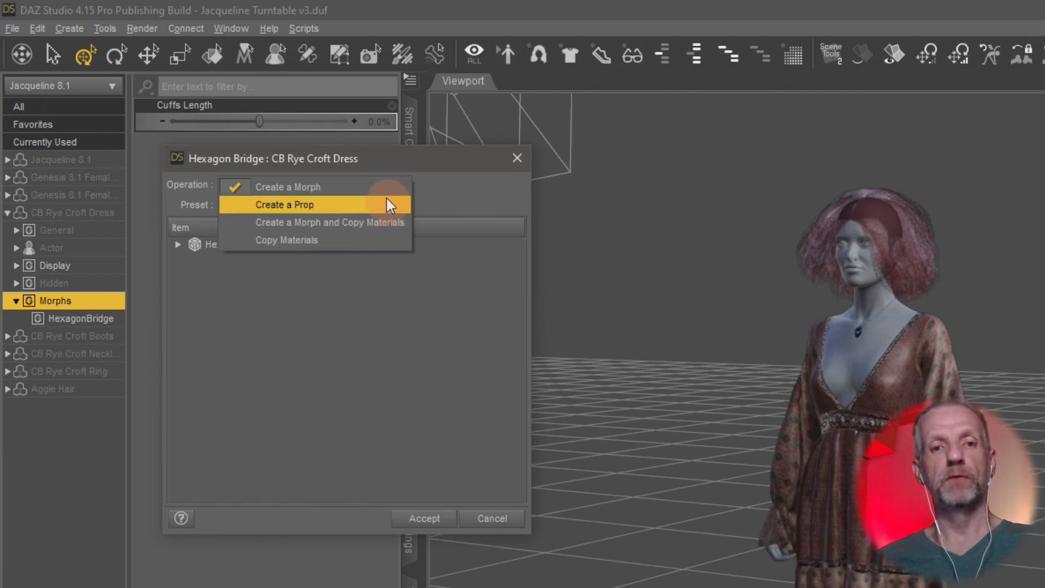
click(357, 186)
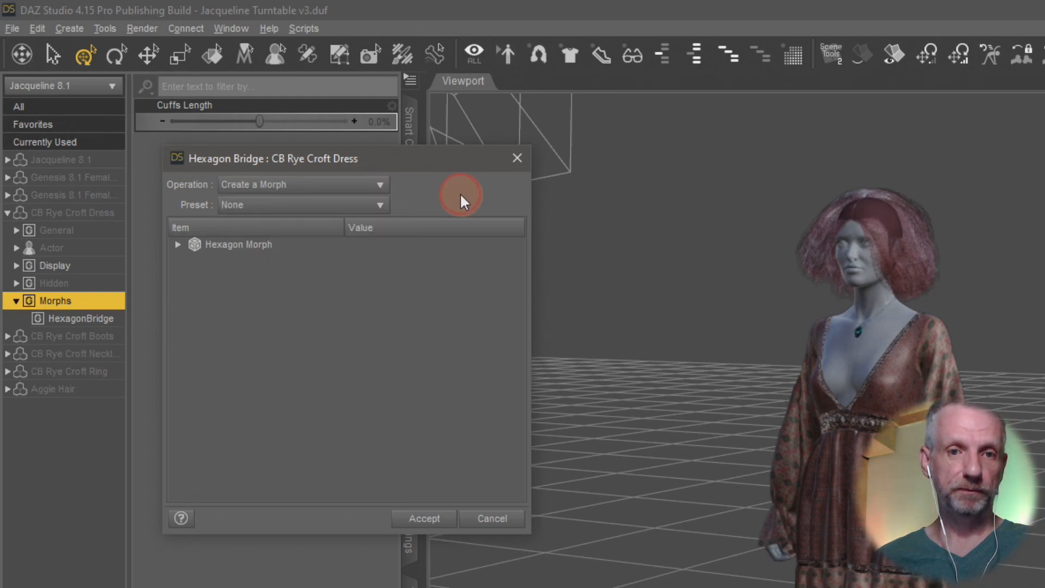
click(174, 244)
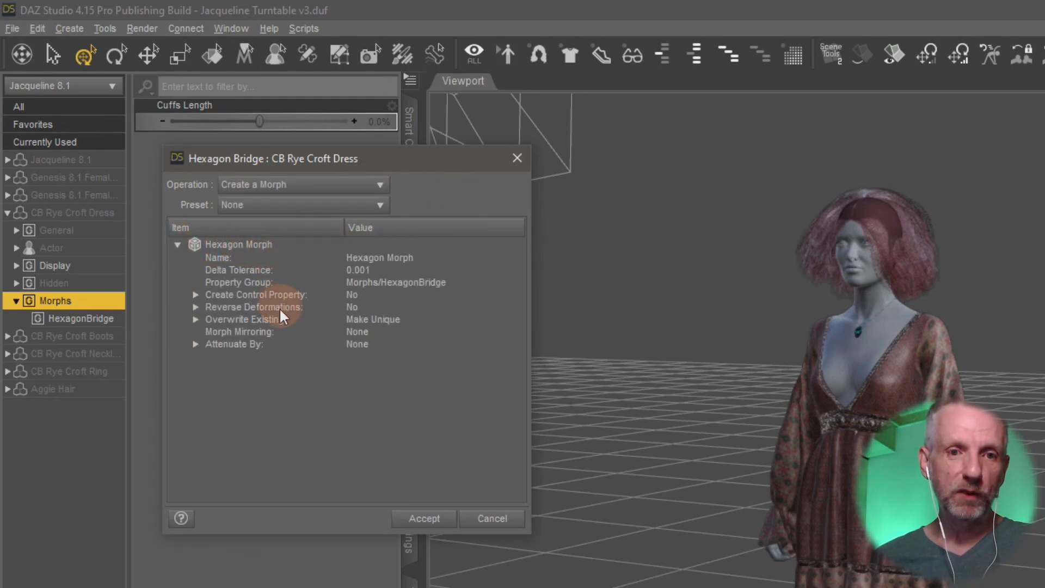
click(337, 306)
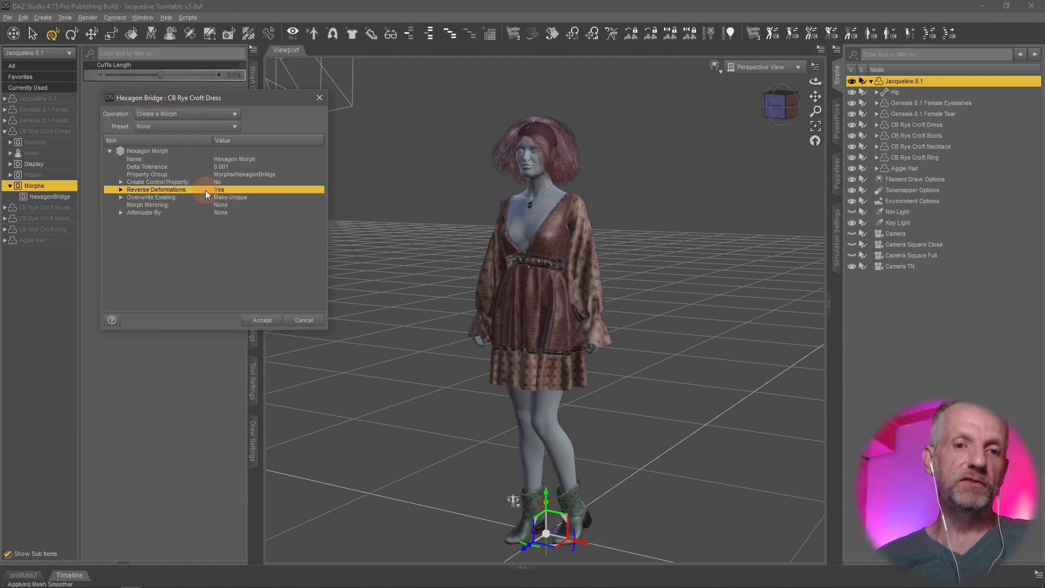
click(260, 321)
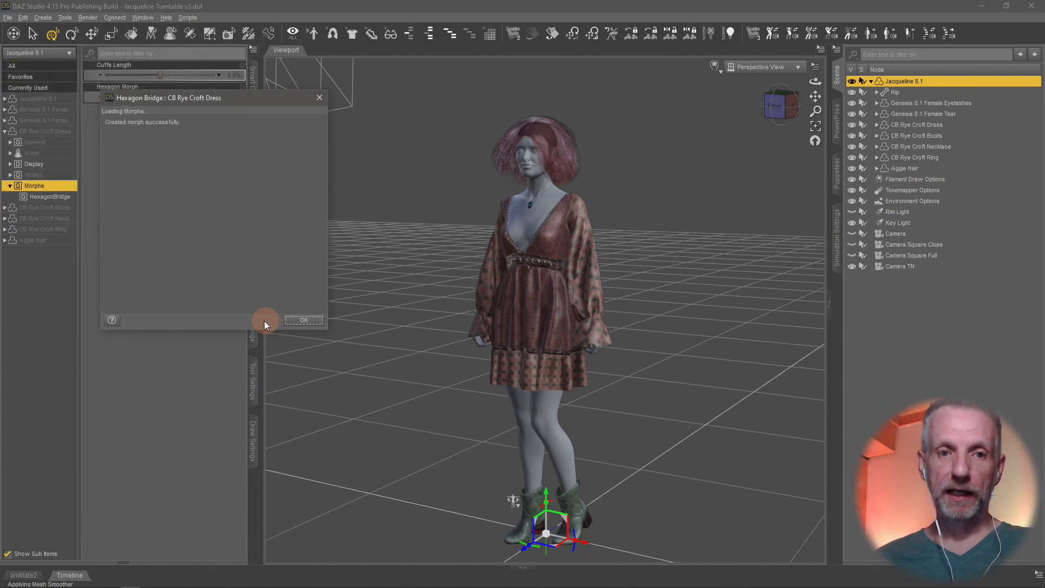
click(302, 321)
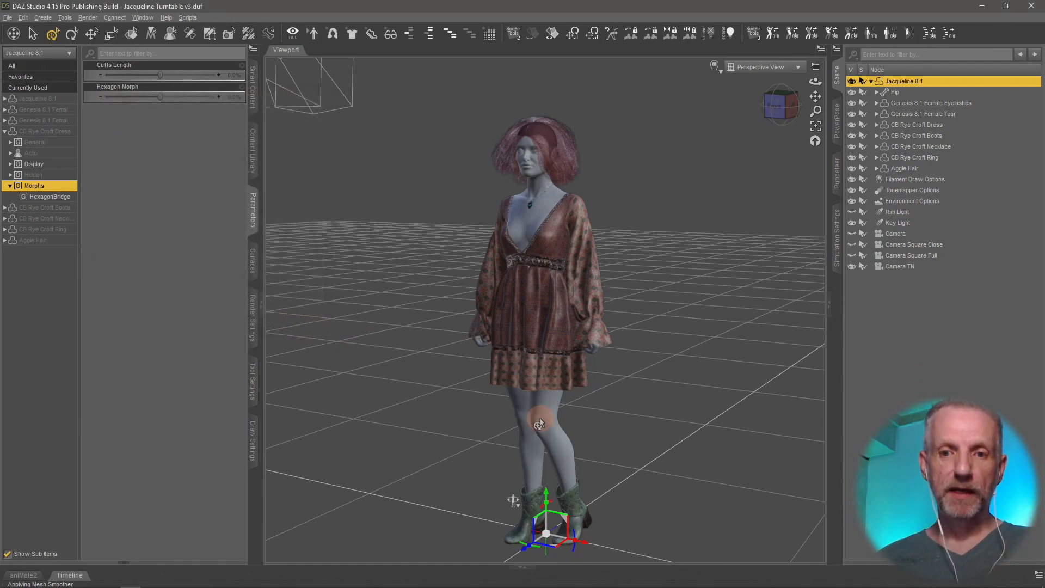
Apply the Hexagon Morph at 100% to check the right sleeve cuff, and return it to 0%
scroll(522, 393, up, 10)
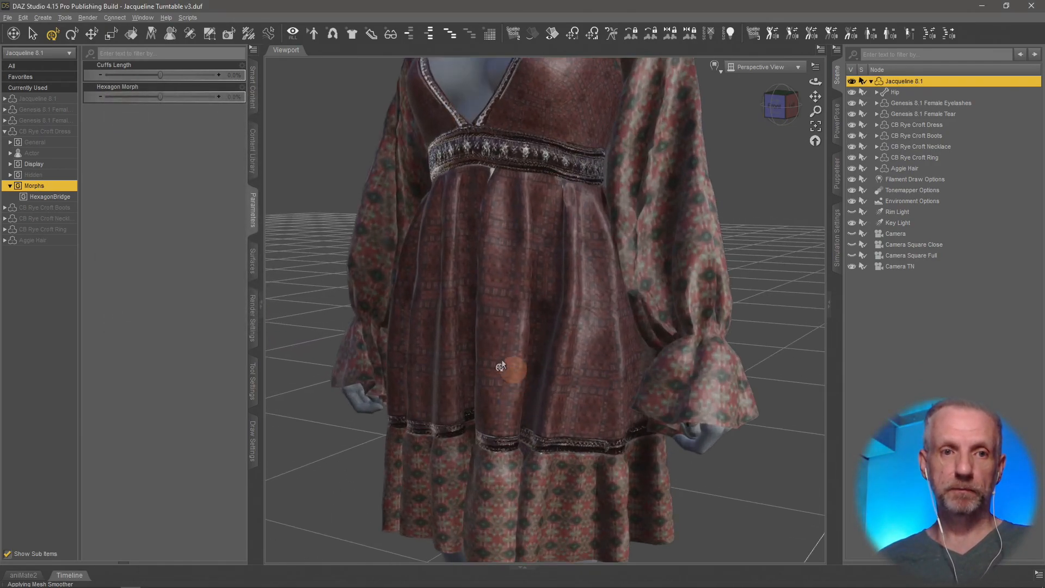
drag(501, 365, 471, 340)
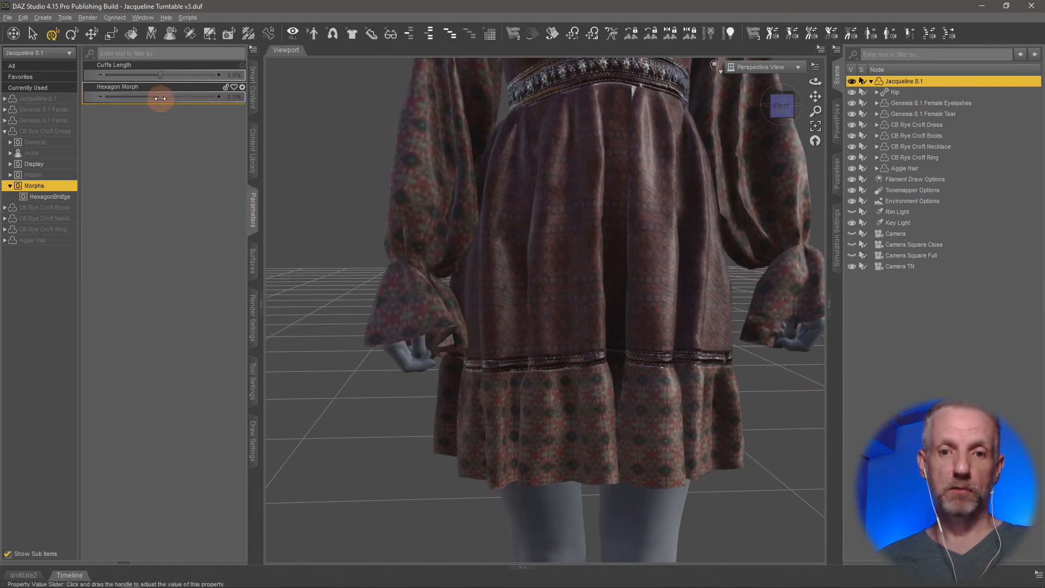
drag(160, 98, 234, 104)
drag(441, 239, 444, 248)
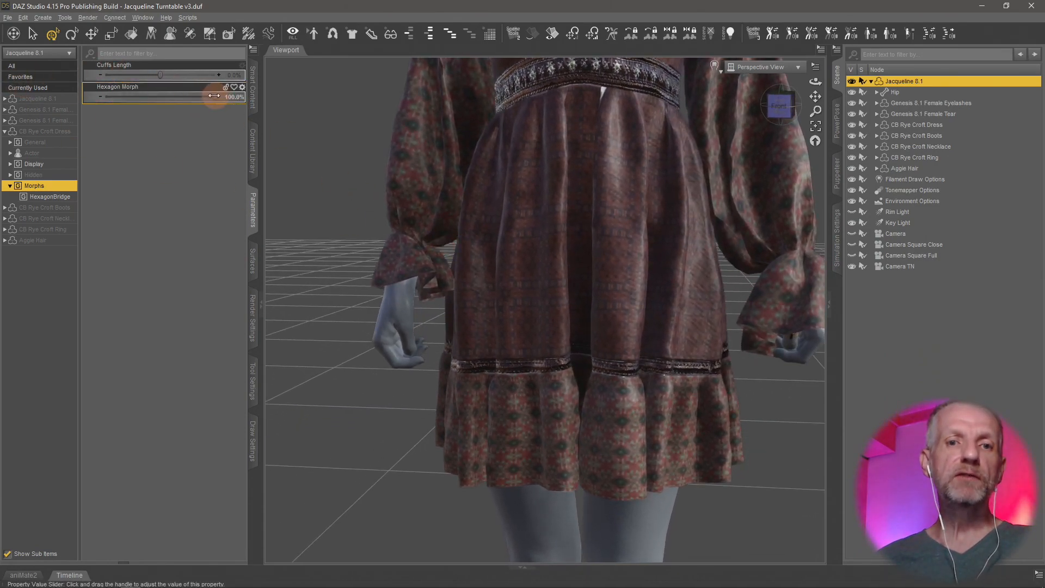
mouse_move(214, 95)
mouse_down()
mouse_move(186, 96)
mouse_move(233, 95)
mouse_up()
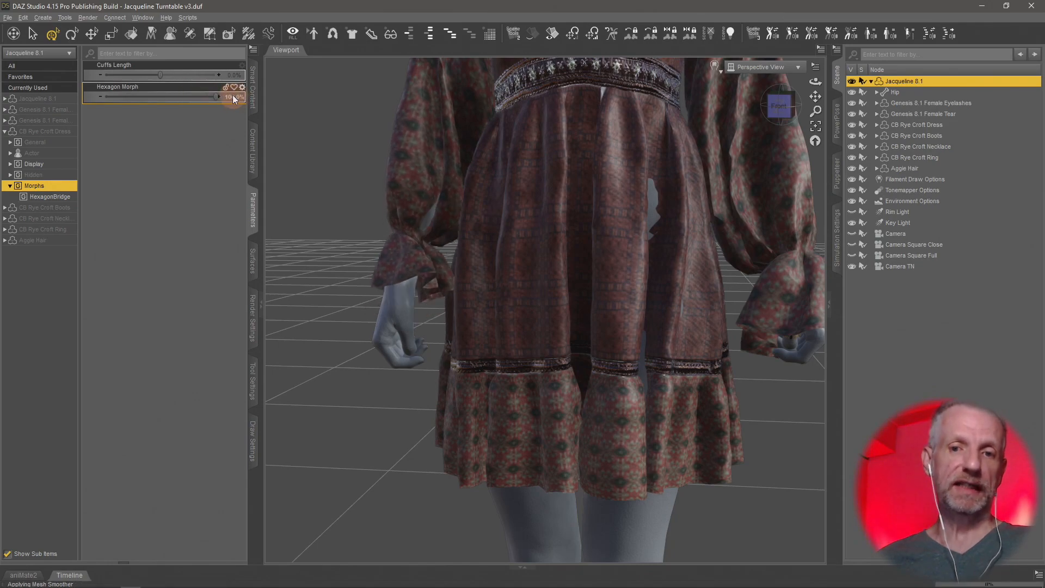
alt+drag(396, 216, 396, 217)
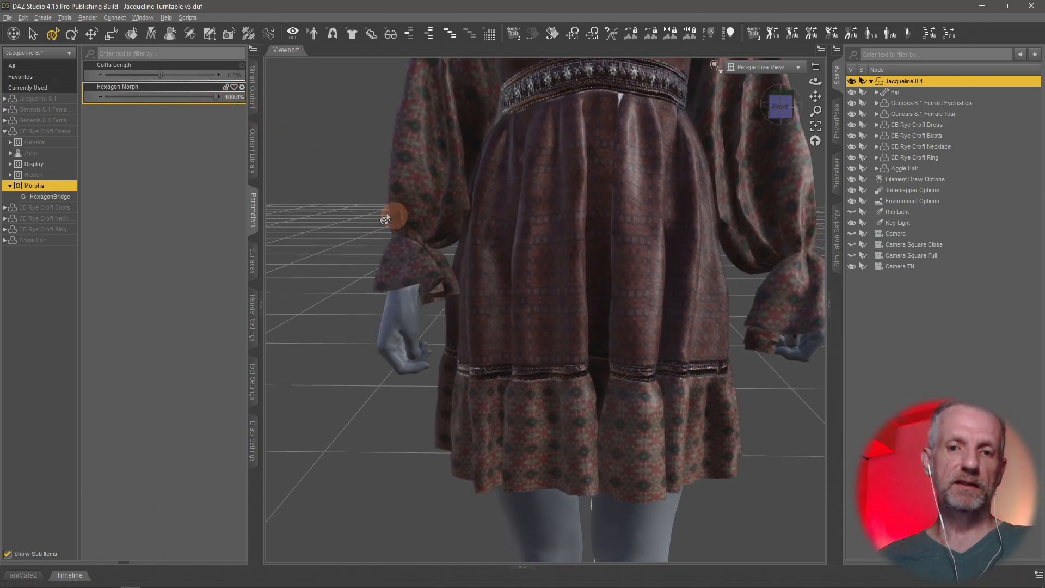
drag(217, 97, 159, 95)
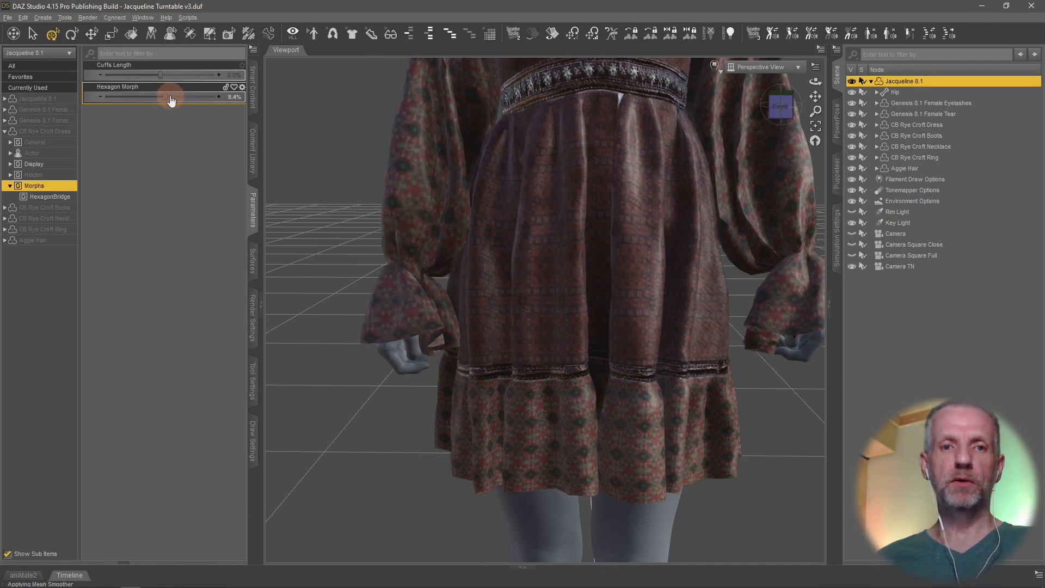
In the Hexagon Morph's parameter settings, set the name to Cuffs 2 and the label to Cuffs
click(242, 88)
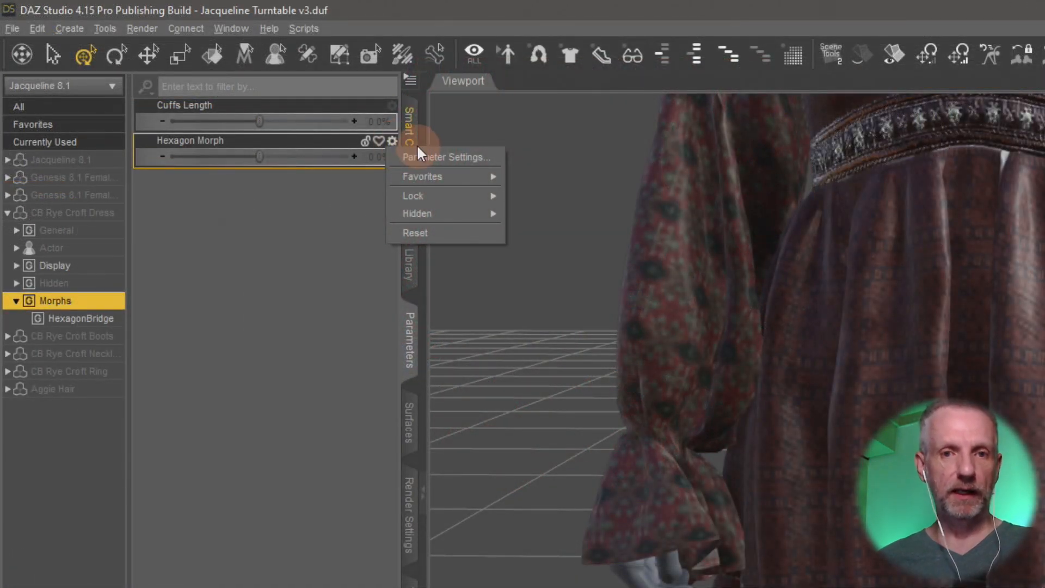
click(421, 156)
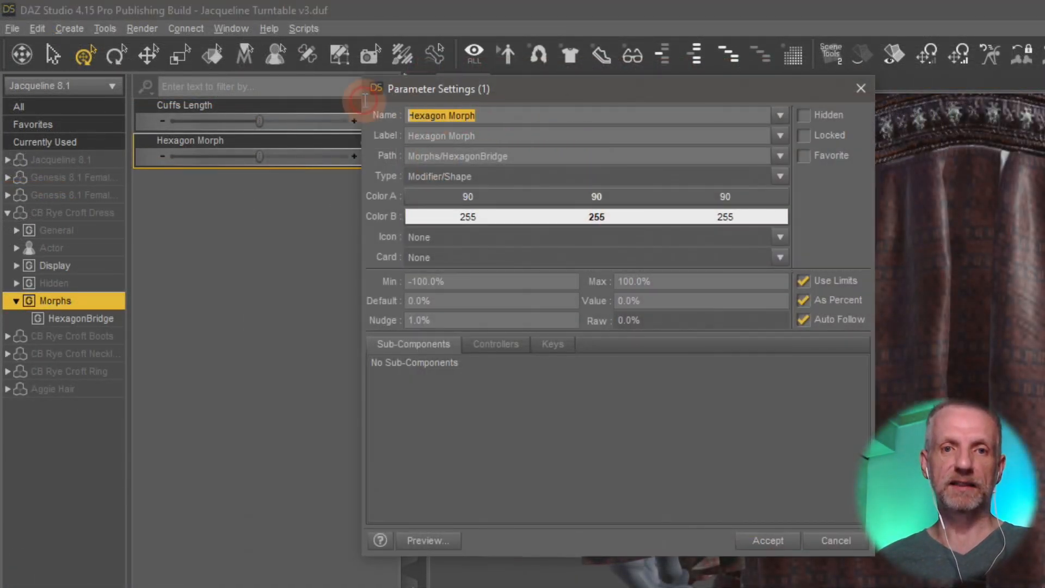
text(Cuffs 2)
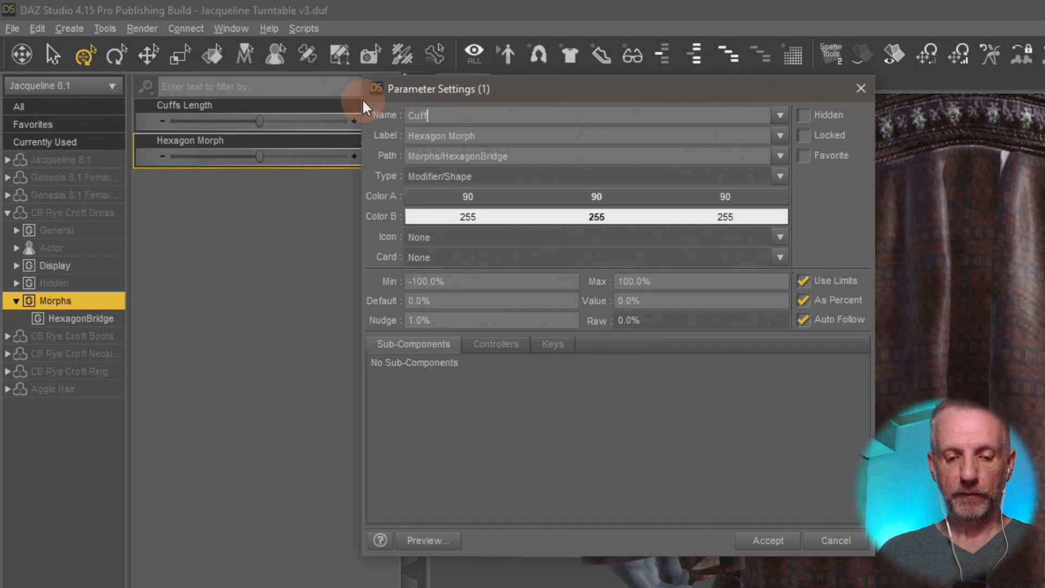
key(Tab)
key(Tab)
key(Tab)
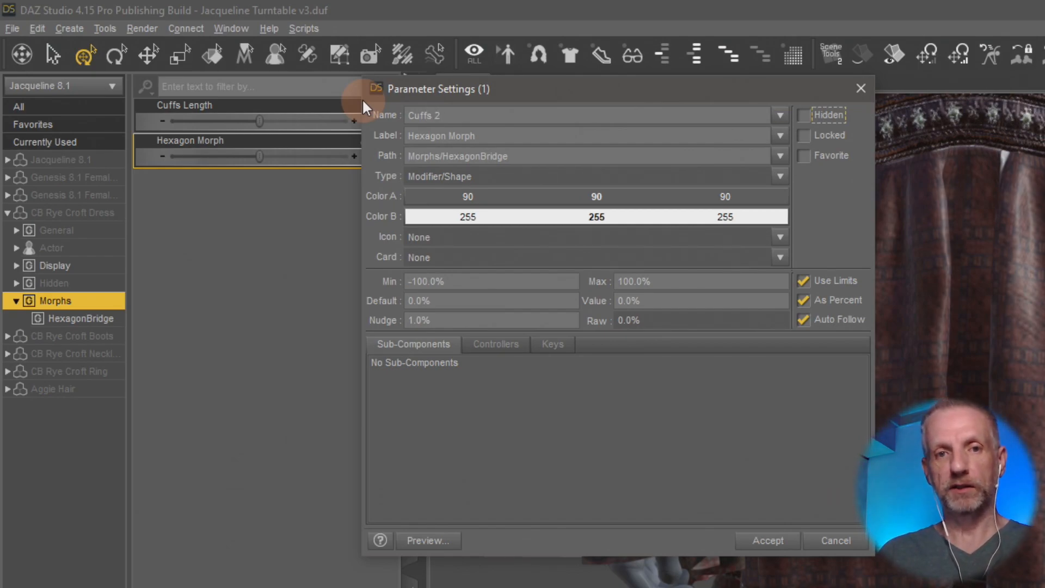
text(Cuffs)
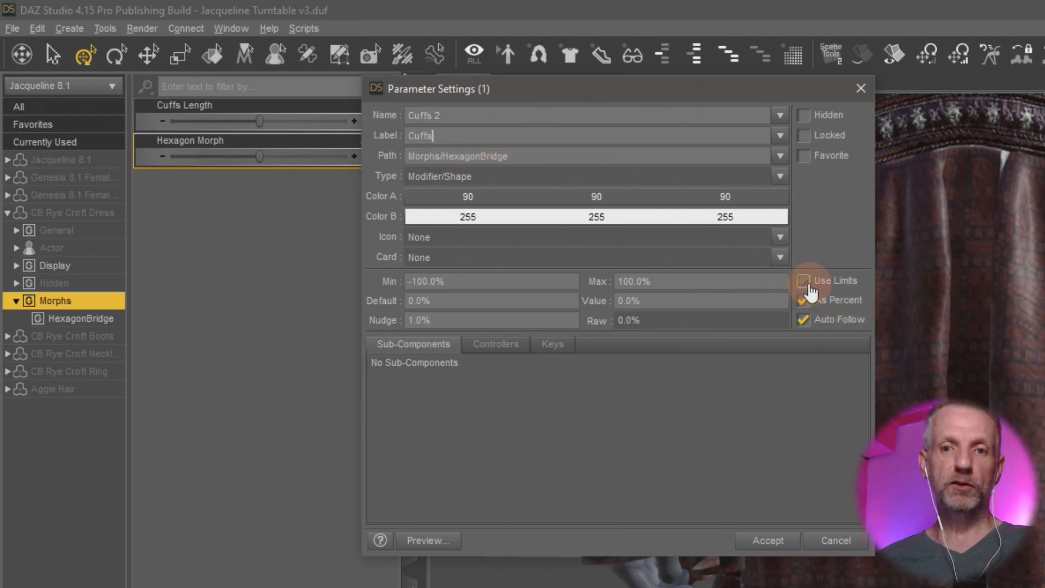
Set the morph's minimum value to 0 and accept the parameter settings
drag(436, 282, 334, 279)
text(0)
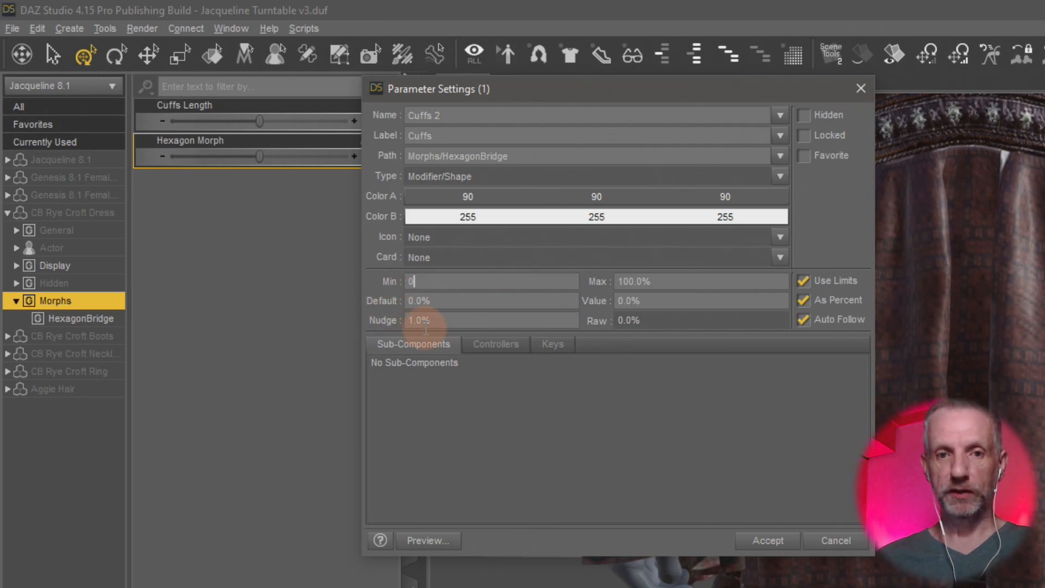
key(Return)
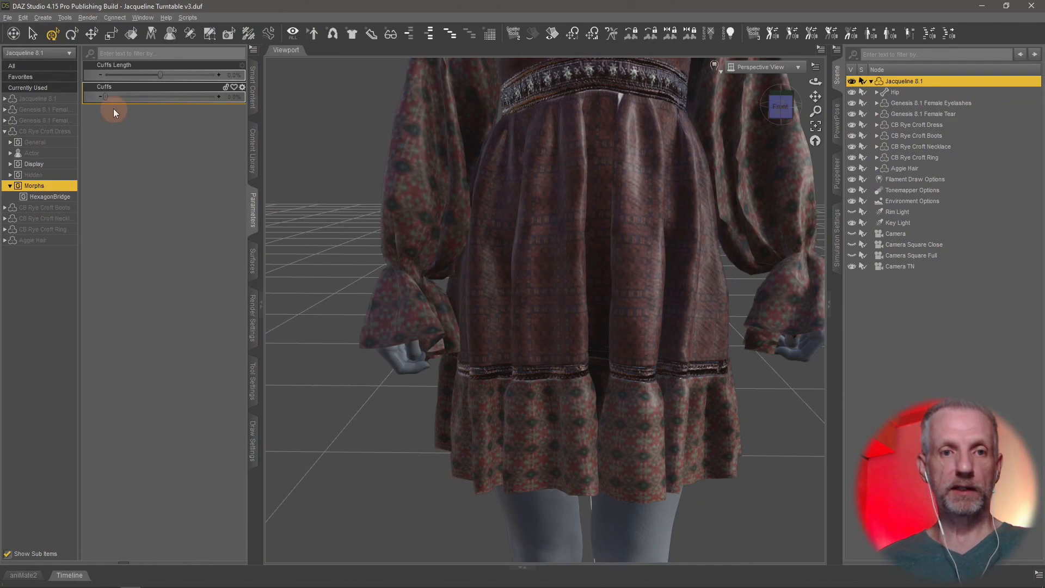
Rename the Cuffs morph in its parameter settings, with the name Cuffs Right and the label Cuffs Rright
drag(105, 97, 73, 123)
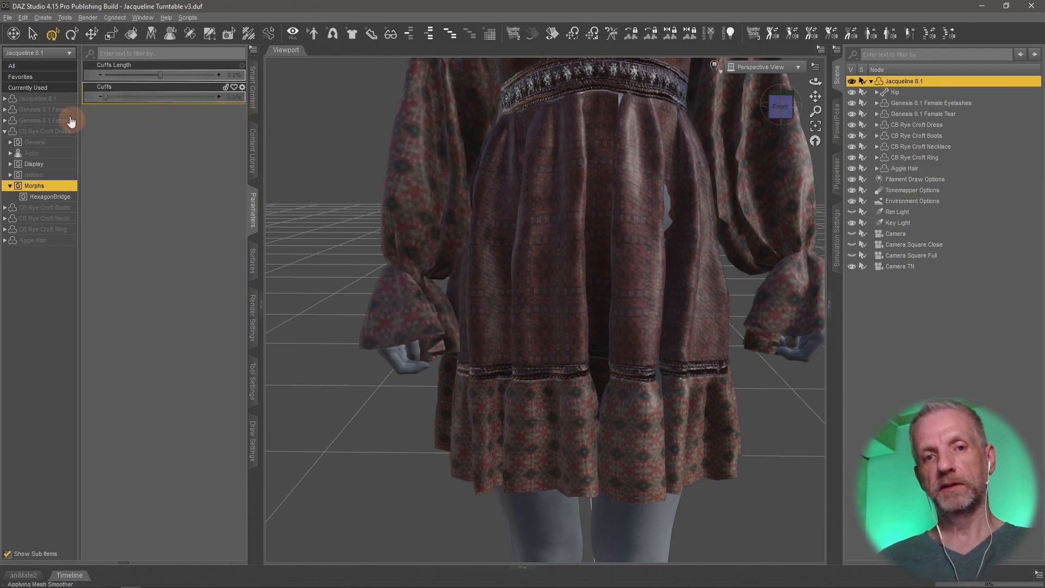
click(242, 87)
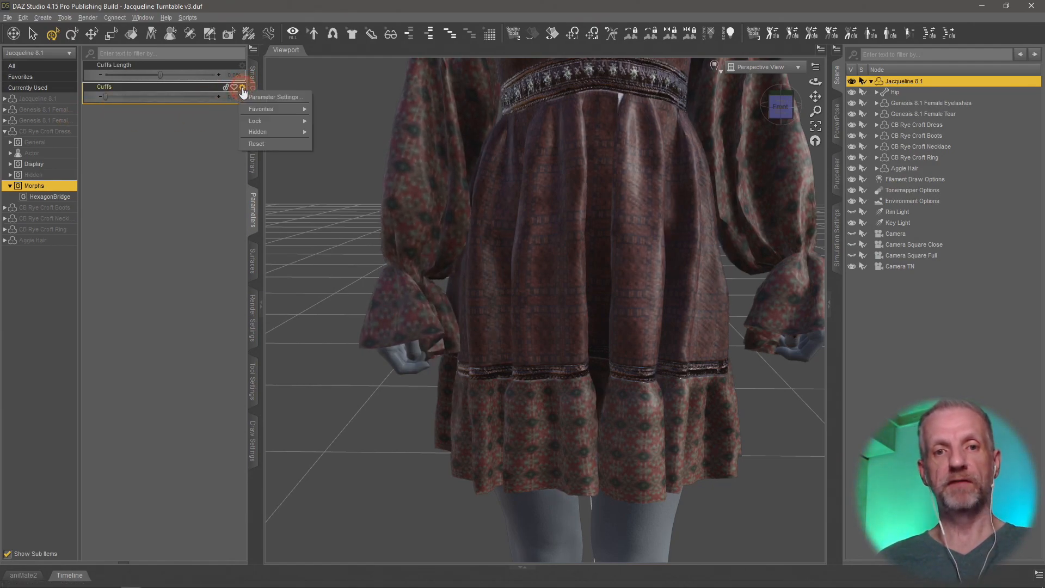
click(275, 97)
click(374, 85)
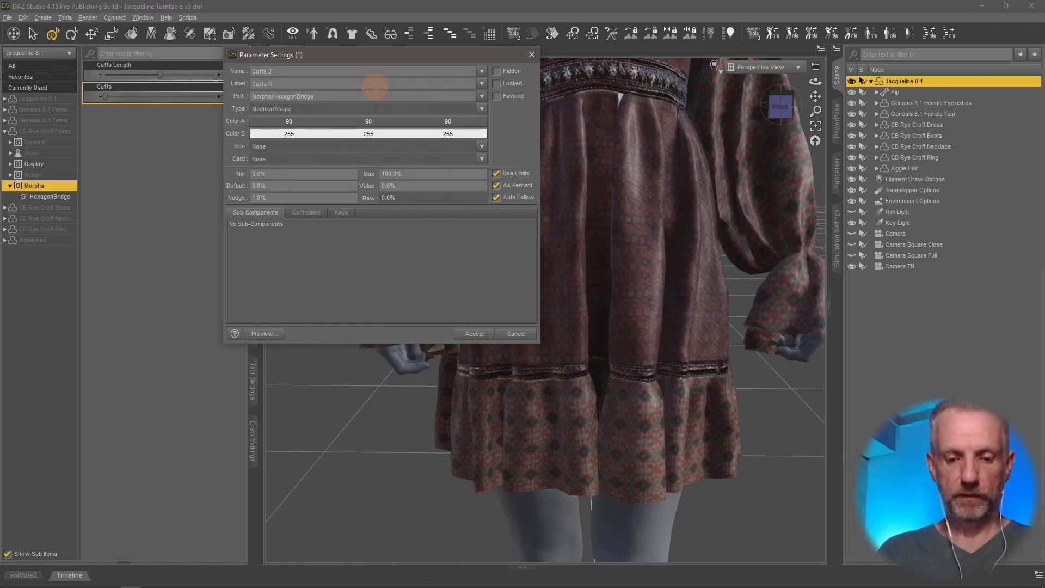
key(shift+Tab)
key(shift+Tab)
key(End)
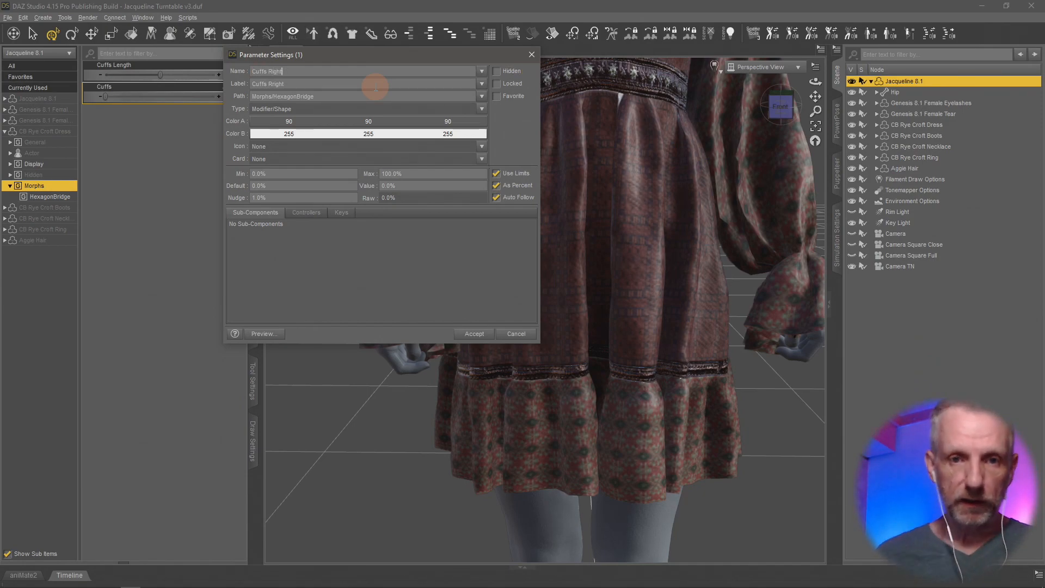
click(474, 334)
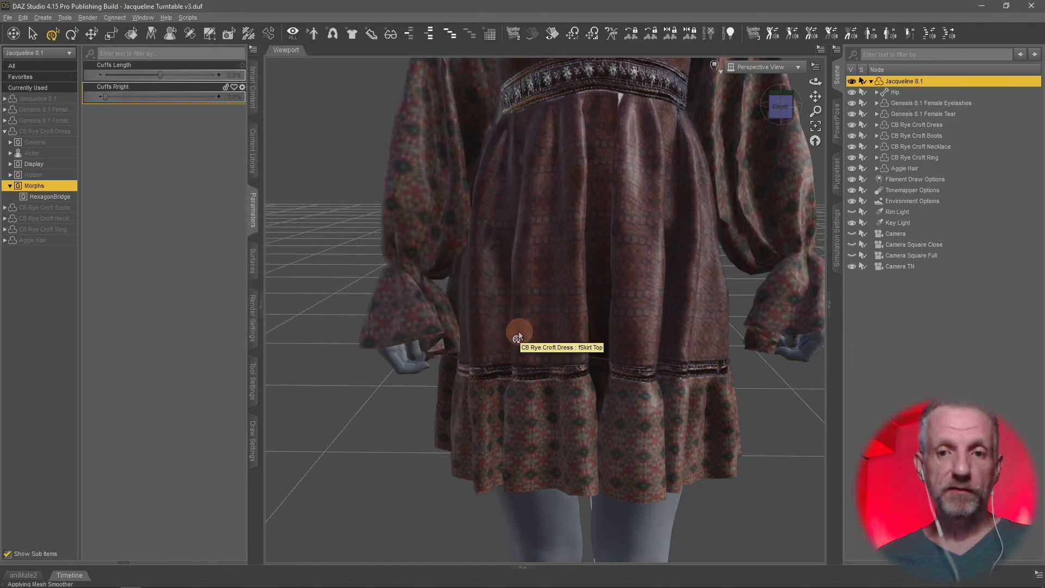
Send Jacqueline 8.1 to the Hexagon session that is already running and switch to Hexagon
scroll(519, 334, down, 2)
middle_drag(552, 344, 553, 339)
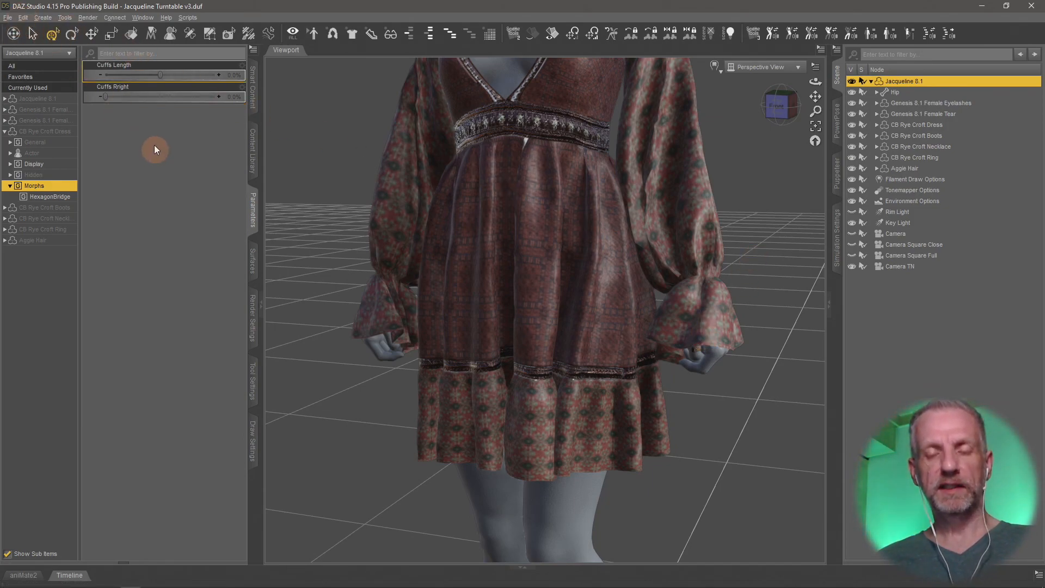
click(10, 18)
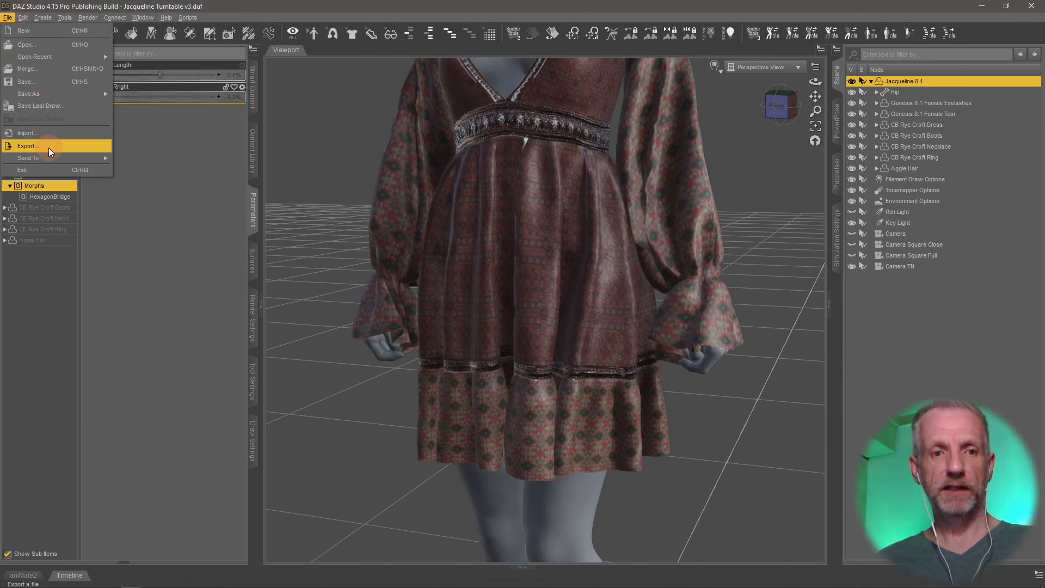
mouse_move(57, 156)
click(165, 186)
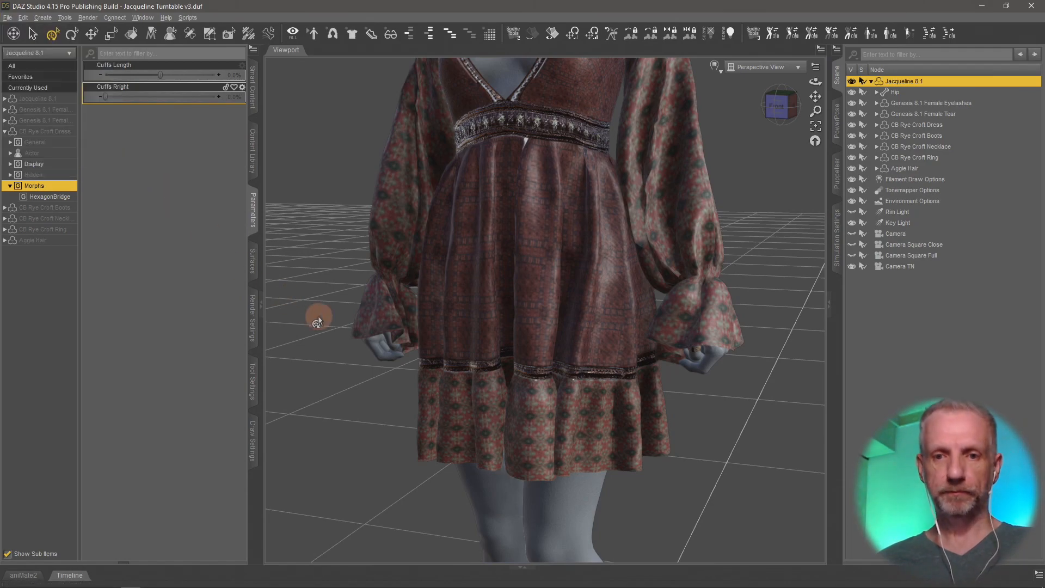
key(alt+Tab)
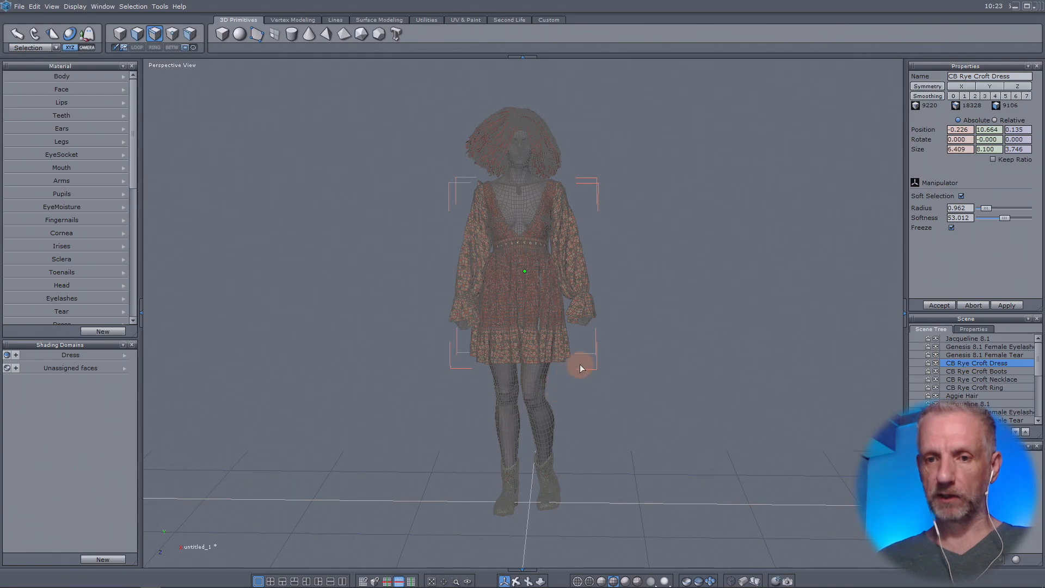
Examine the dress's left cuff and the objects listed in the scene tree
scroll(582, 341, up, 5)
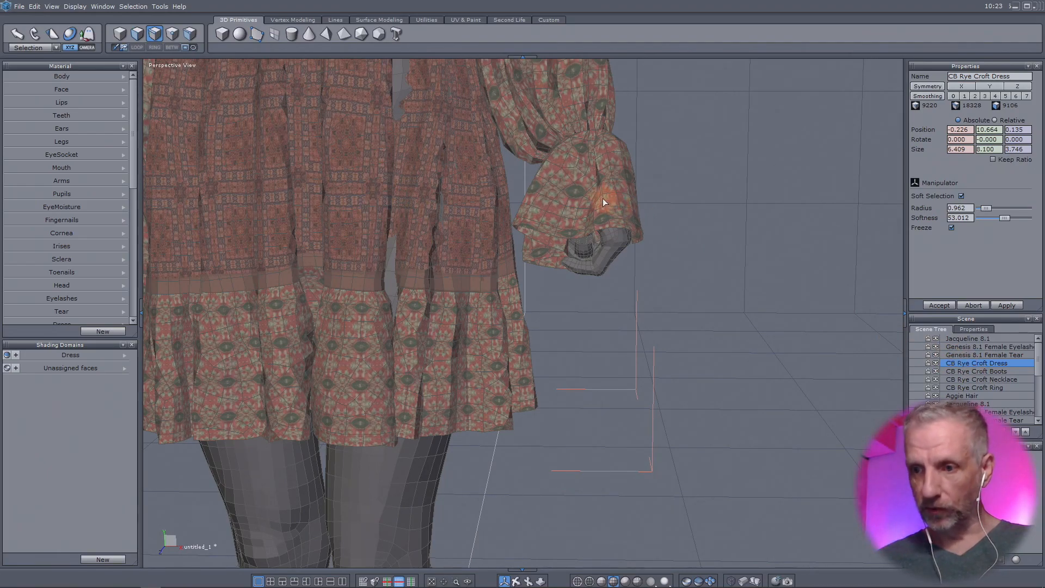
scroll(978, 366, down, 2)
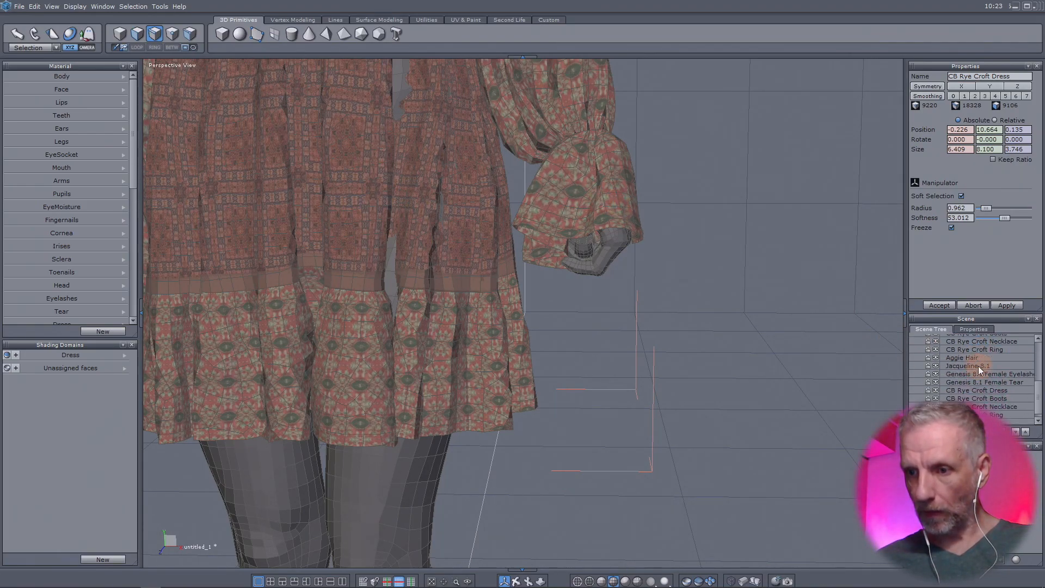
scroll(978, 366, up, 2)
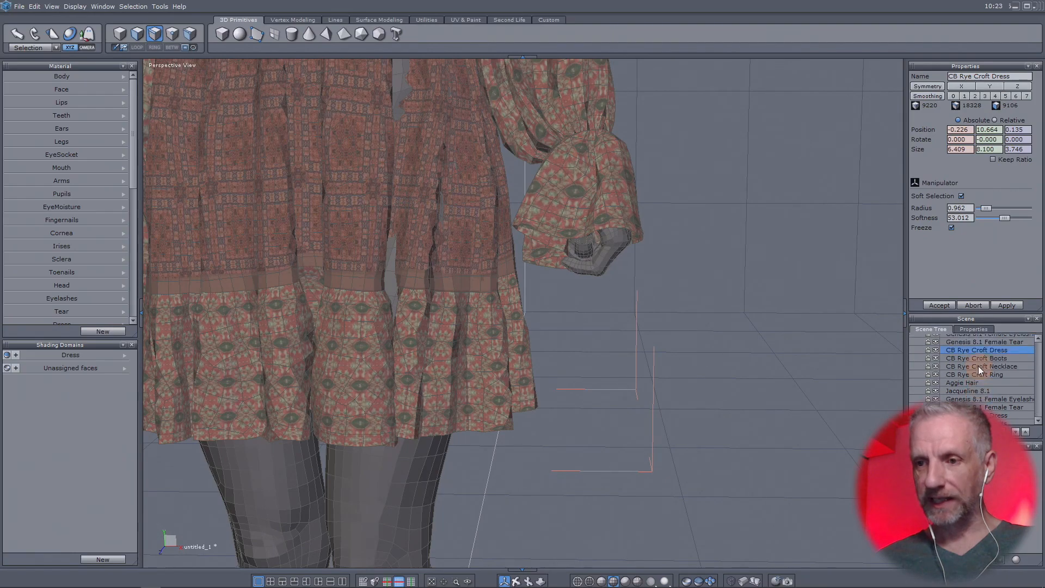
scroll(746, 368, up, 5)
scroll(747, 368, down, 3)
scroll(747, 368, down, 5)
scroll(747, 367, up, 3)
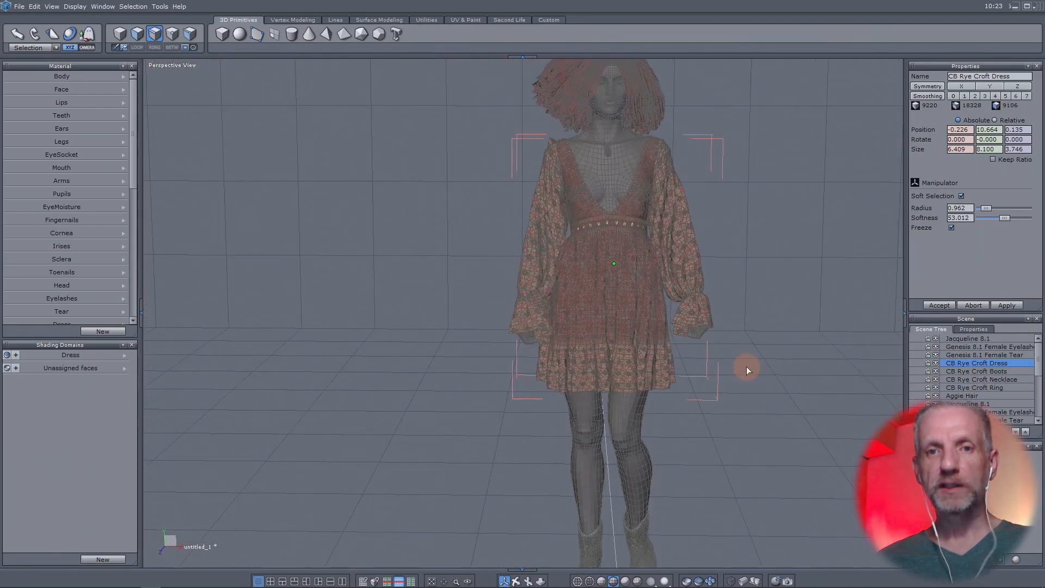
Close Hexagon without sending the changes to Daz Studio and without saving untitled_1.hxn
click(1038, 6)
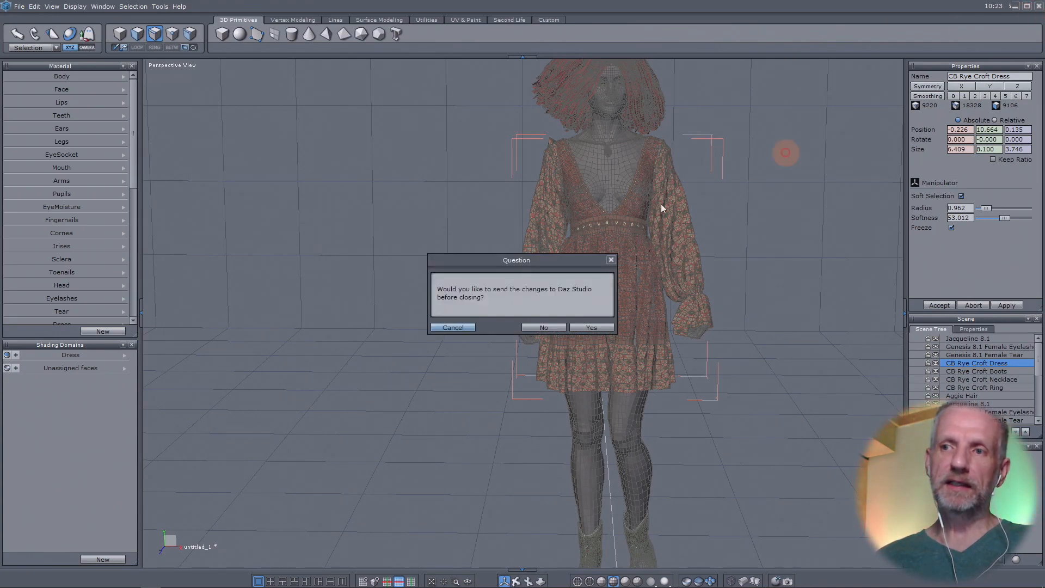
click(542, 326)
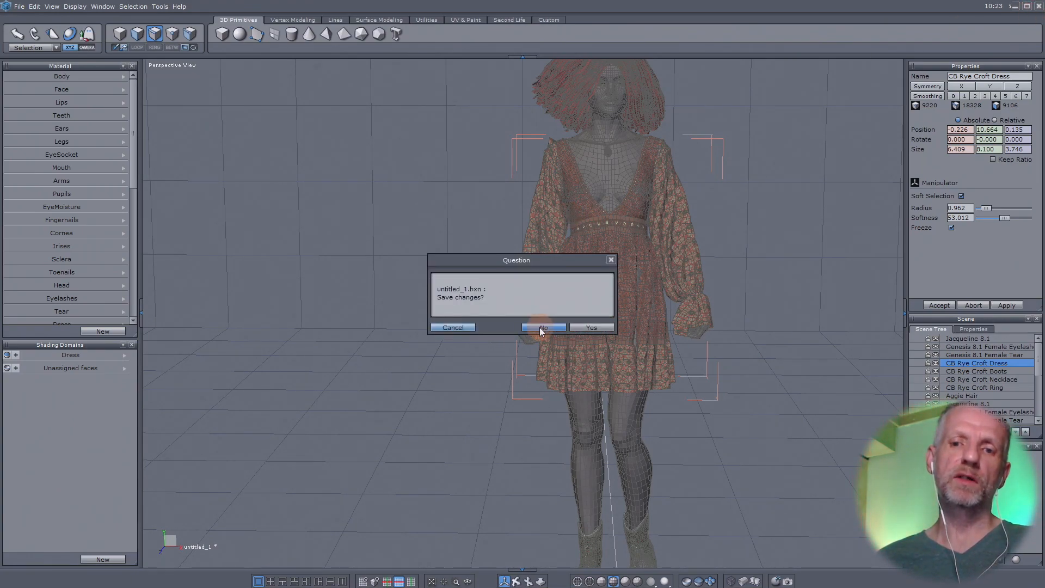
click(540, 327)
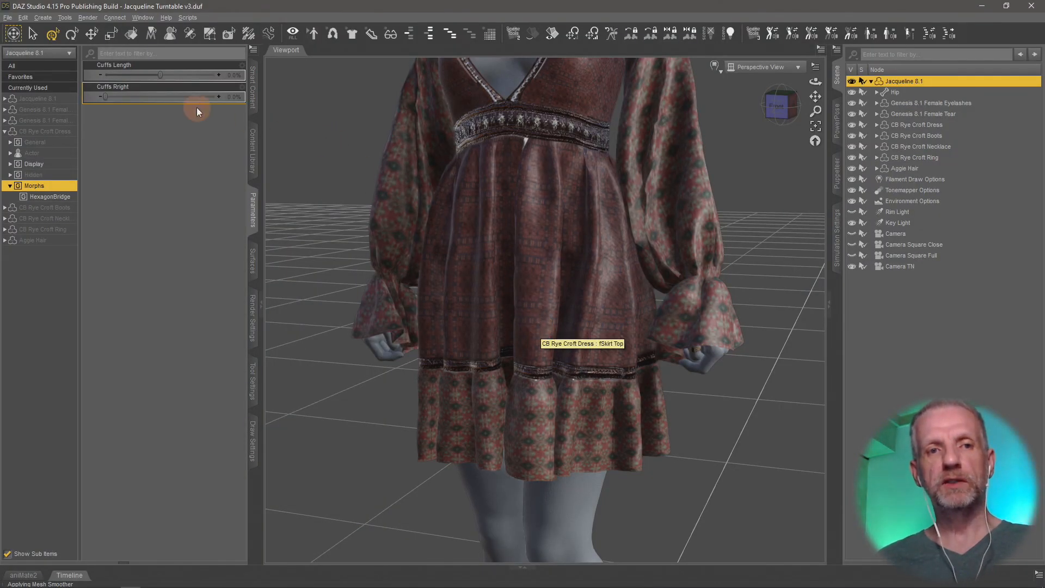
Send Jacqueline 8.1 from DAZ Studio to a fresh Hexagon session and dismiss the Hexagon News window
click(8, 18)
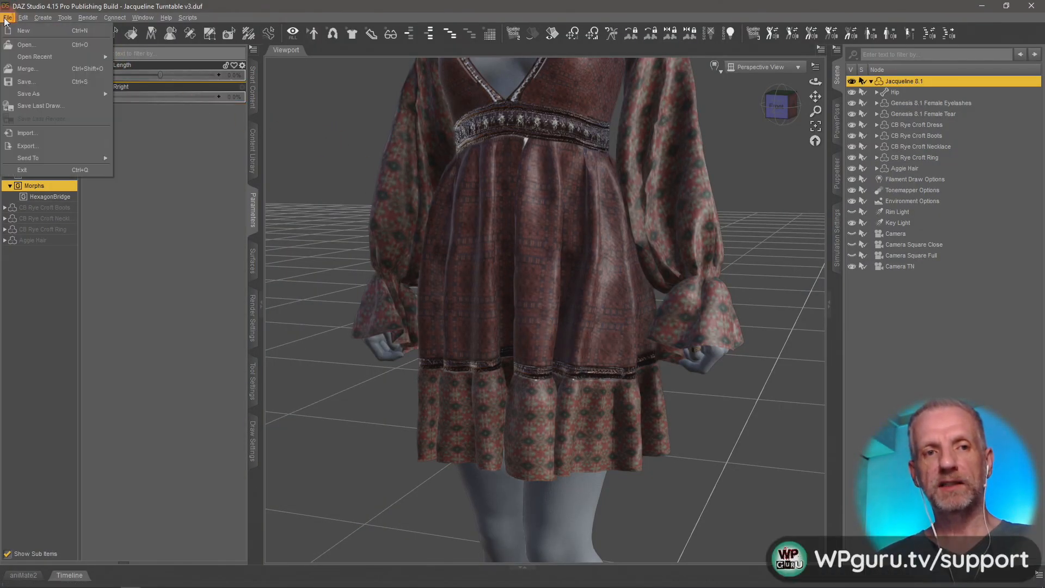
mouse_move(66, 156)
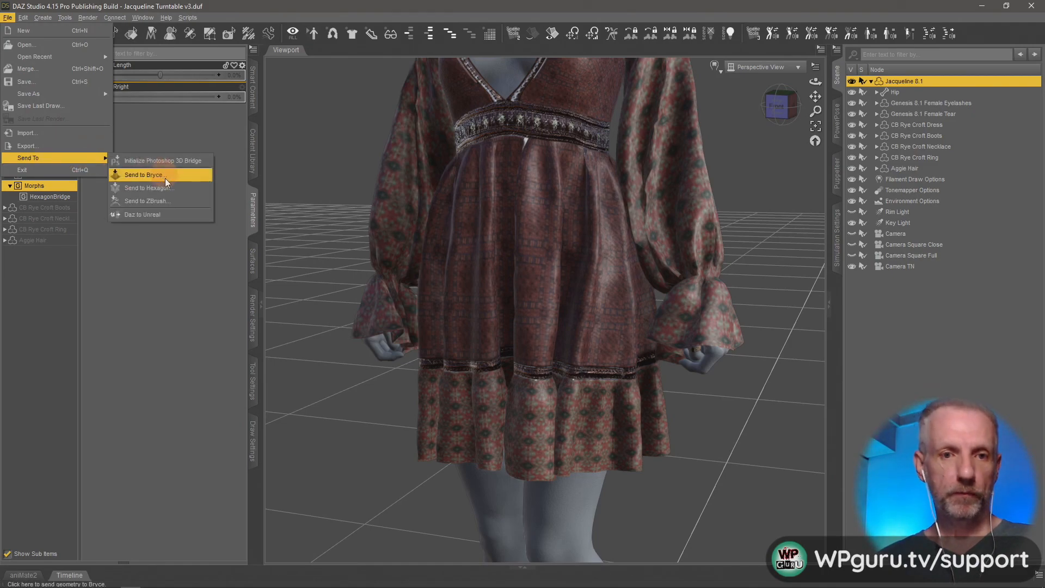
click(178, 187)
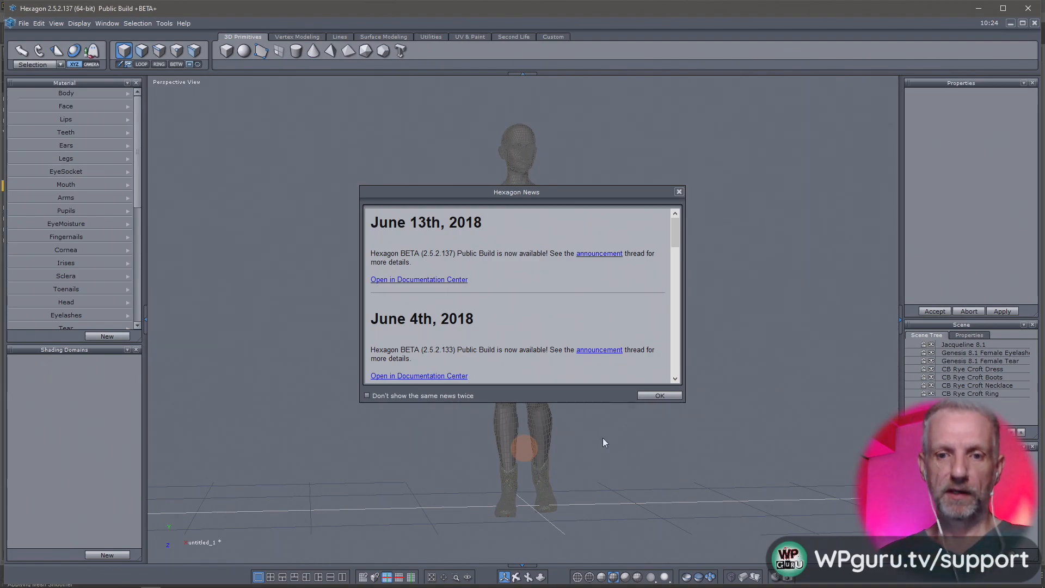
click(659, 396)
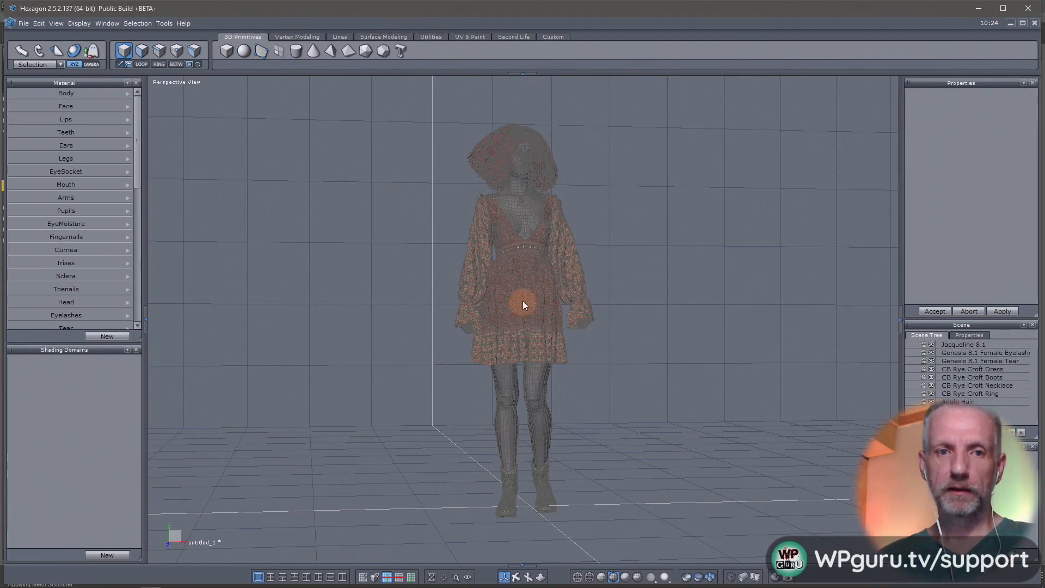
Select the full edge loop around the left sleeve cuff's hem on the CB Rye Croft Dress
click(1004, 369)
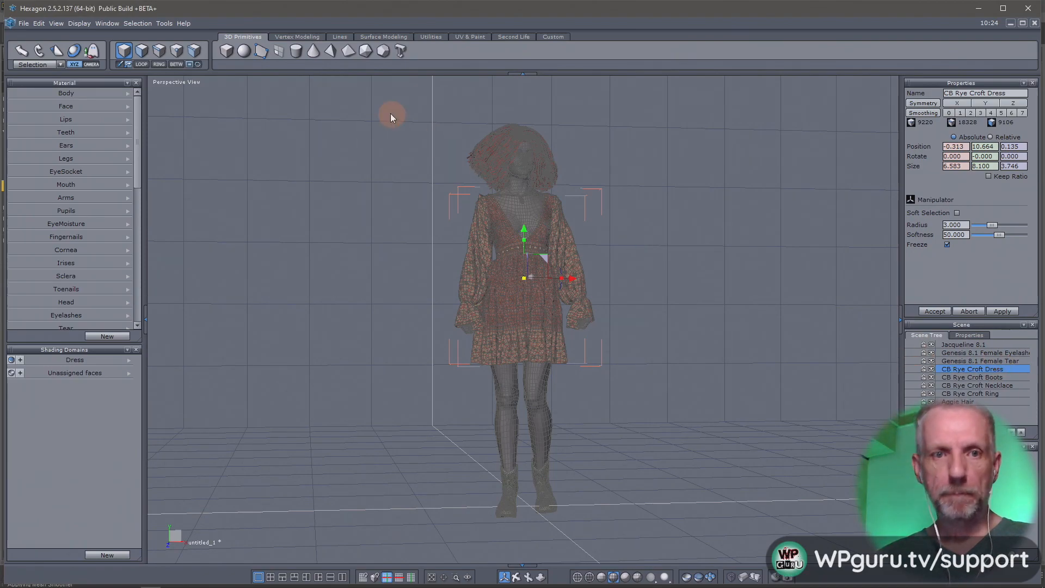
click(162, 51)
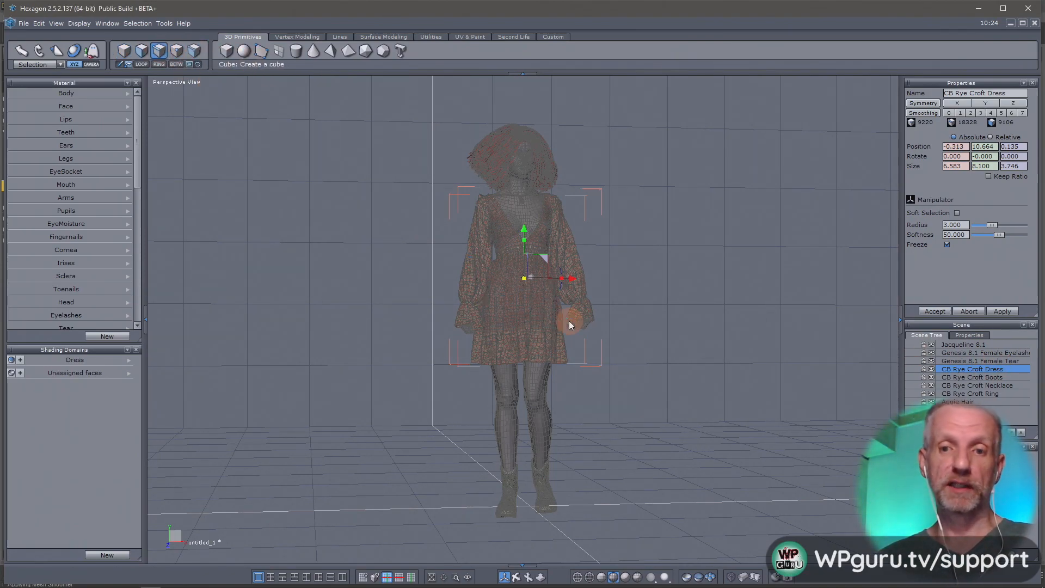
scroll(570, 323, down, 3)
scroll(569, 325, up, 10)
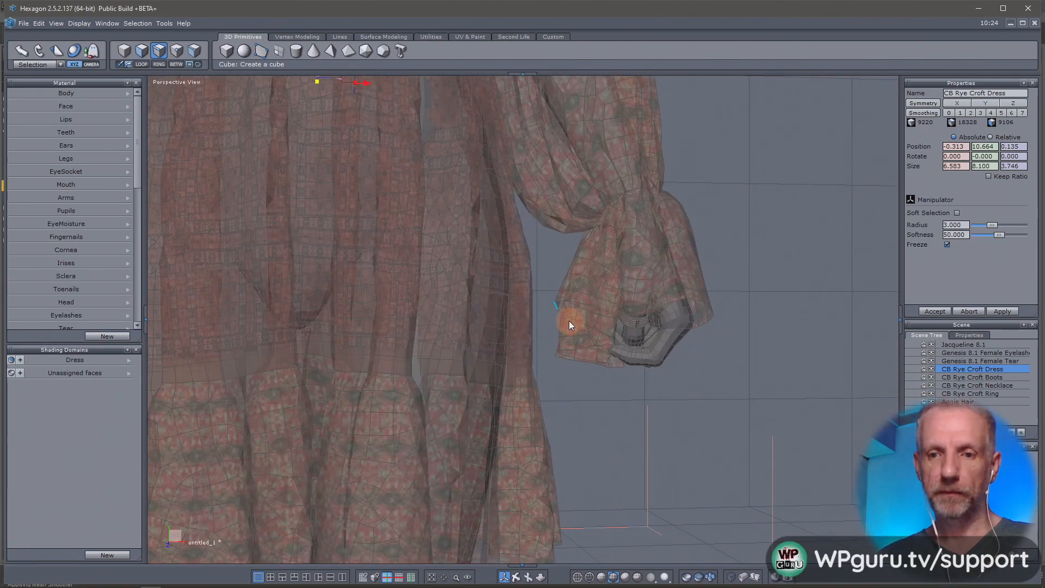
scroll(569, 321, up, 2)
middle_drag(570, 321, 730, 377)
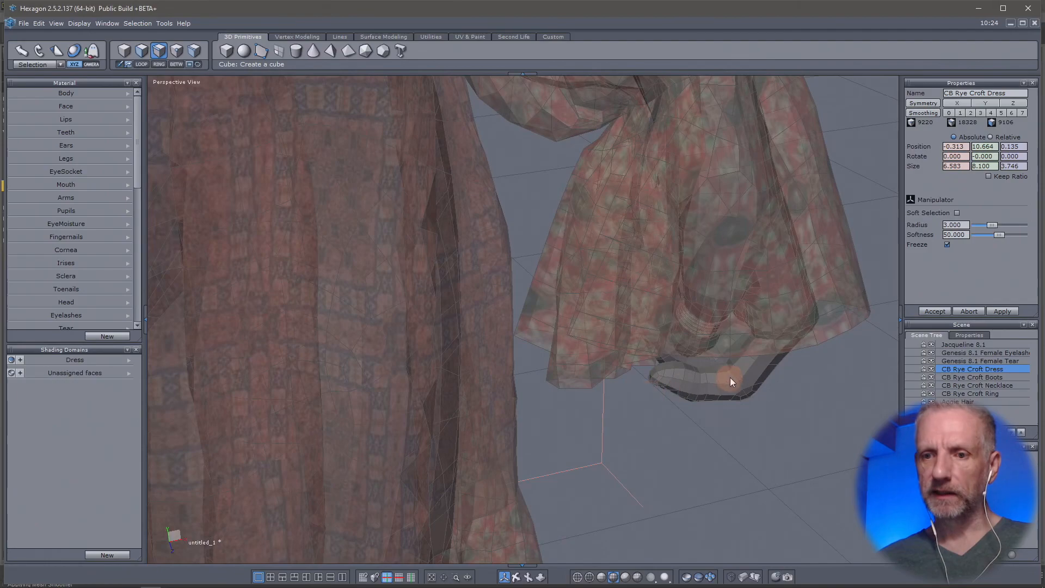
click(755, 357)
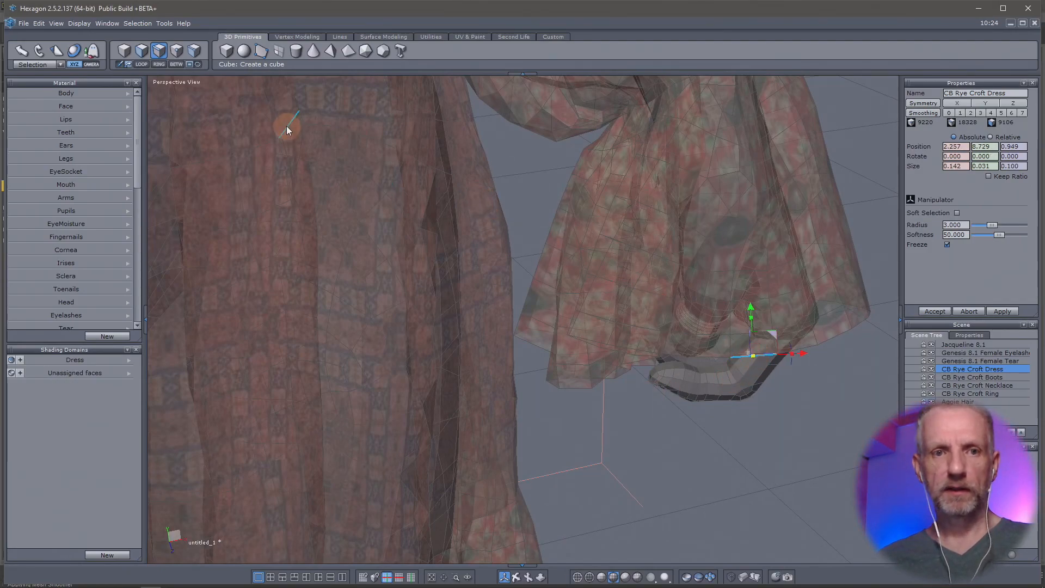
click(143, 65)
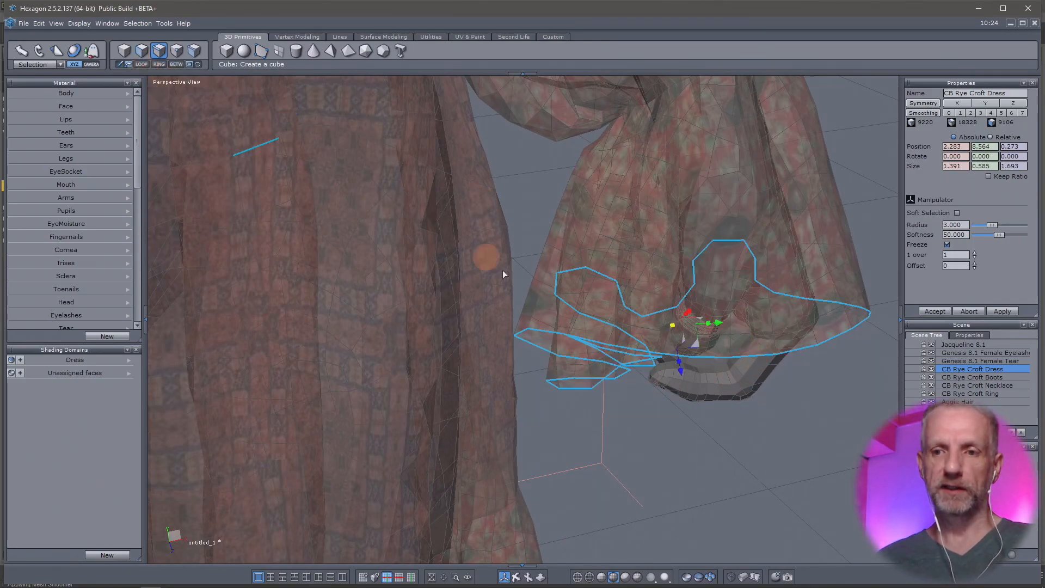
With soft selection enabled, raise the left cuff's edge loop about 0.7 units up the forearm and scale it down to about 1.265 × 0.532 × 1.539
scroll(579, 336, down, 5)
middle_drag(580, 341, 788, 289)
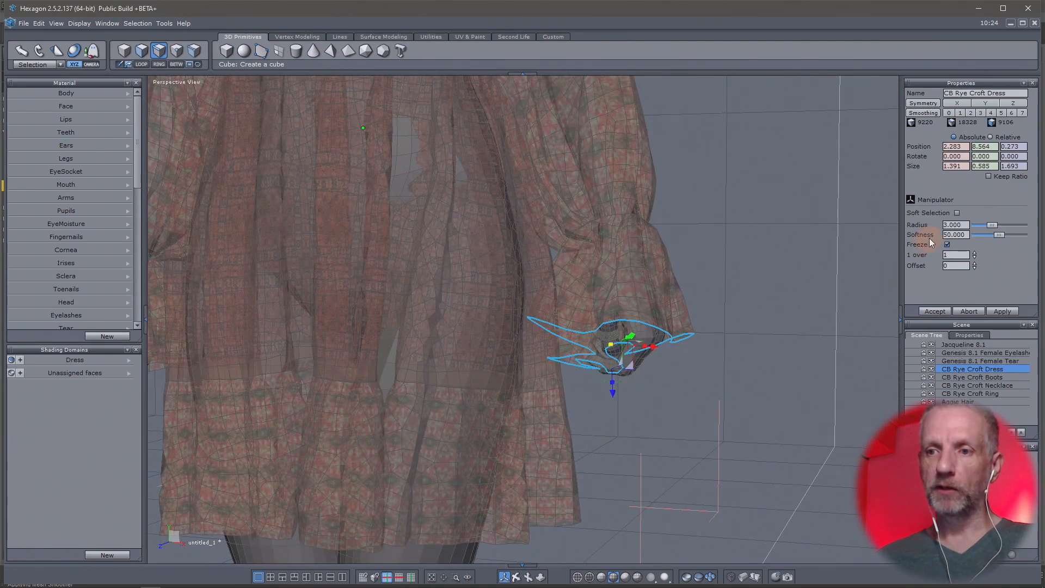
click(957, 213)
middle_drag(728, 292, 775, 327)
scroll(664, 328, down, 4)
scroll(665, 328, up, 1)
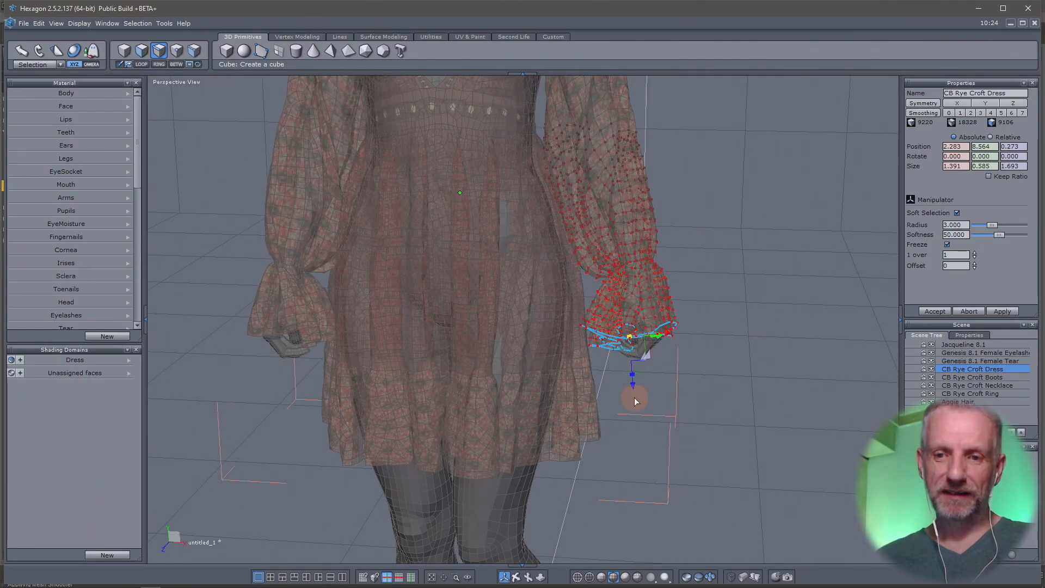
drag(634, 388, 624, 348)
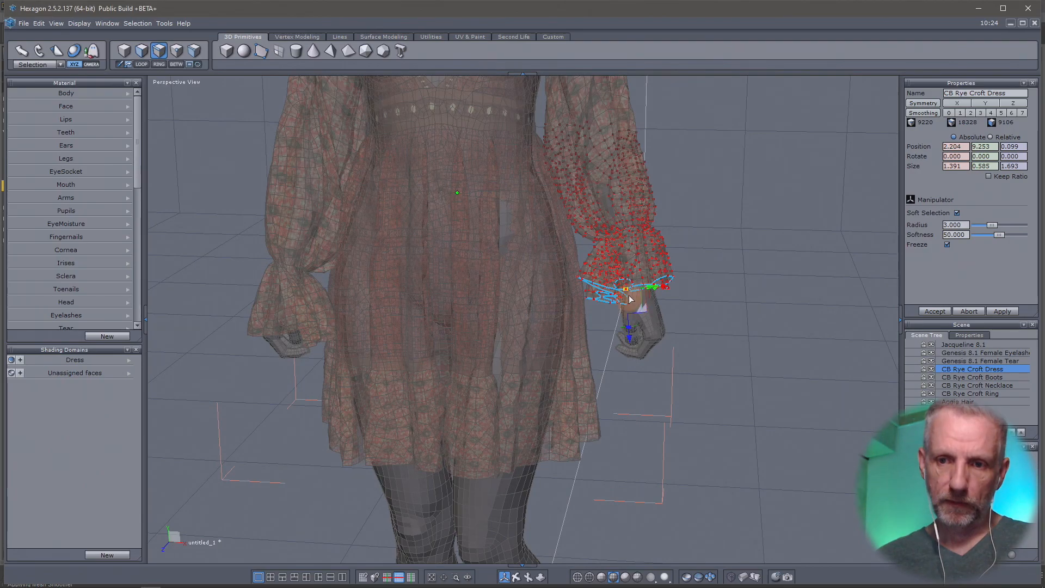
drag(626, 293, 618, 294)
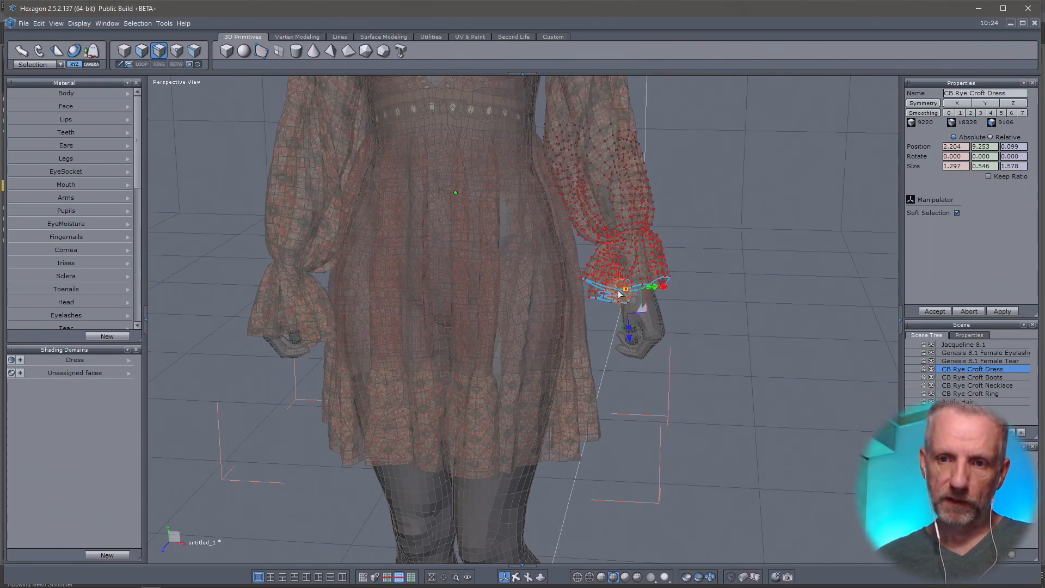
mouse_move(702, 313)
right_down()
mouse_move(435, 329)
mouse_move(427, 321)
mouse_move(715, 286)
right_up()
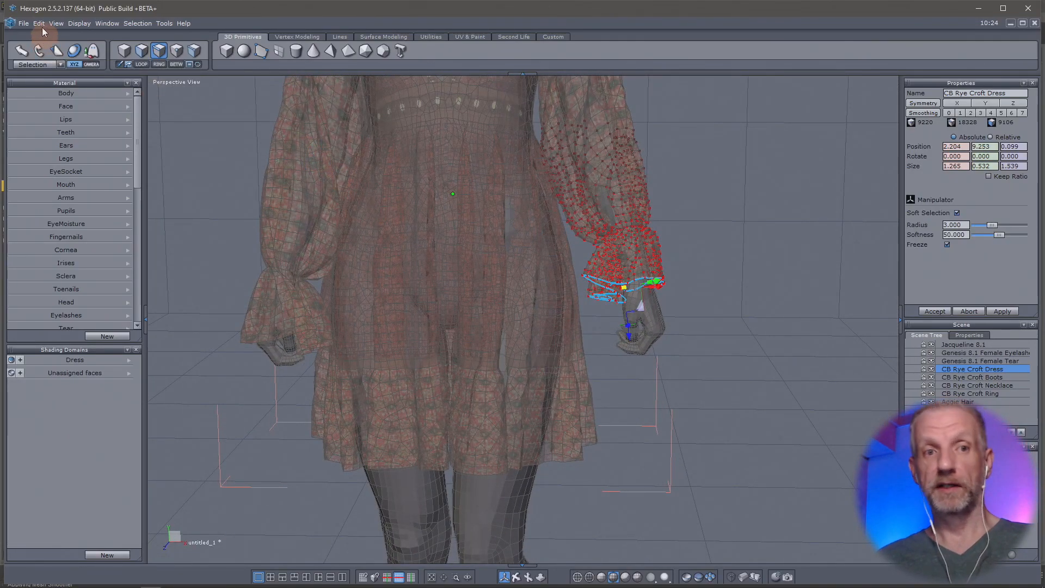
Send the reshaped dress back to Daz Studio and switch to DAZ Studio
click(24, 23)
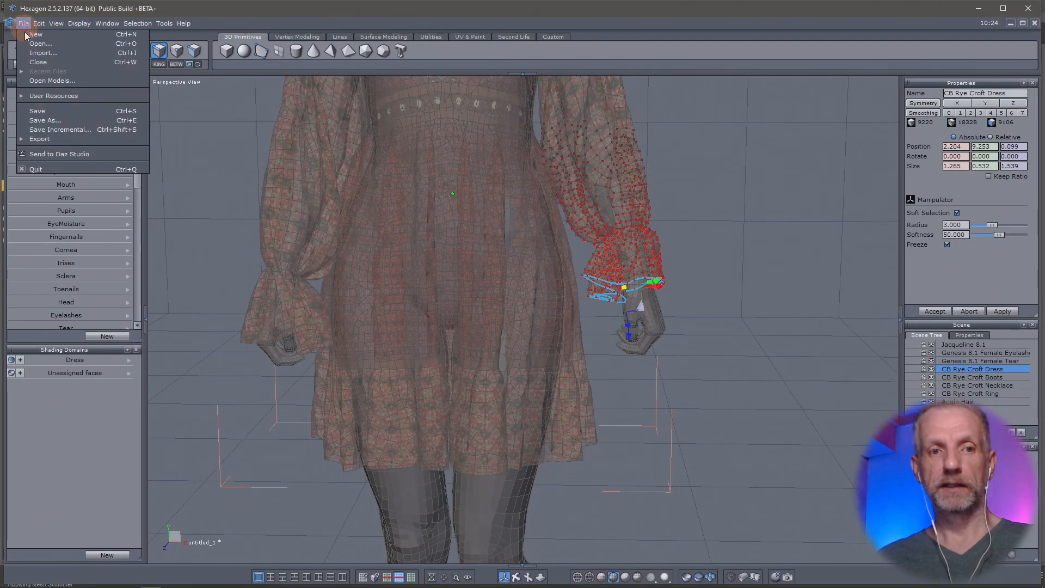
click(74, 154)
key(alt+Tab)
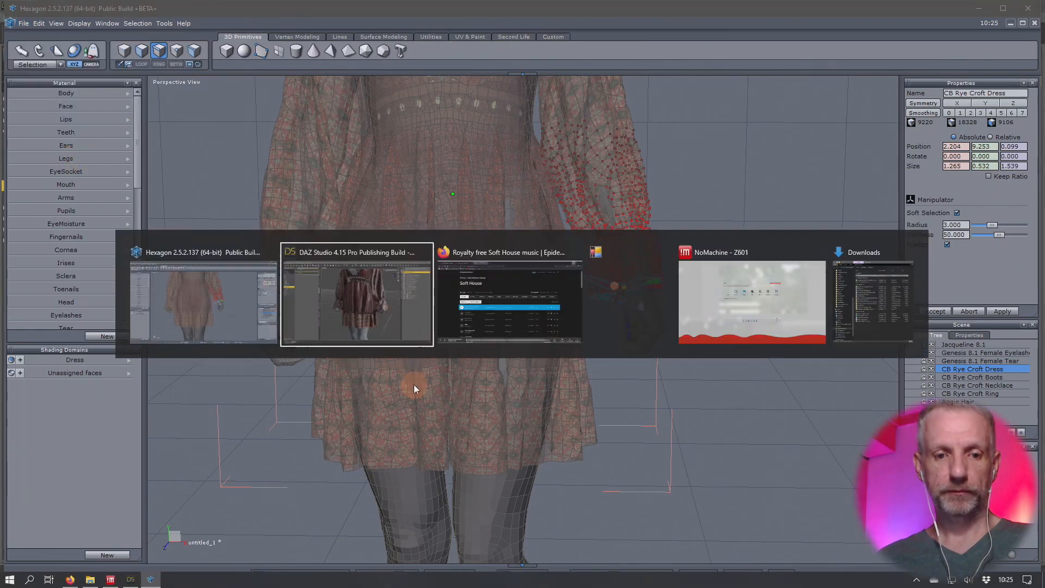
Name the incoming Hexagon morph for the CB Rye Croft Dress "Cuffs Left"
drag(574, 182, 385, 110)
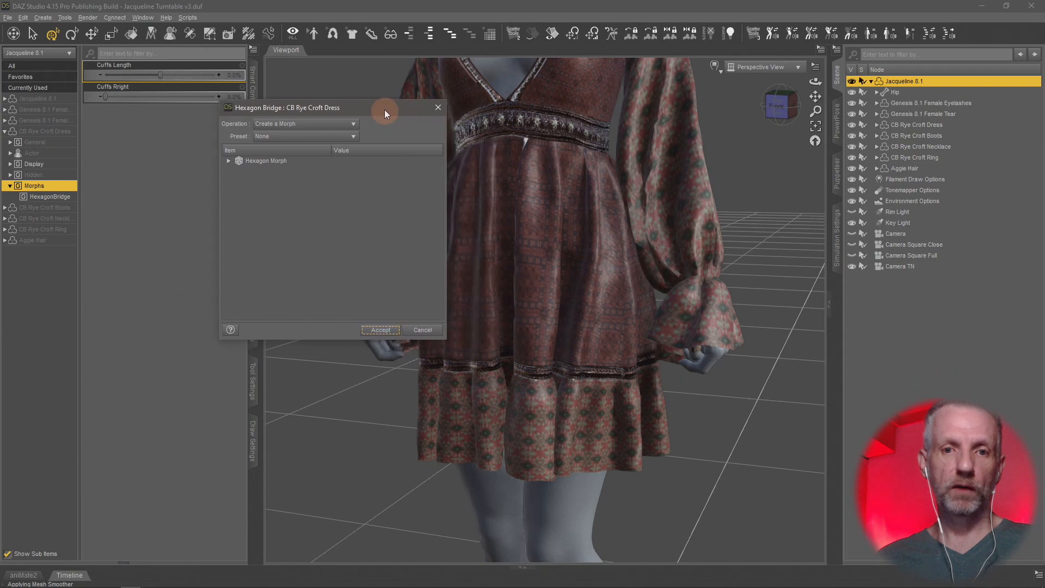
click(228, 161)
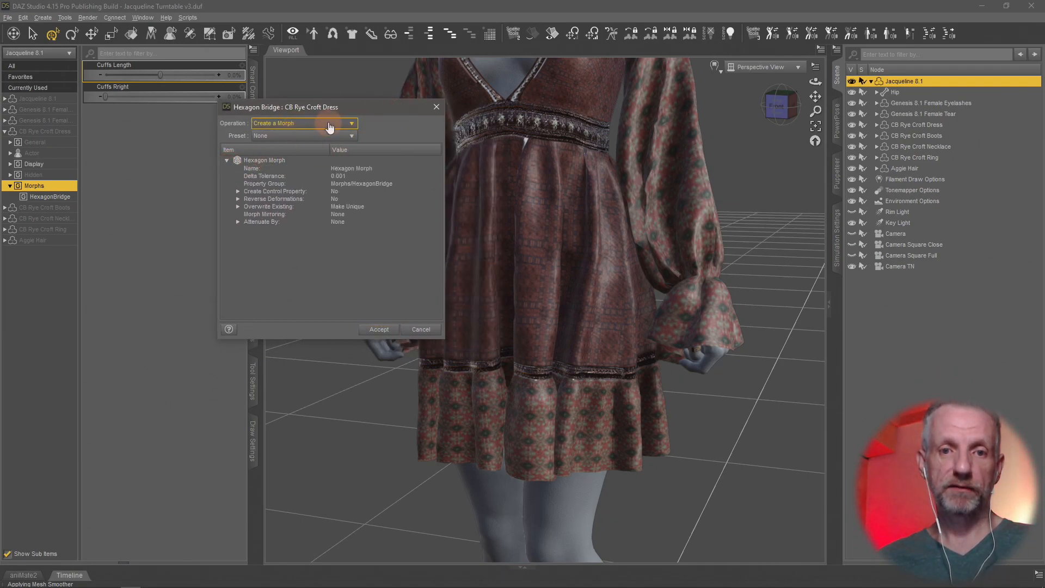
click(275, 163)
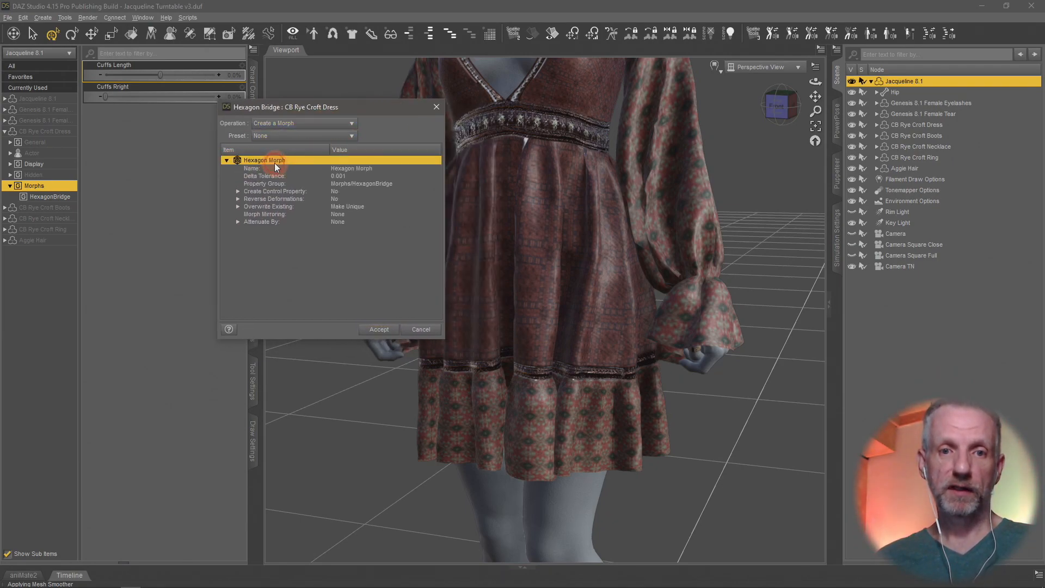
click(367, 173)
click(362, 169)
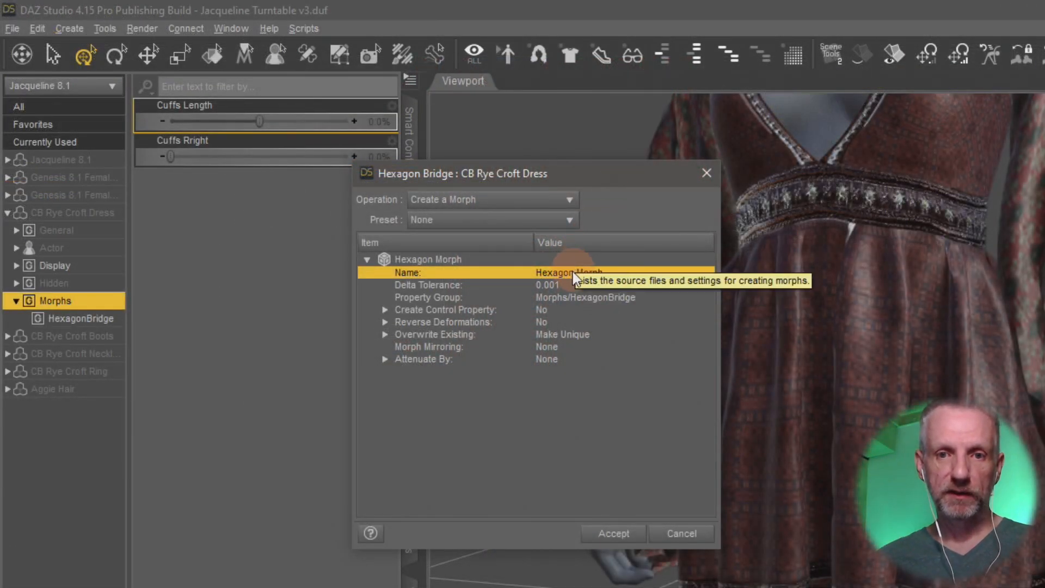
double_click(571, 272)
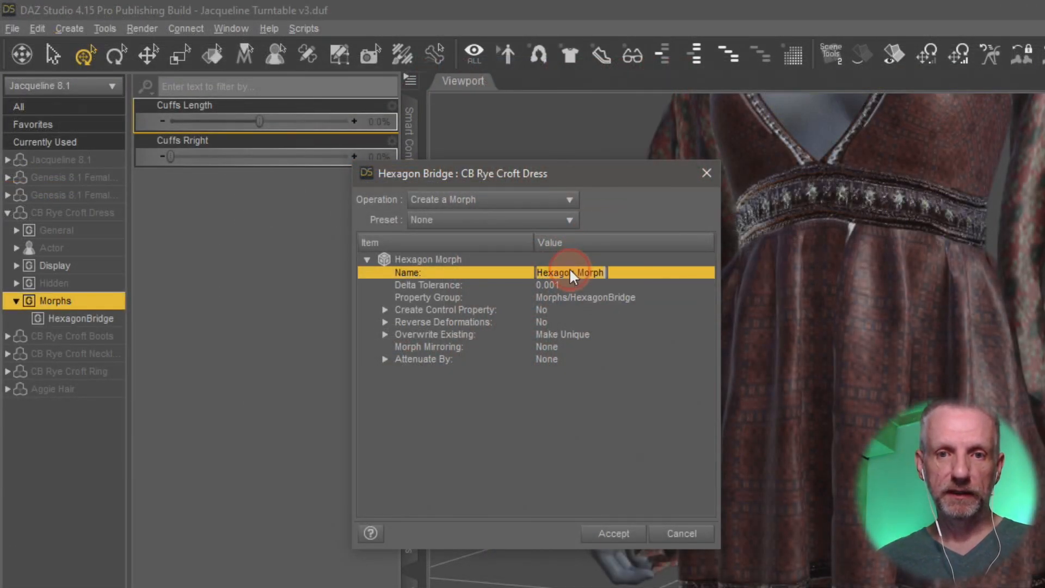
text(Cuffs Left)
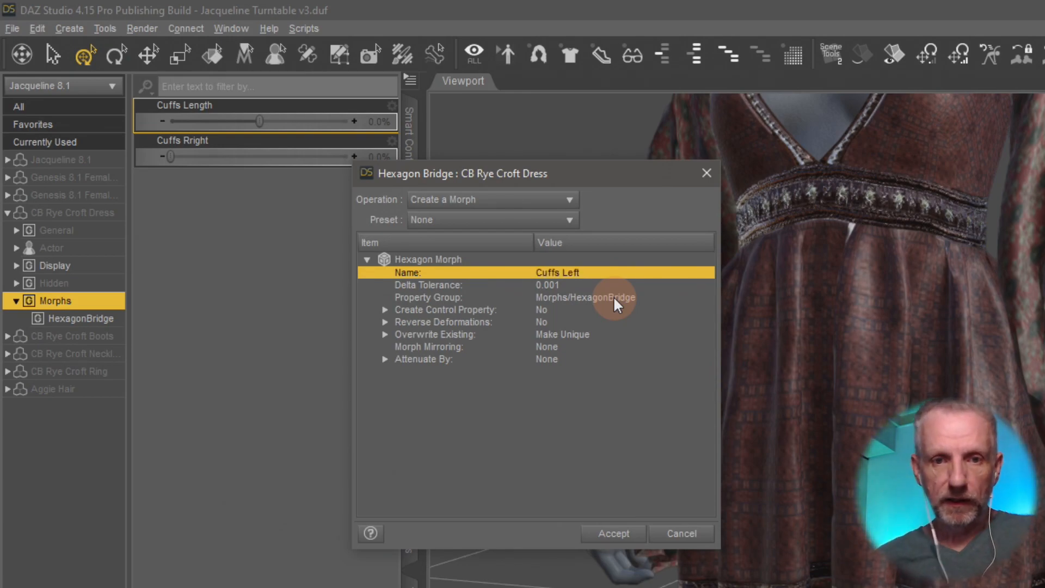
Turn on Reverse Deformations for the Cuffs Left morph and create it on the dress
click(553, 320)
click(553, 322)
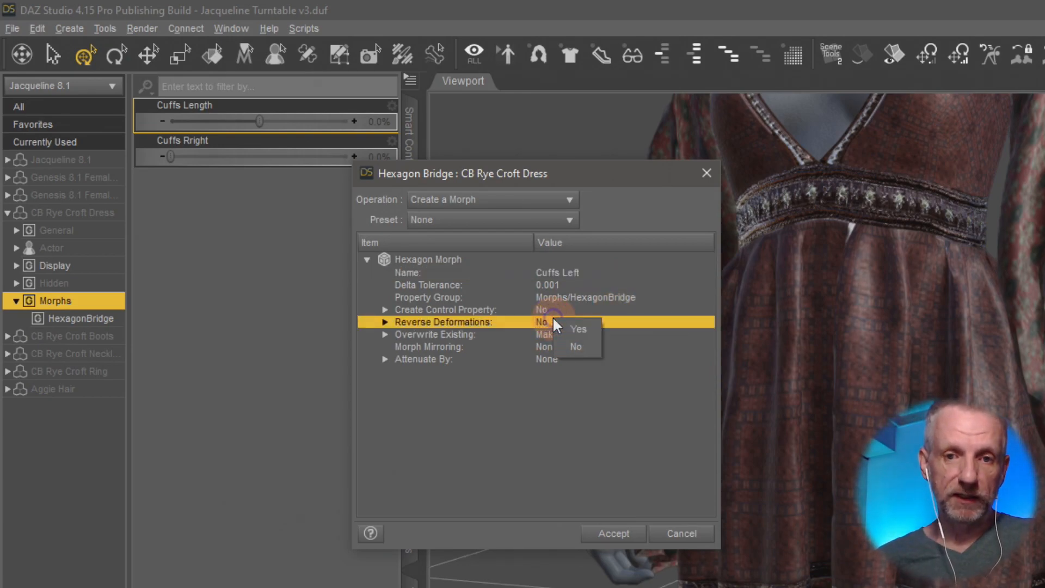
click(591, 331)
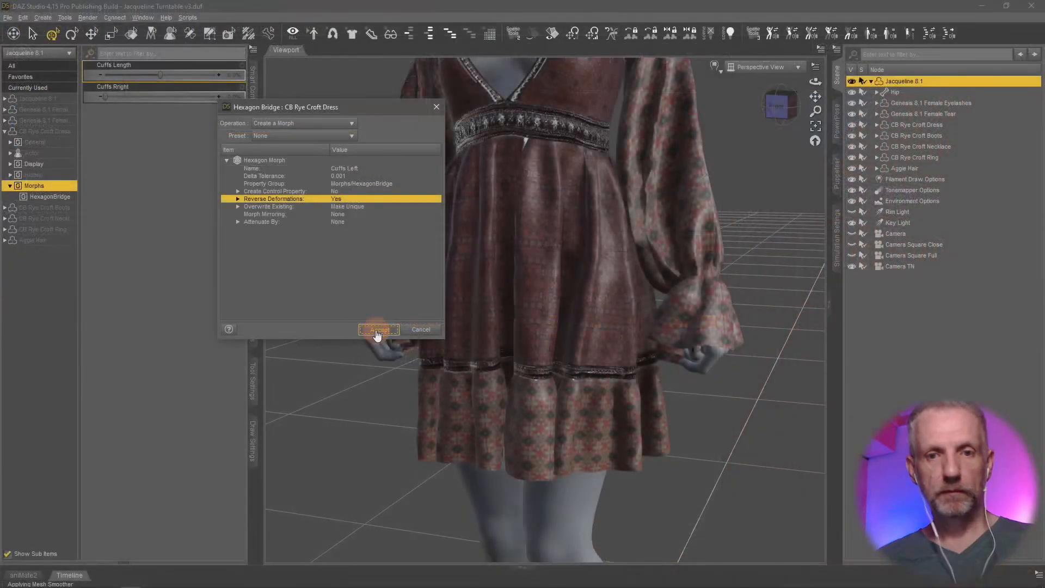
click(612, 535)
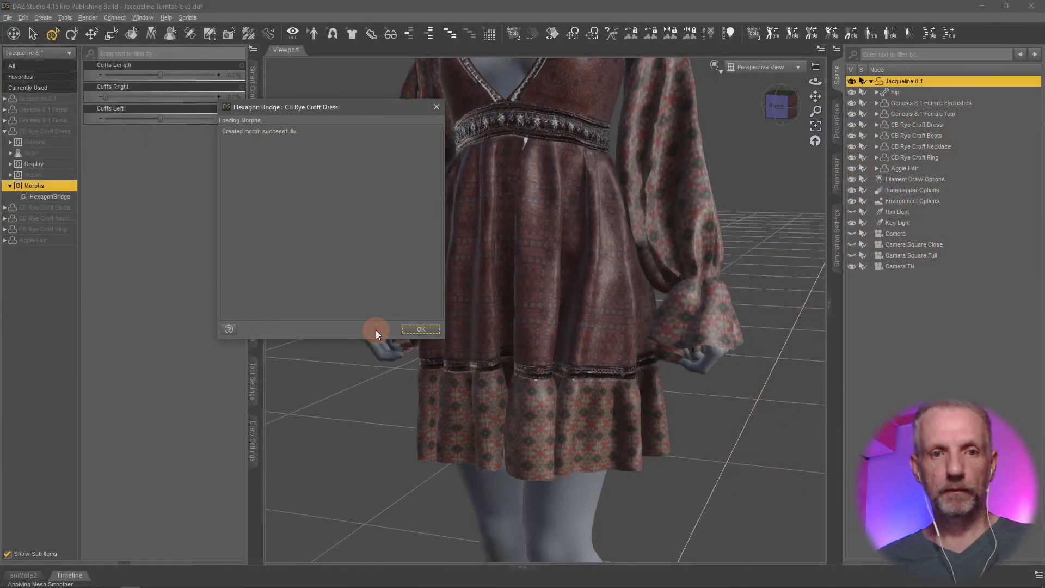
click(427, 330)
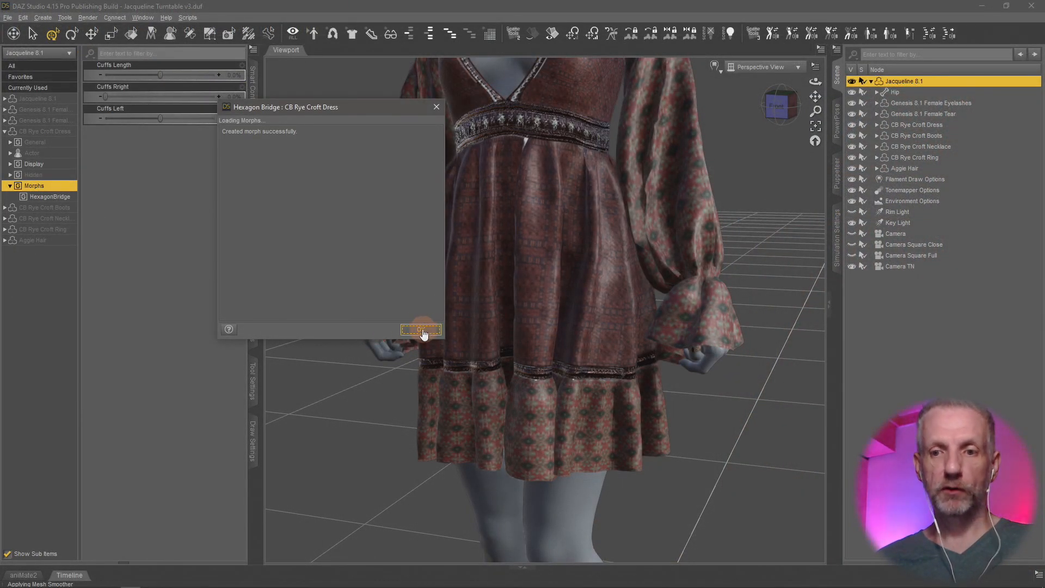
Test the Cuffs Left morph at 100% and the Cuffs Rright morph at 81.3%, and reset both to 0%
click(162, 119)
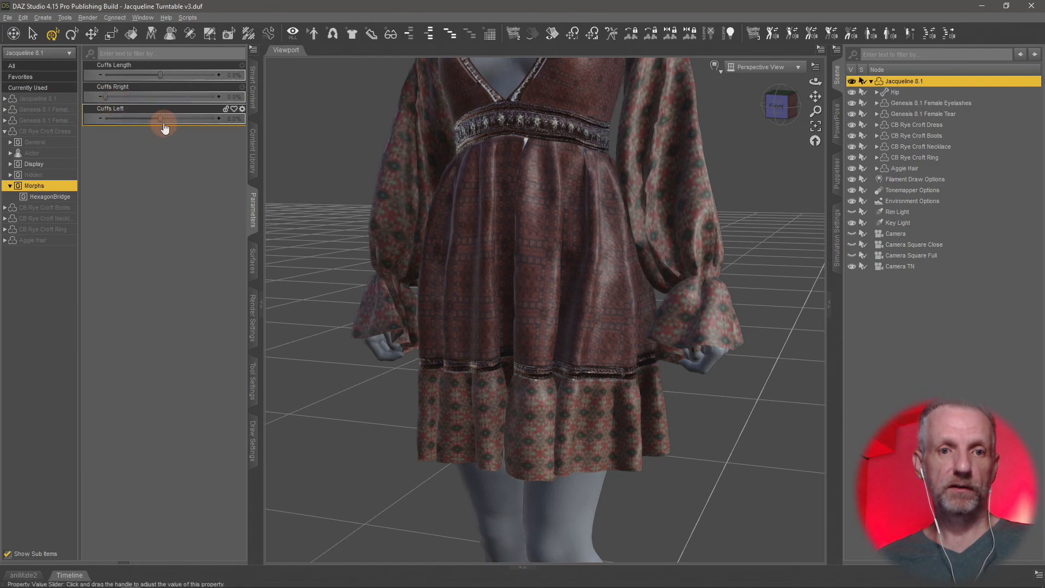
drag(162, 118, 235, 118)
click(418, 190)
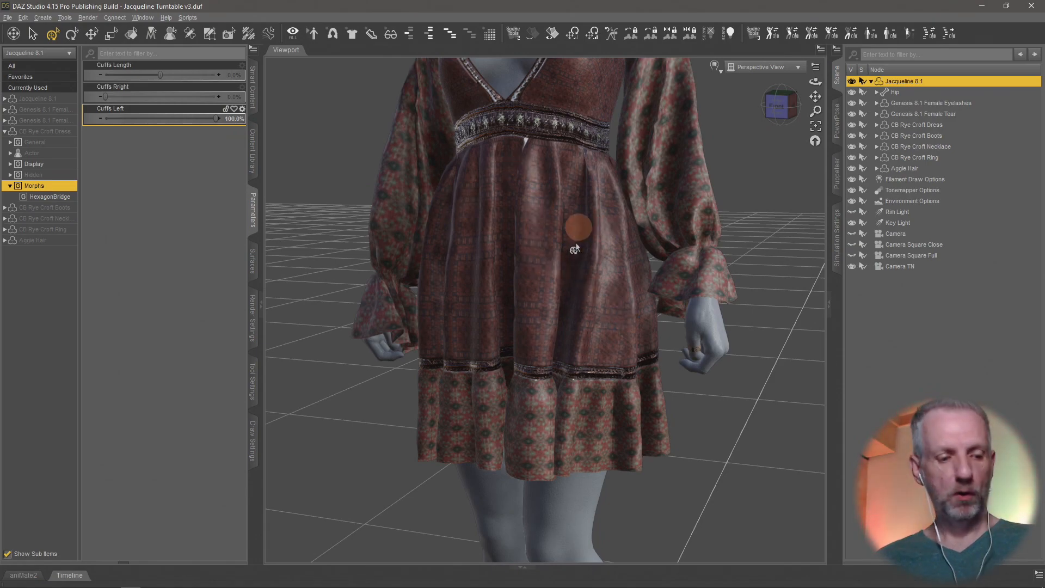
mouse_move(214, 119)
mouse_down()
mouse_move(152, 119)
mouse_move(184, 128)
mouse_move(149, 135)
mouse_move(223, 129)
mouse_up()
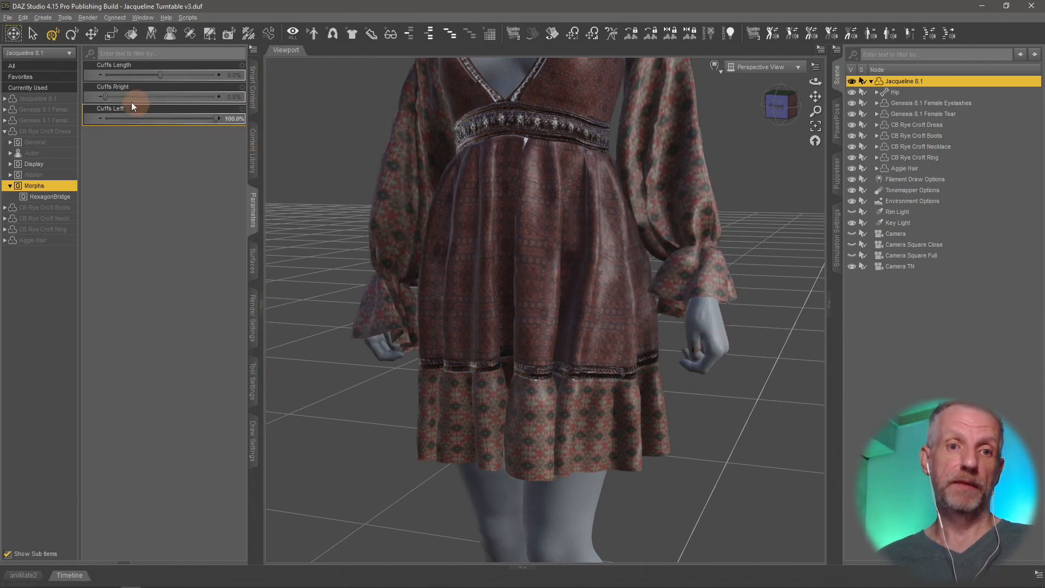
drag(105, 97, 195, 98)
mouse_move(460, 294)
middle_down()
mouse_move(446, 293)
mouse_move(460, 299)
middle_up()
scroll(444, 293, down, 3)
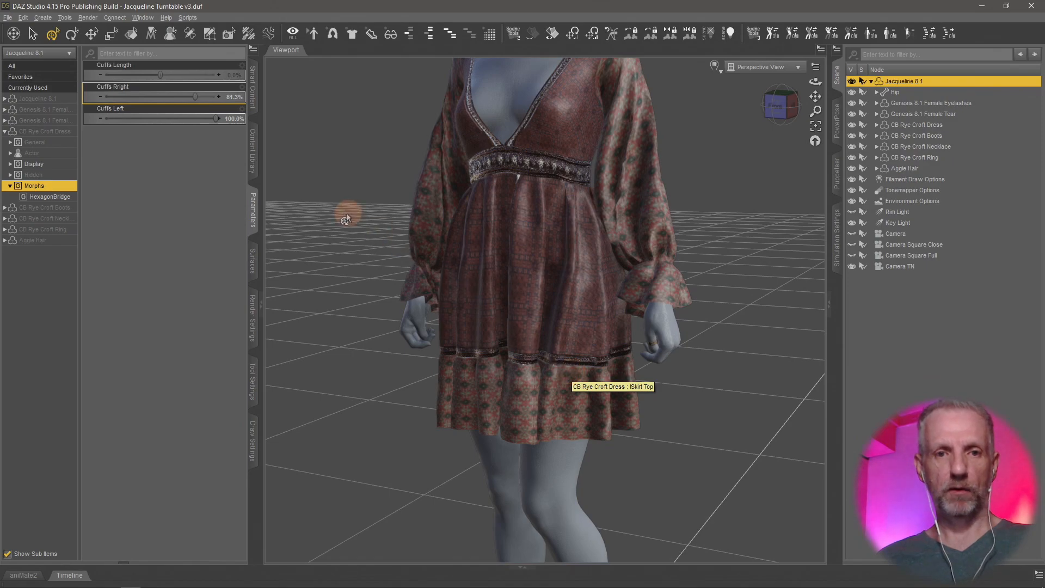
alt+click(178, 98)
alt+click(185, 121)
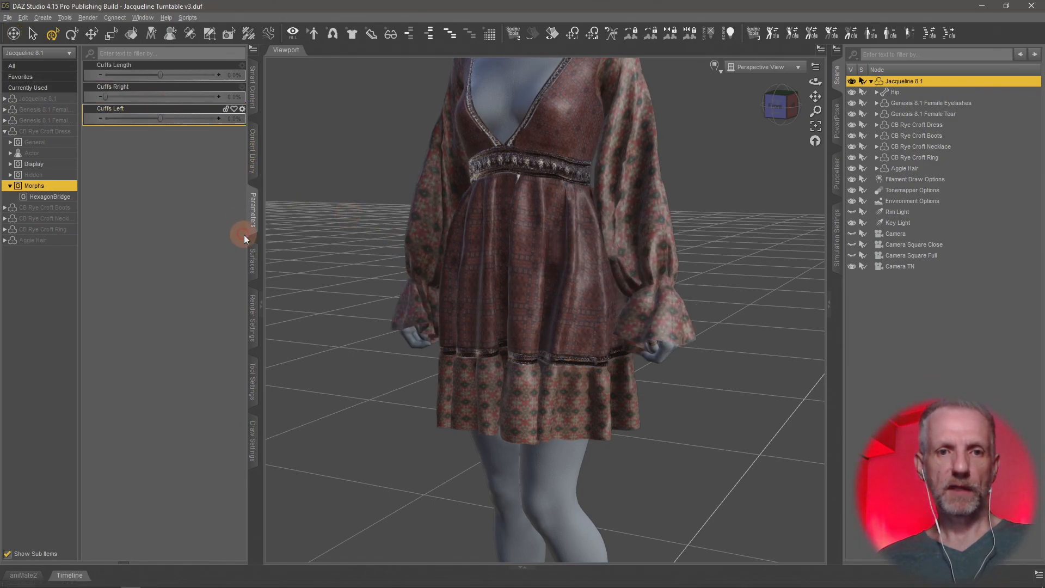
Switch to Hexagon and turn off soft selection while working near the dress's skirt hem
key(alt+Tab)
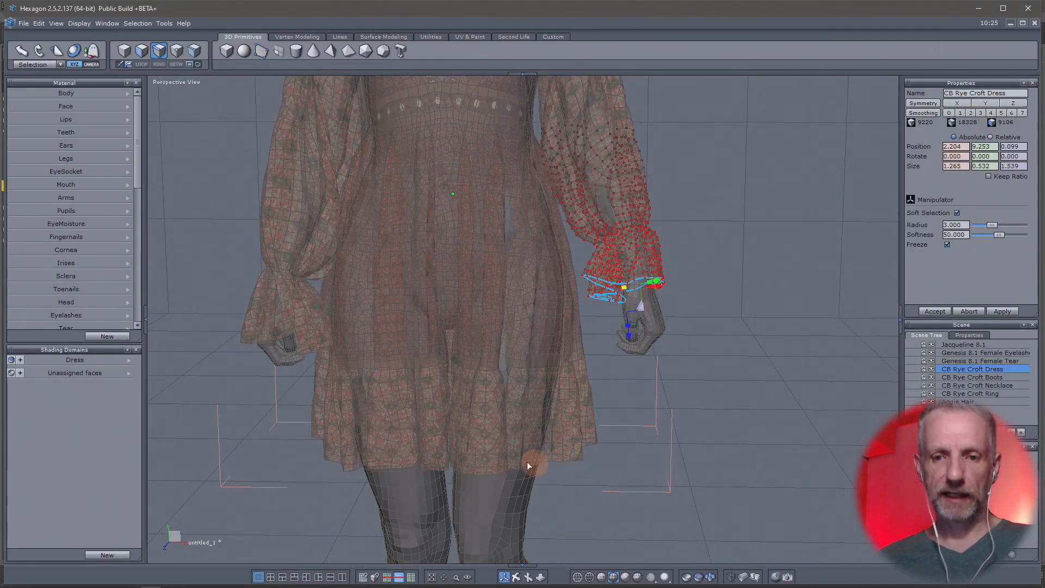
scroll(485, 449, down, 3)
scroll(484, 449, up, 5)
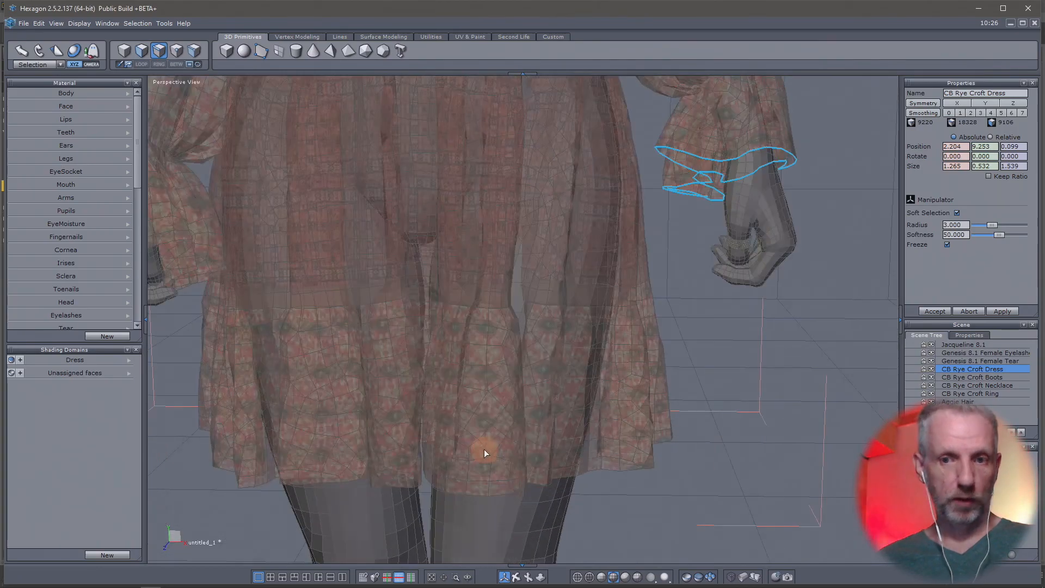
scroll(514, 391, up, 2)
middle_drag(484, 449, 530, 378)
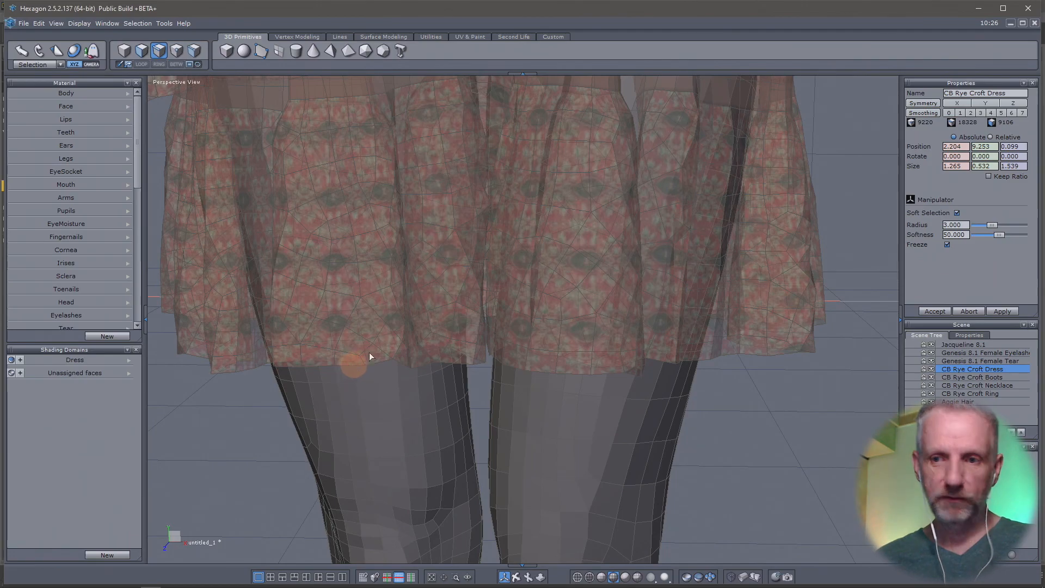
middle_drag(474, 354, 665, 294)
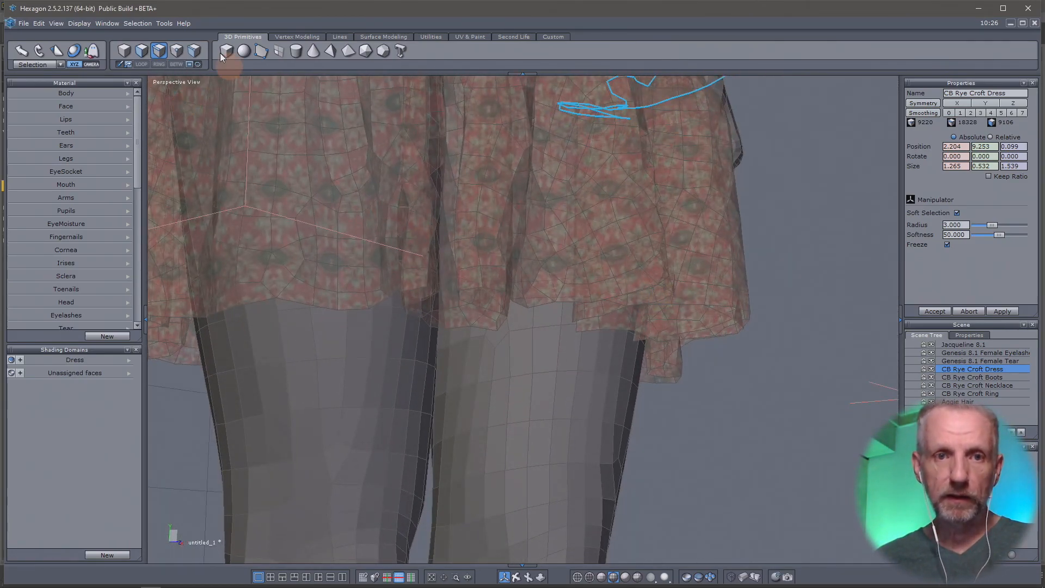
click(160, 53)
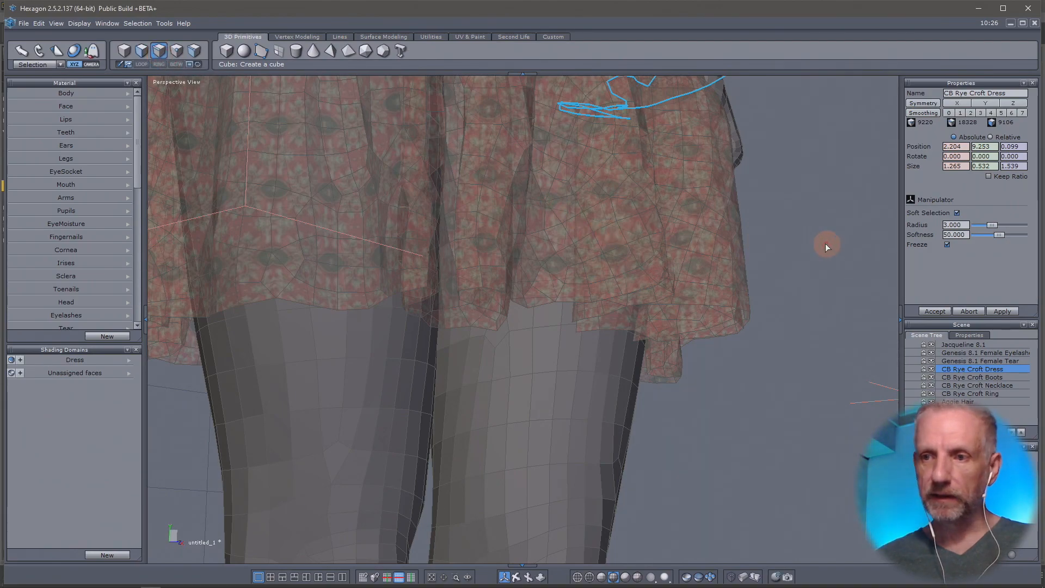
click(957, 213)
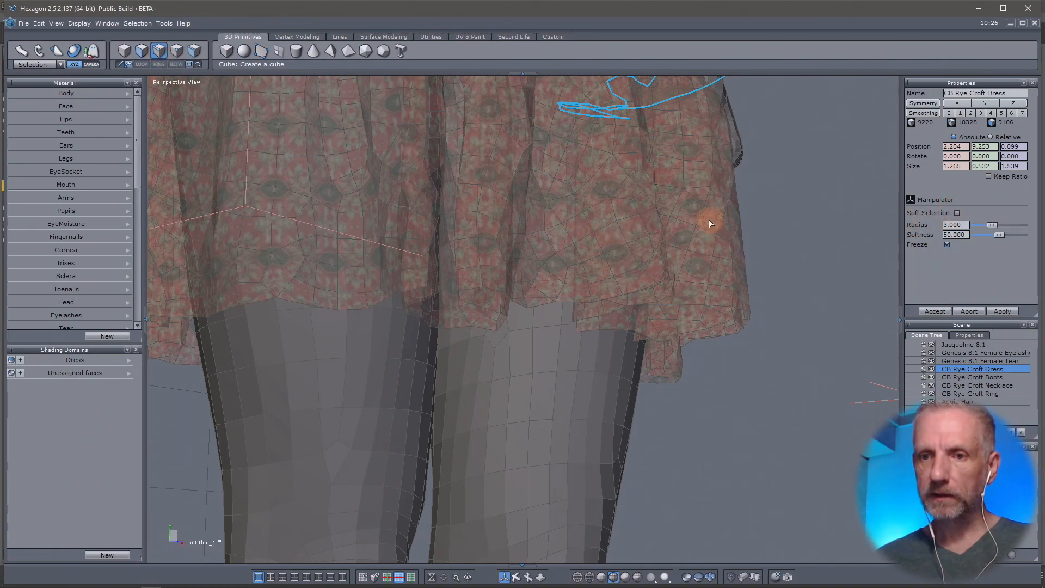
middle_drag(674, 194, 669, 233)
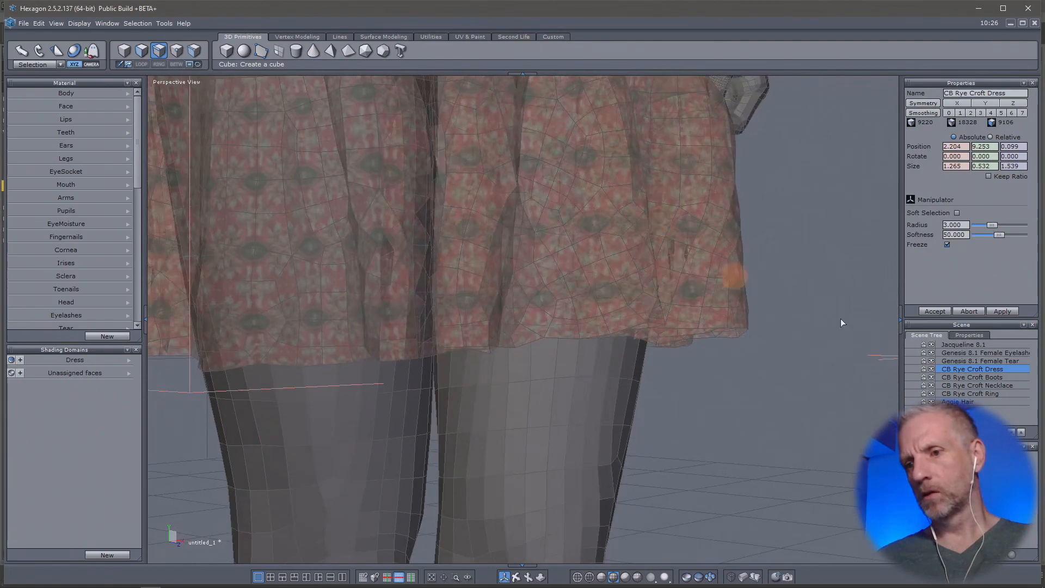
Clear the cuff edge selection by reselecting the CB Rye Croft Dress and examine the skirt hem from other sides
click(968, 375)
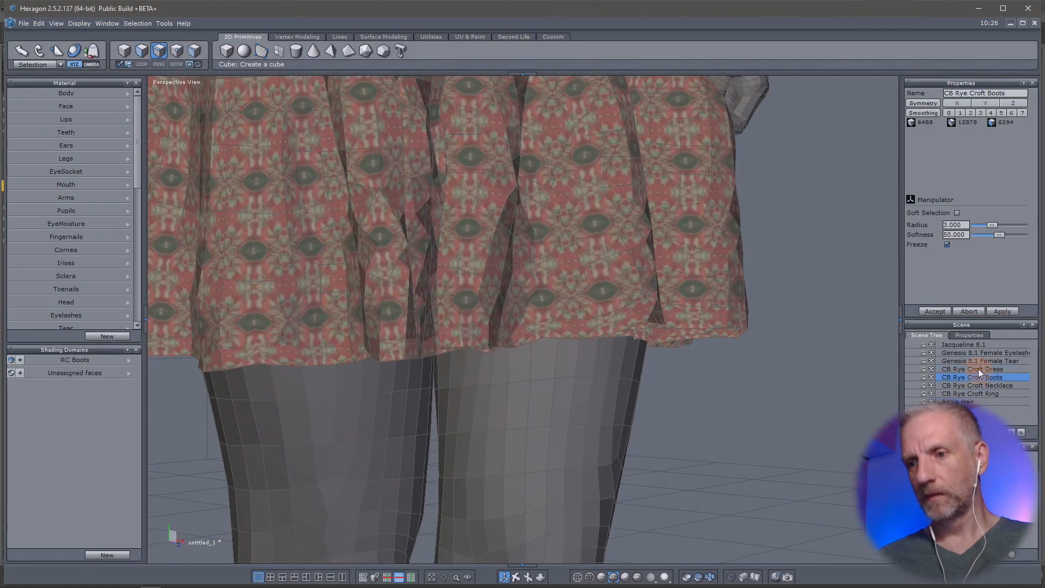
click(971, 369)
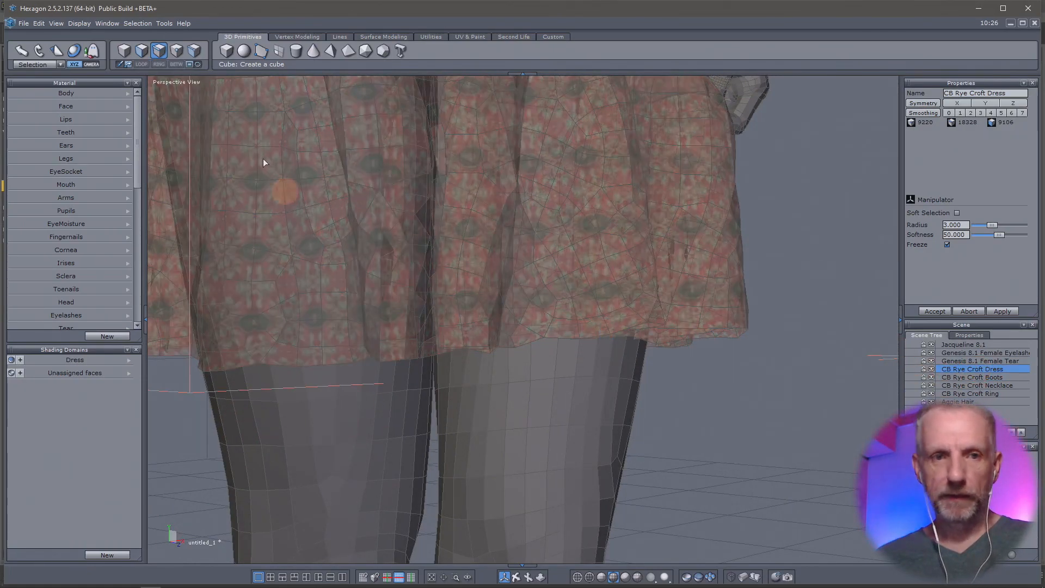
middle_drag(335, 334, 360, 302)
scroll(434, 355, up, 5)
scroll(433, 355, down, 5)
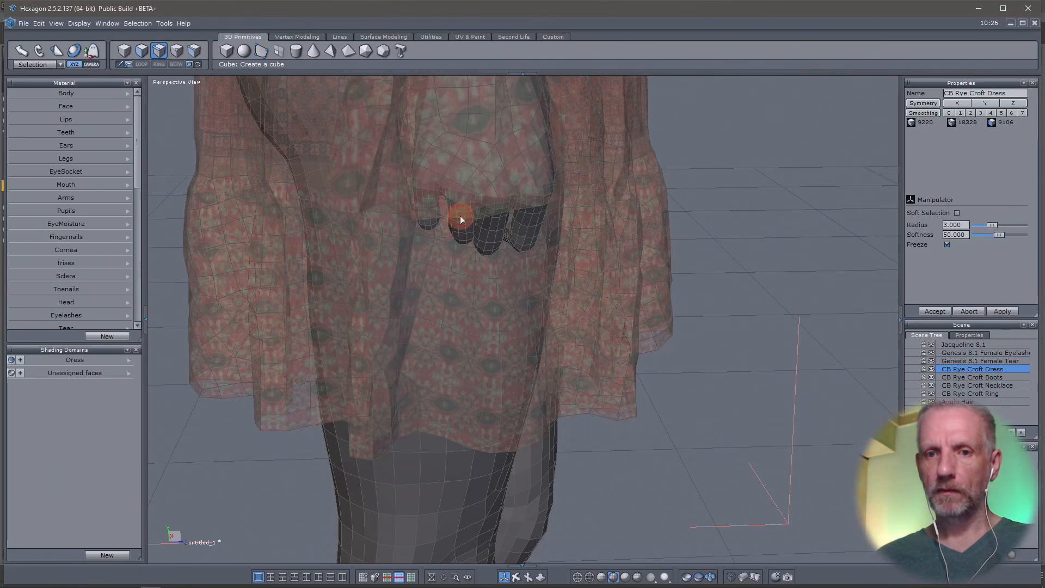
middle_drag(497, 207, 87, 184)
scroll(87, 184, down, 2)
scroll(297, 259, down, 5)
scroll(297, 260, down, 5)
middle_drag(297, 259, 251, 267)
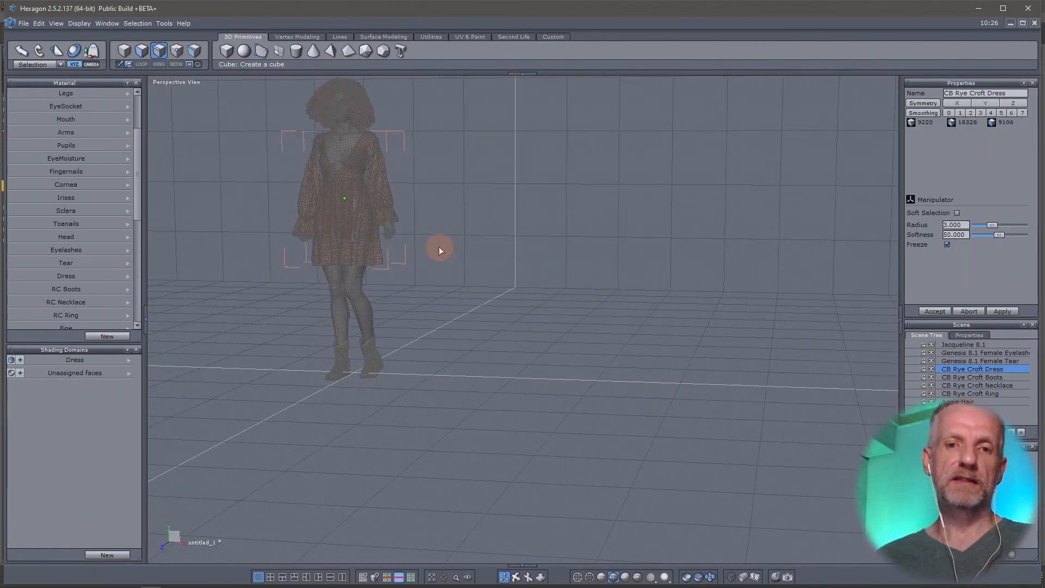
Close Hexagon without sending the changes and send Jacqueline 8.1 from DAZ Studio to a fresh Hexagon session
click(1029, 9)
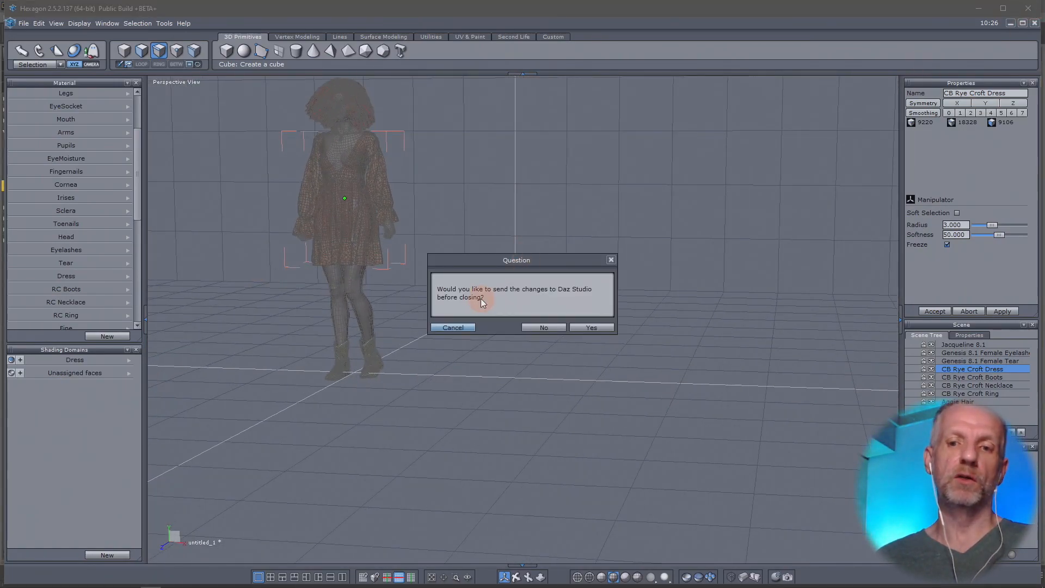
click(539, 327)
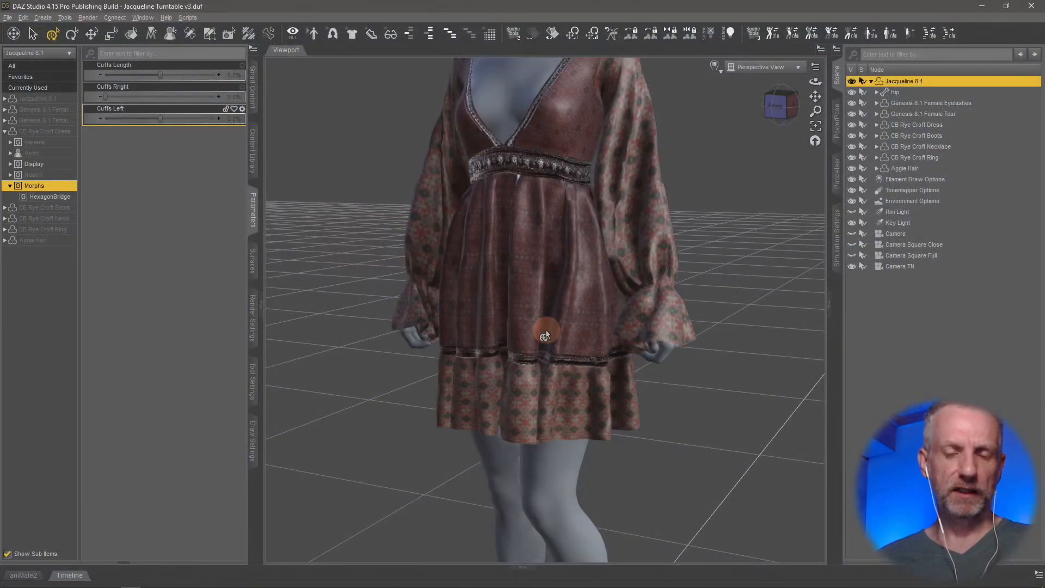
click(7, 18)
click(67, 145)
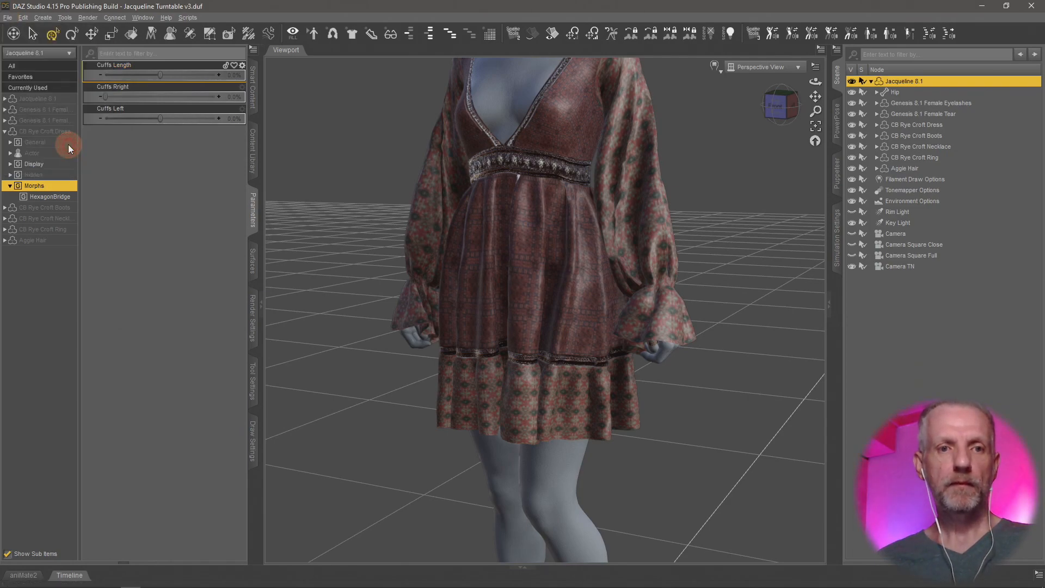
click(481, 470)
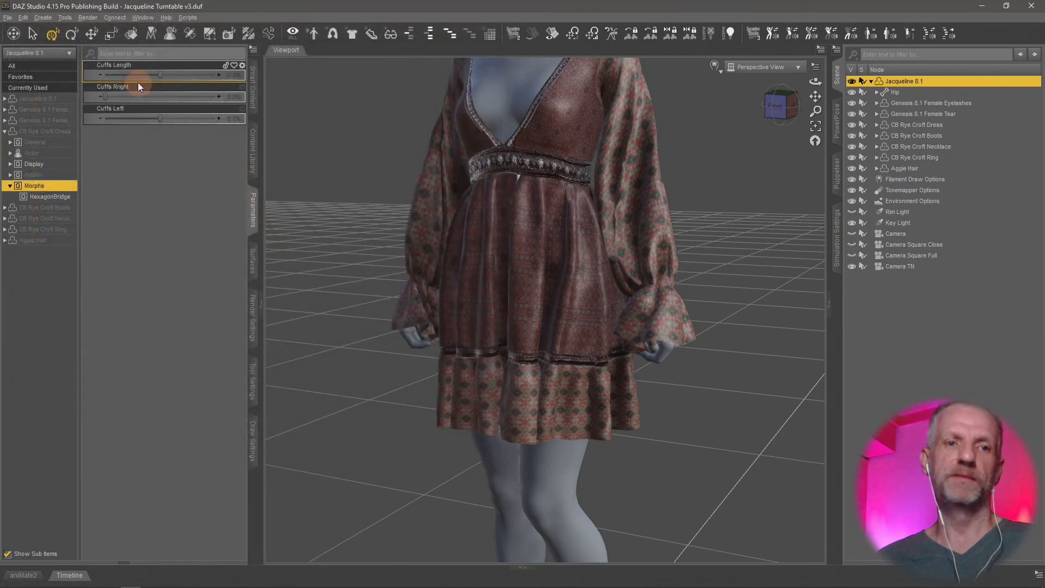
click(8, 18)
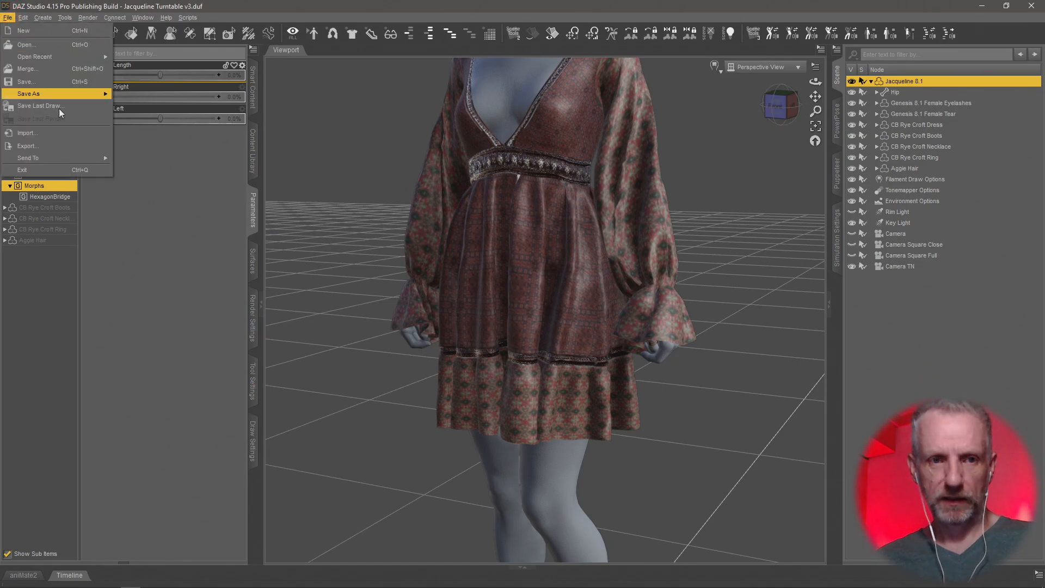
mouse_move(85, 159)
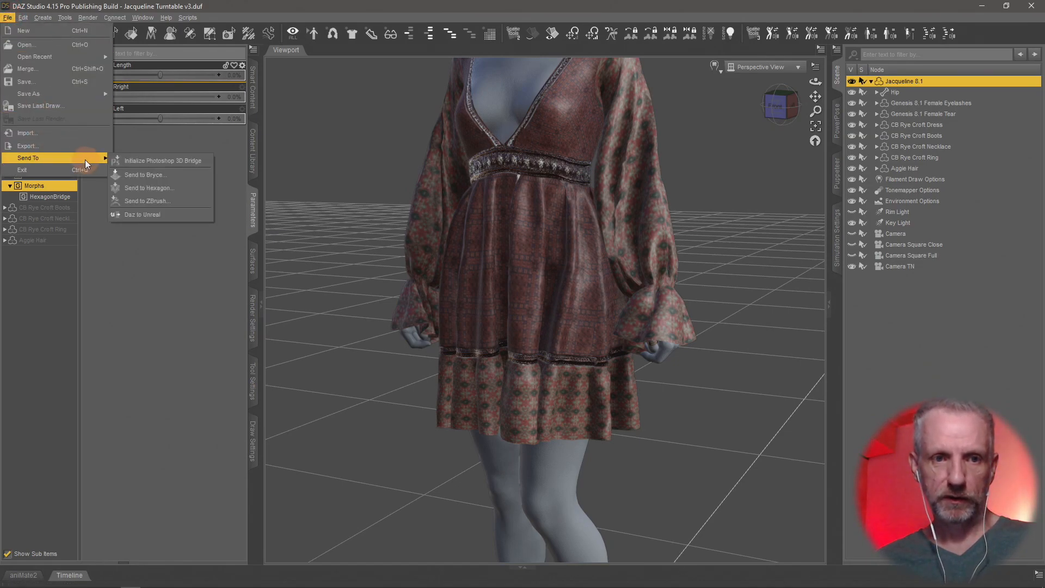
click(152, 191)
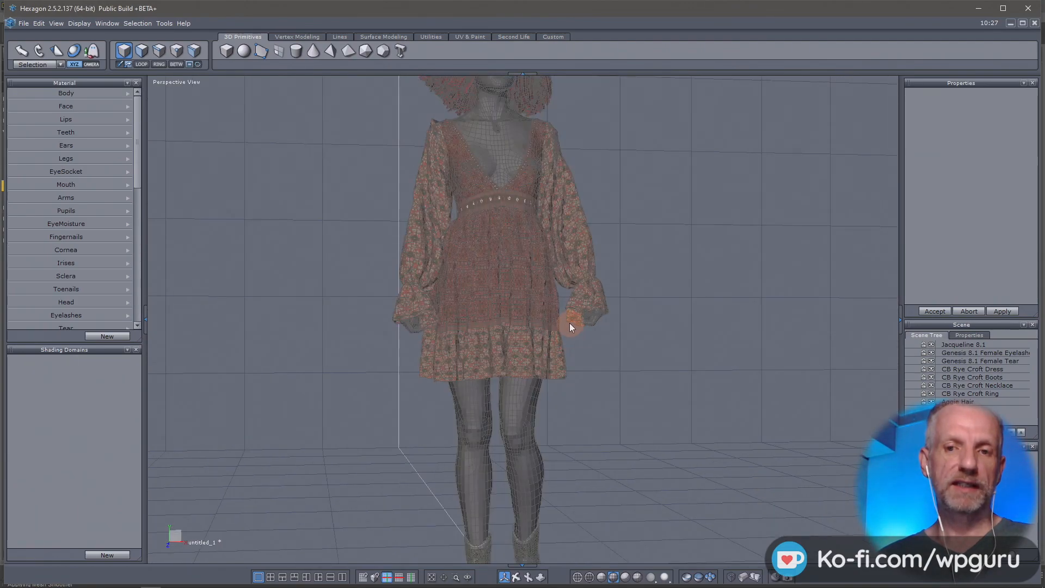
middle_drag(570, 324, 584, 383)
scroll(584, 383, up, 3)
scroll(579, 383, down, 4)
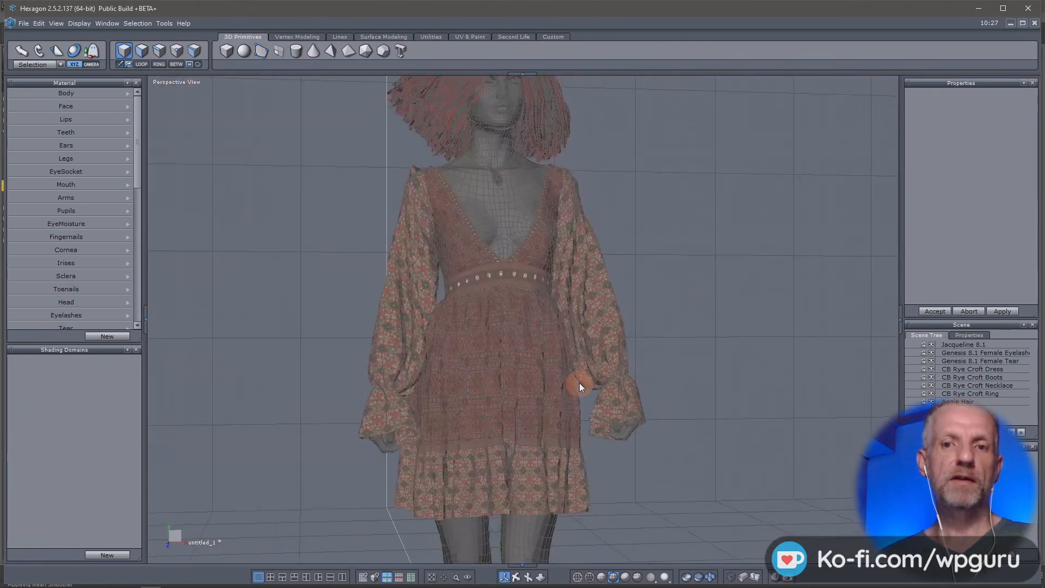
scroll(579, 384, up, 1)
scroll(579, 383, up, 3)
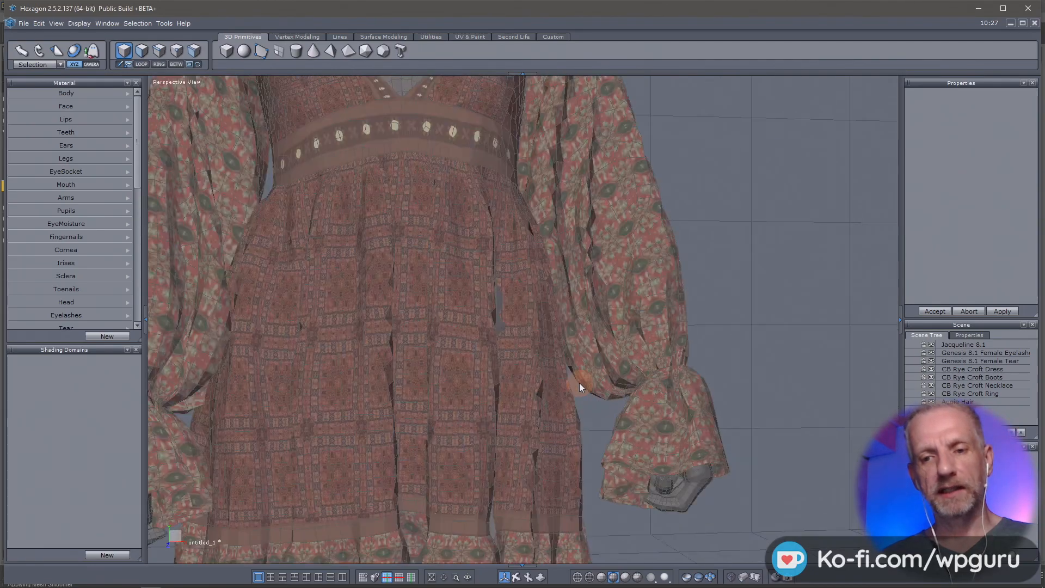
Switch the model display to smoothed shading with mesh lines and examine the skirt hem
middle_drag(580, 383, 638, 217)
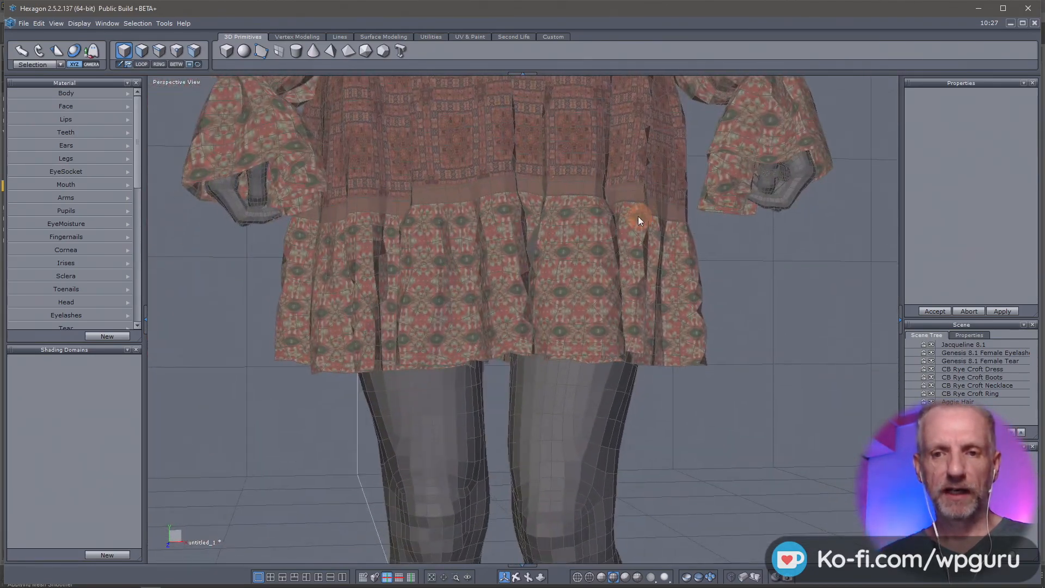
scroll(638, 216, up, 2)
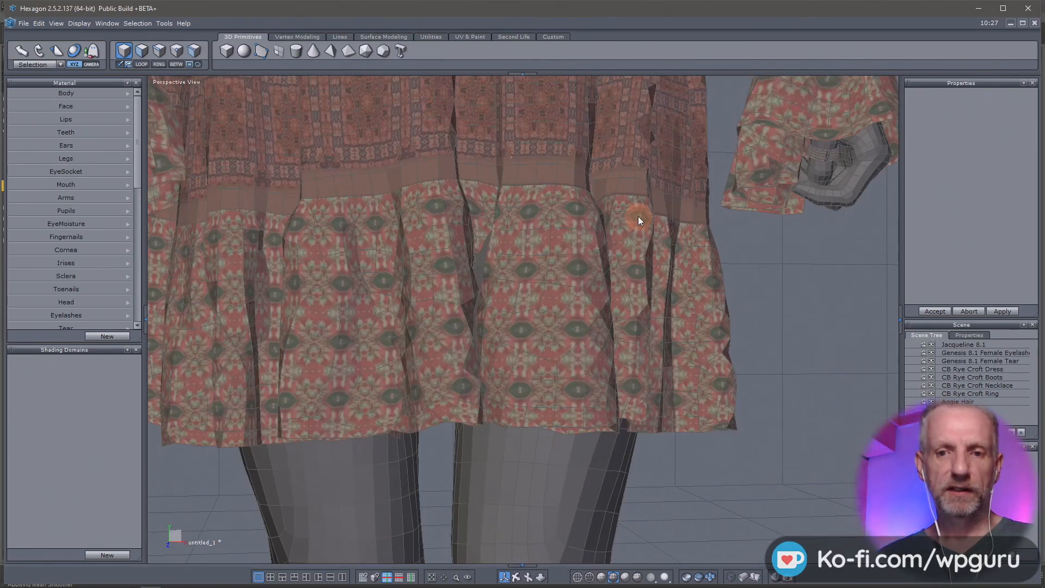
click(638, 578)
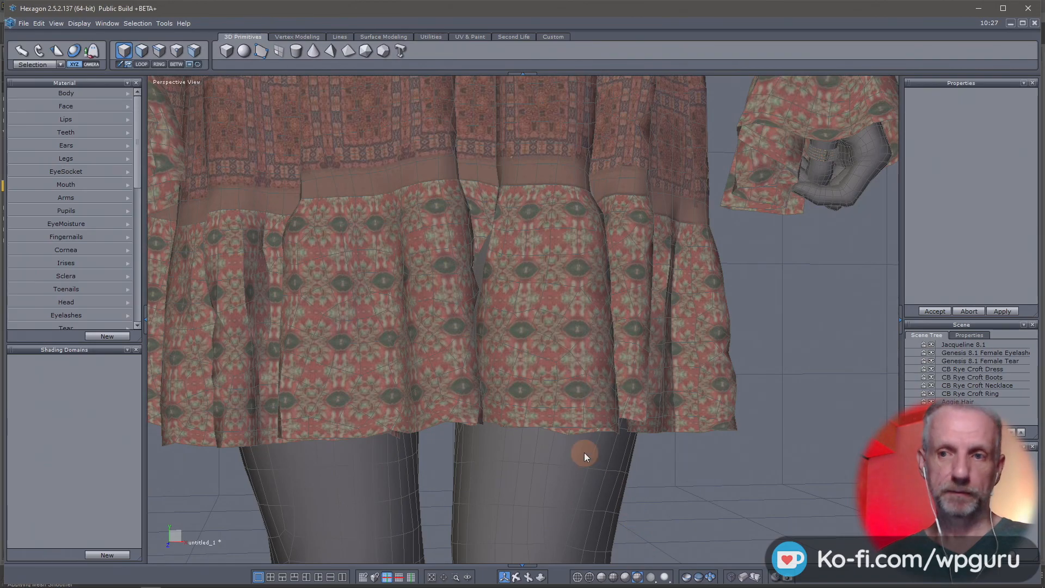
middle_drag(615, 445, 711, 417)
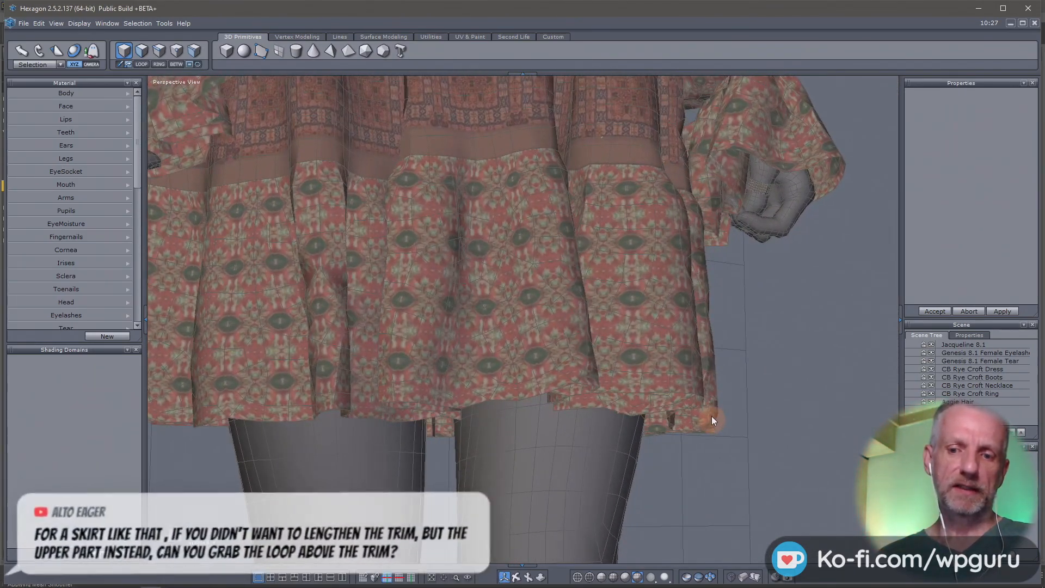
Try the orange light map and two other light maps on the model
click(653, 578)
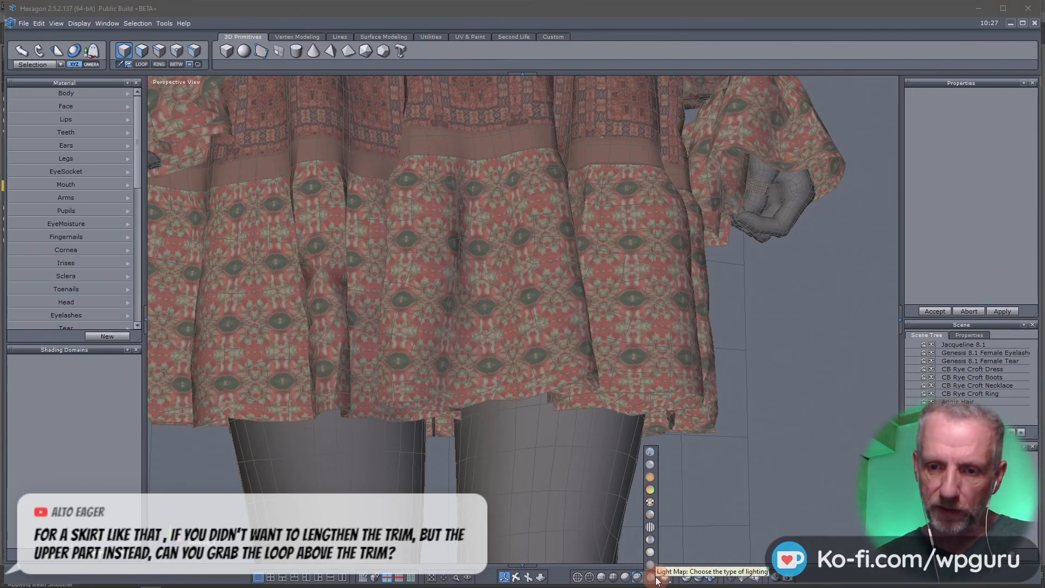
click(651, 477)
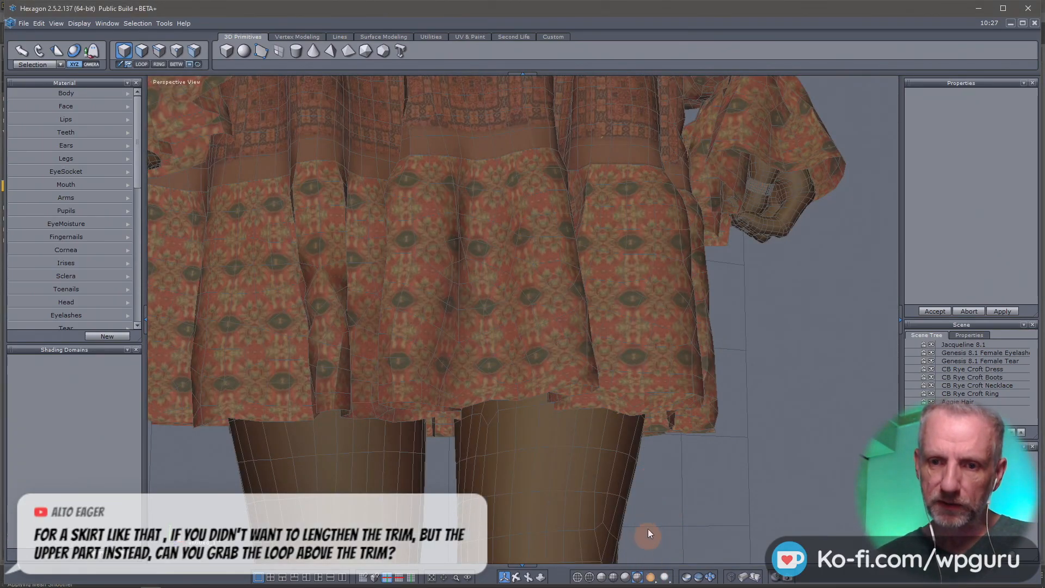
middle_drag(609, 460, 711, 459)
scroll(701, 462, down, 10)
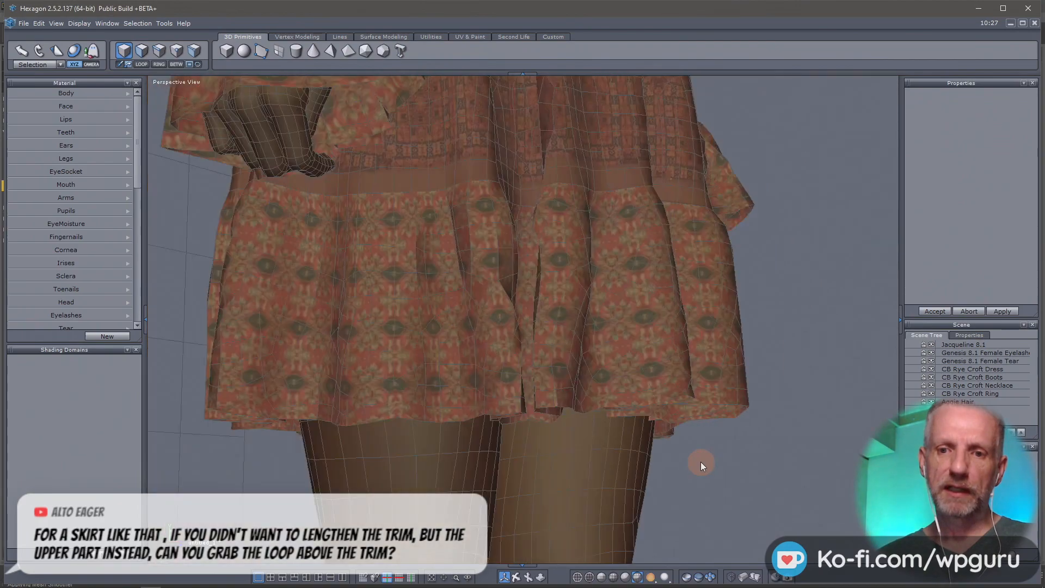
scroll(700, 461, up, 2)
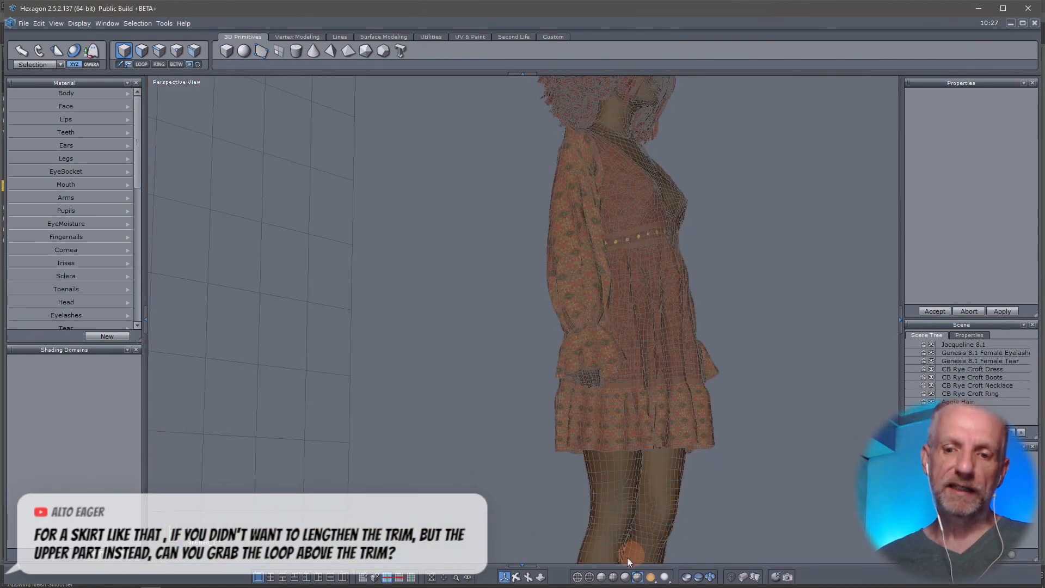
click(643, 574)
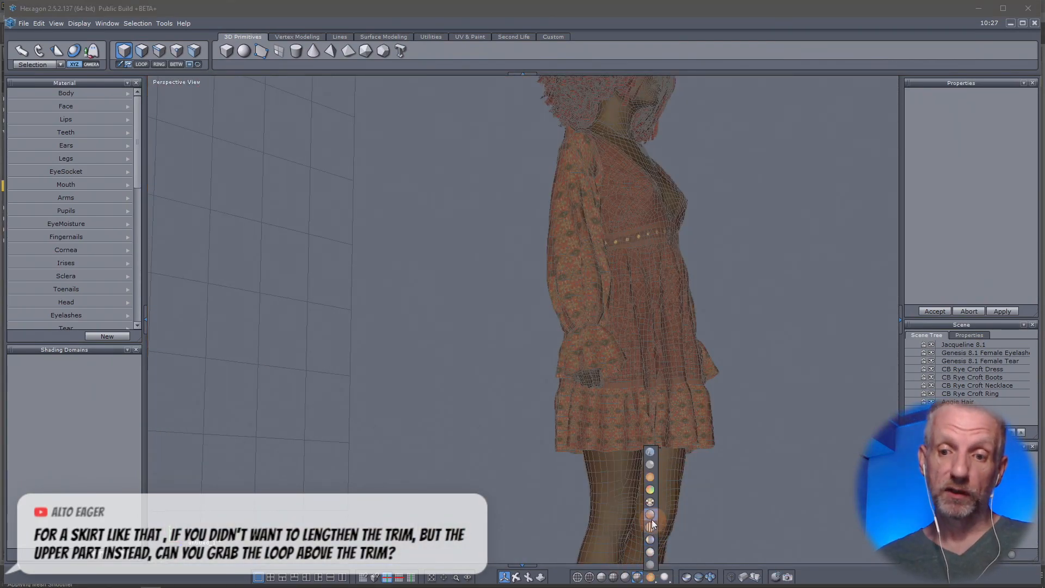
click(650, 520)
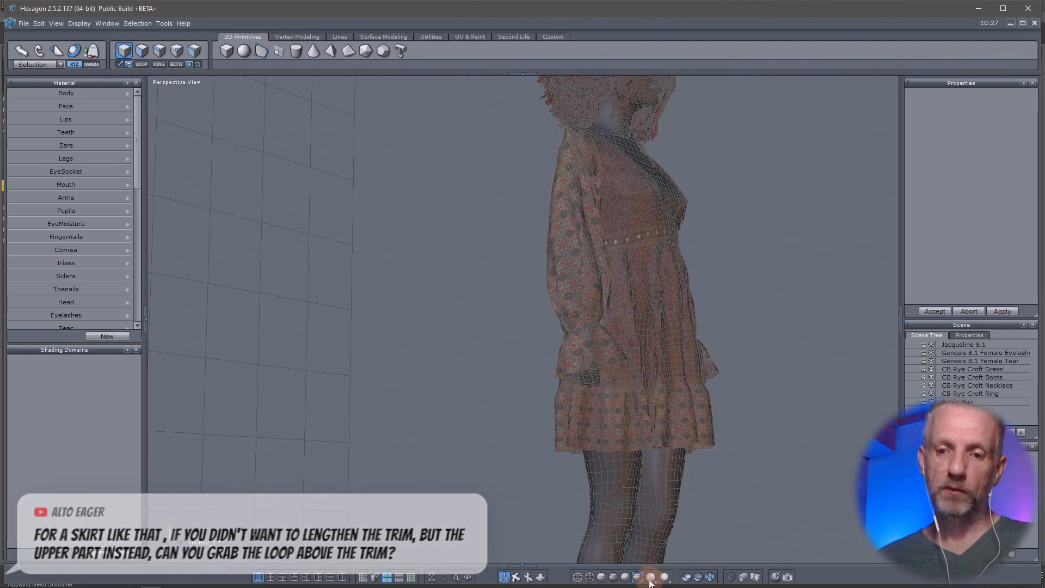
click(650, 576)
click(651, 540)
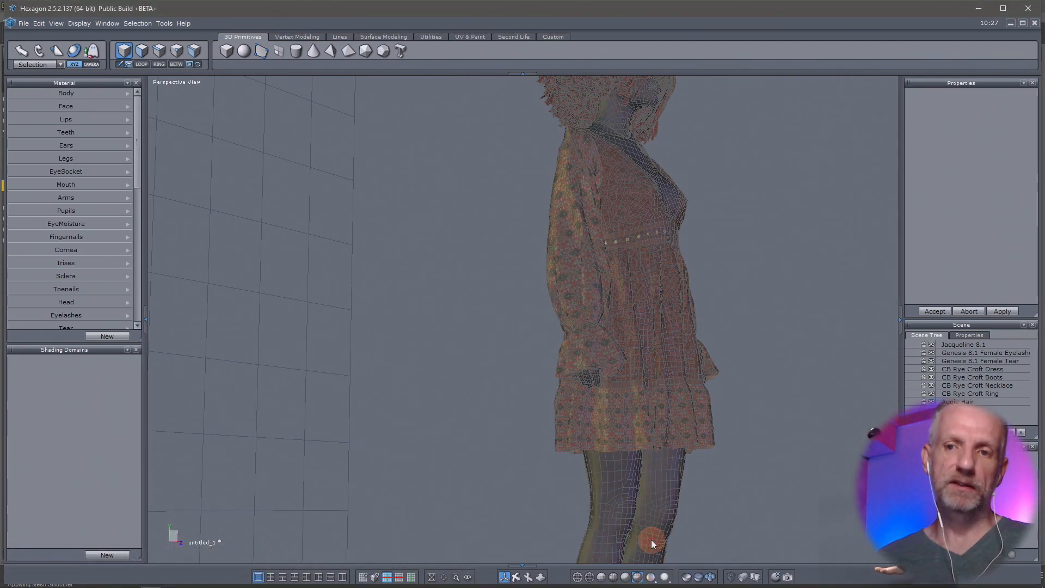
Try the alternative shadow type on the model and restore the previous one
click(665, 577)
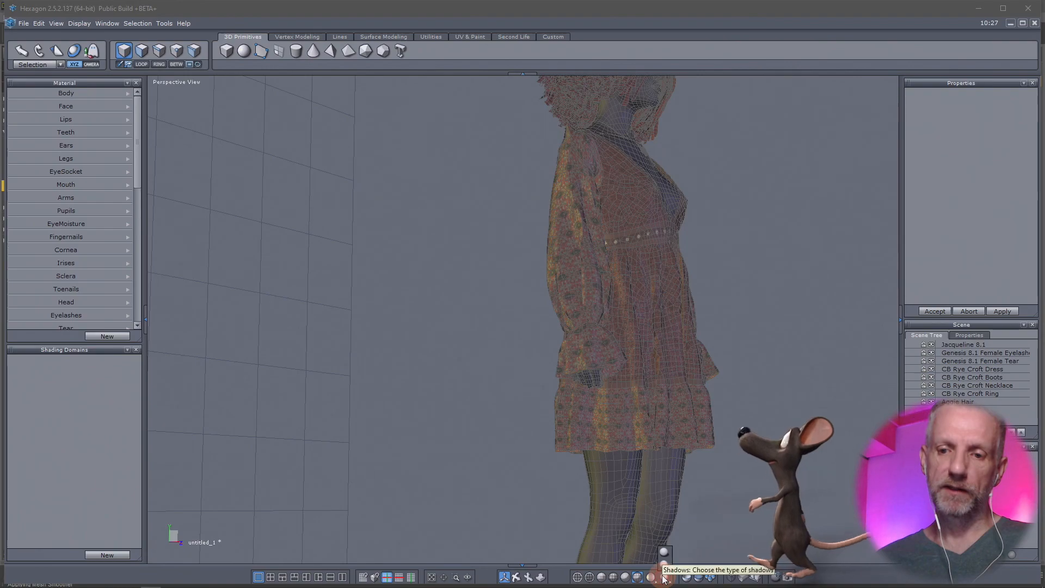
click(669, 551)
right_drag(754, 414, 665, 473)
click(665, 576)
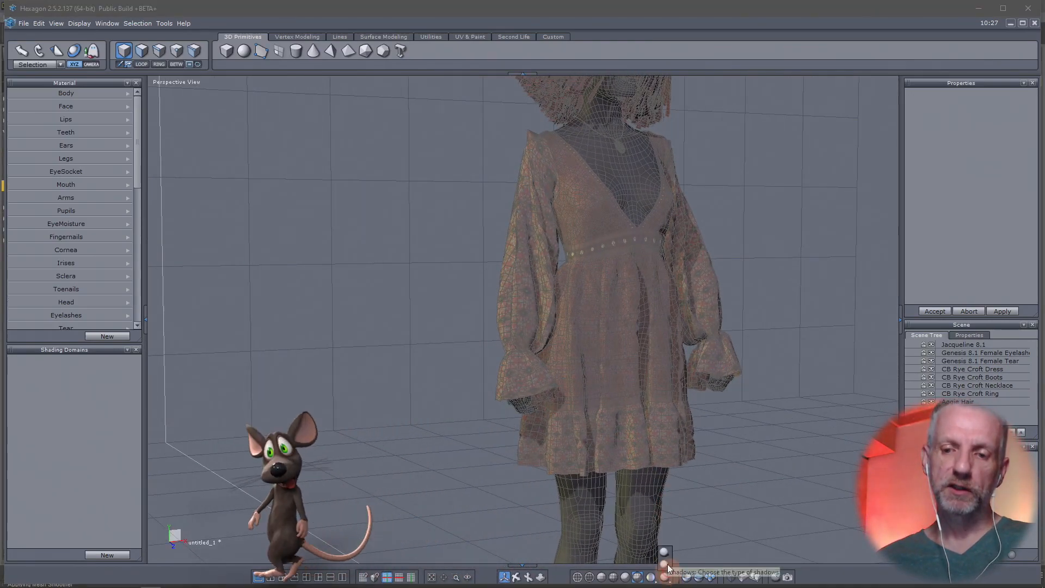
click(665, 566)
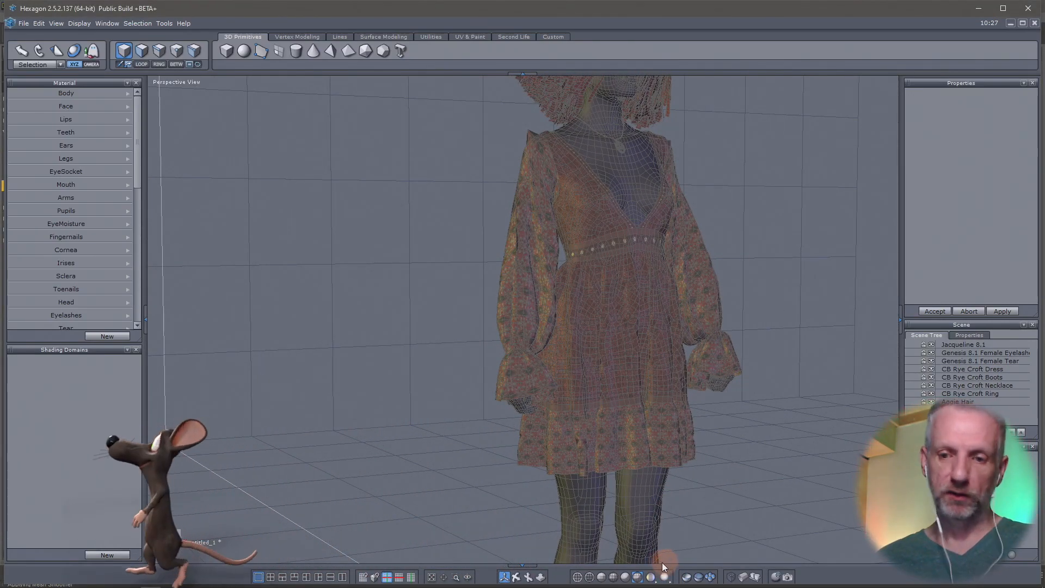
Display the model smoothly shaded without mesh lines and apply a light map with warm and cool tones
click(625, 576)
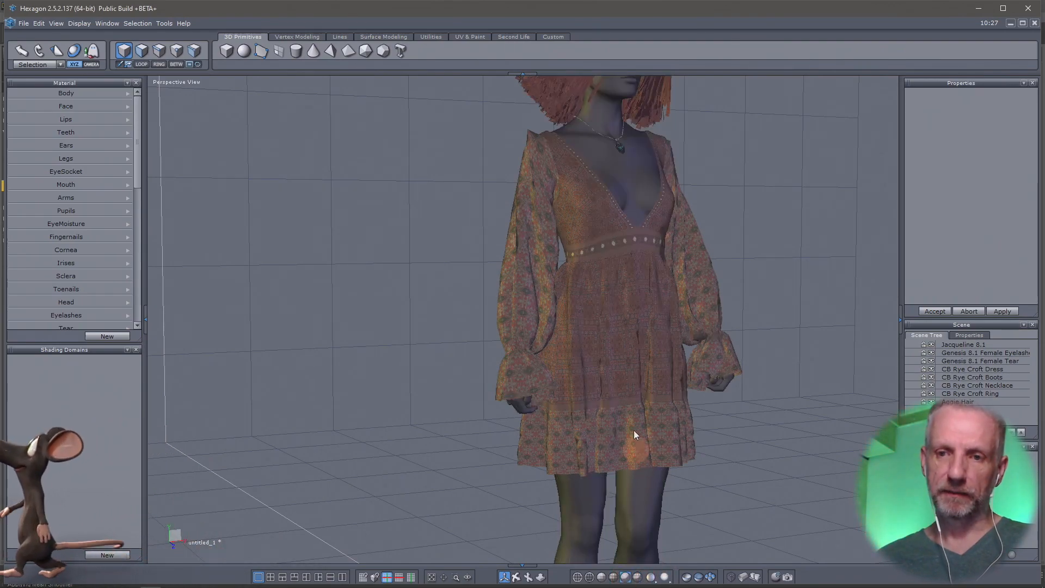
click(651, 577)
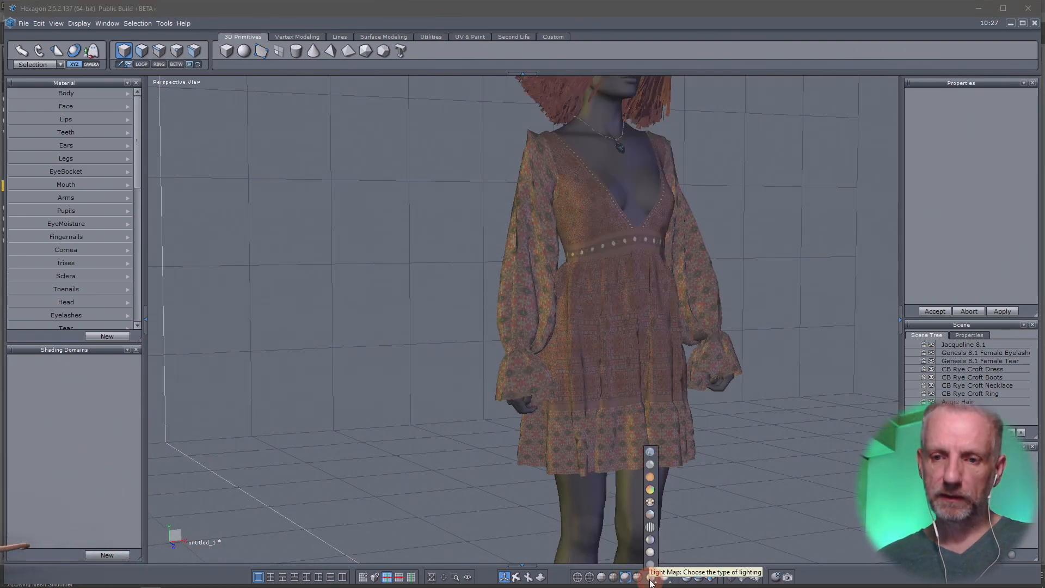
click(654, 465)
right_drag(635, 450, 580, 428)
click(652, 578)
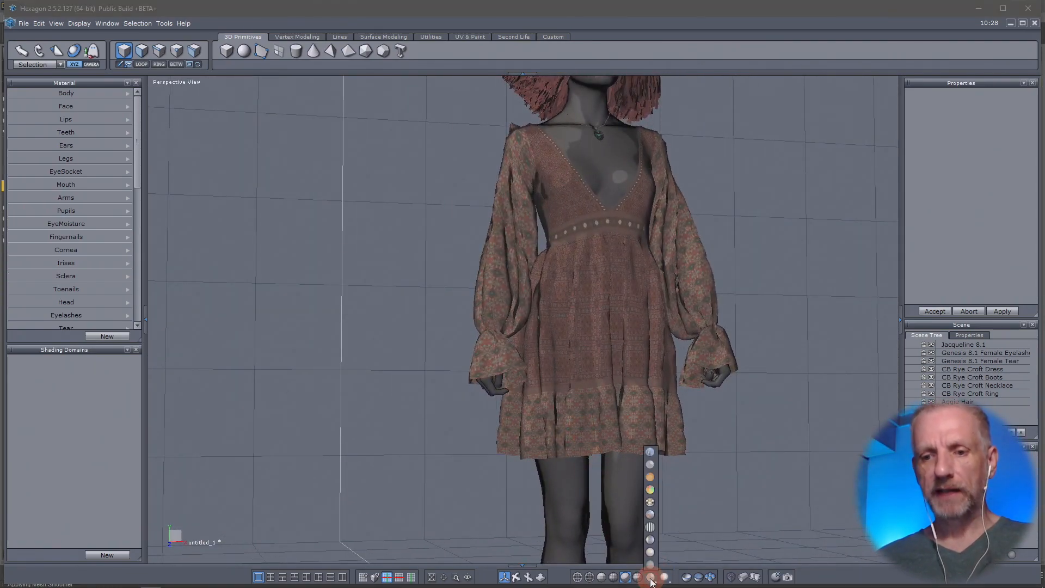
click(657, 513)
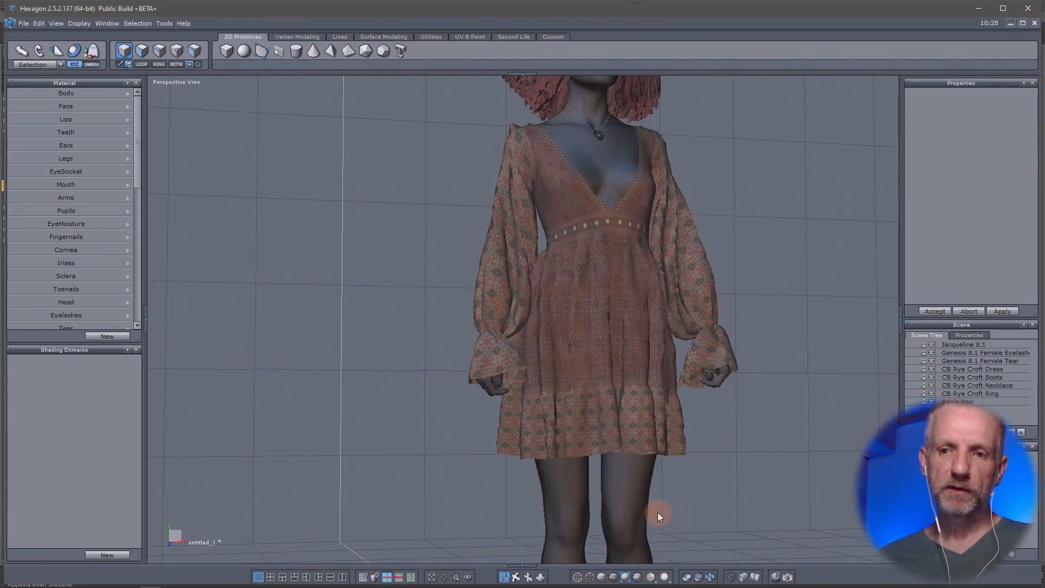
Select the CB Rye Croft Dress and loop-select the edges along the bottom of its skirt hem
scroll(619, 439, up, 4)
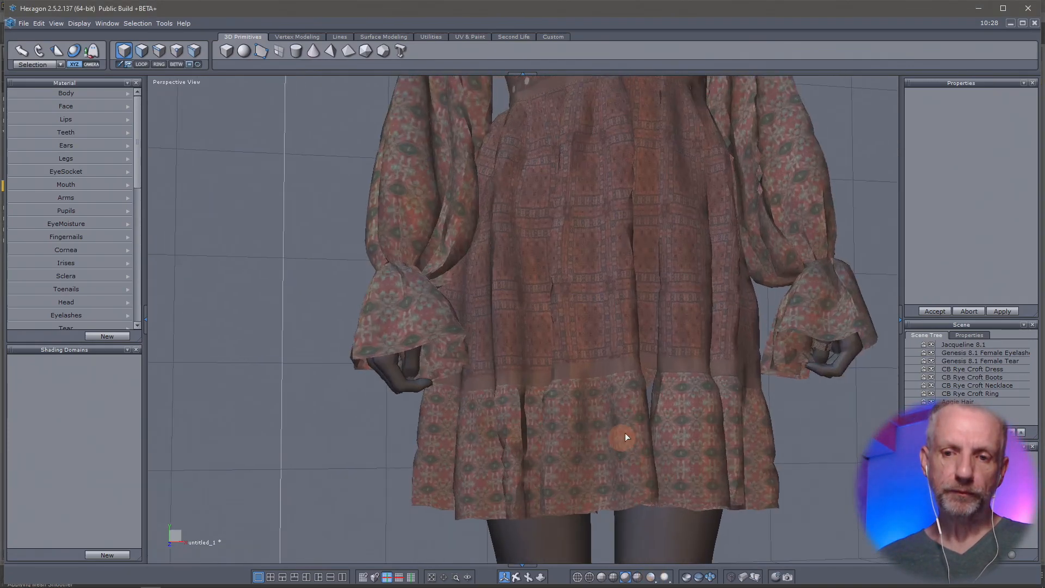
scroll(626, 450, up, 4)
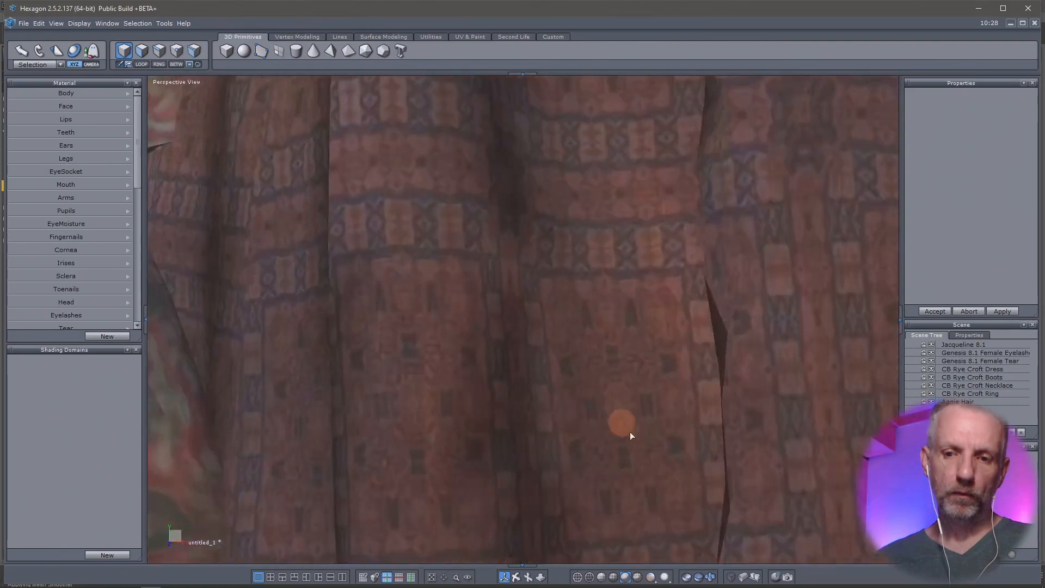
scroll(625, 436, down, 3)
scroll(624, 459, up, 3)
middle_drag(624, 459, 612, 305)
scroll(612, 304, down, 2)
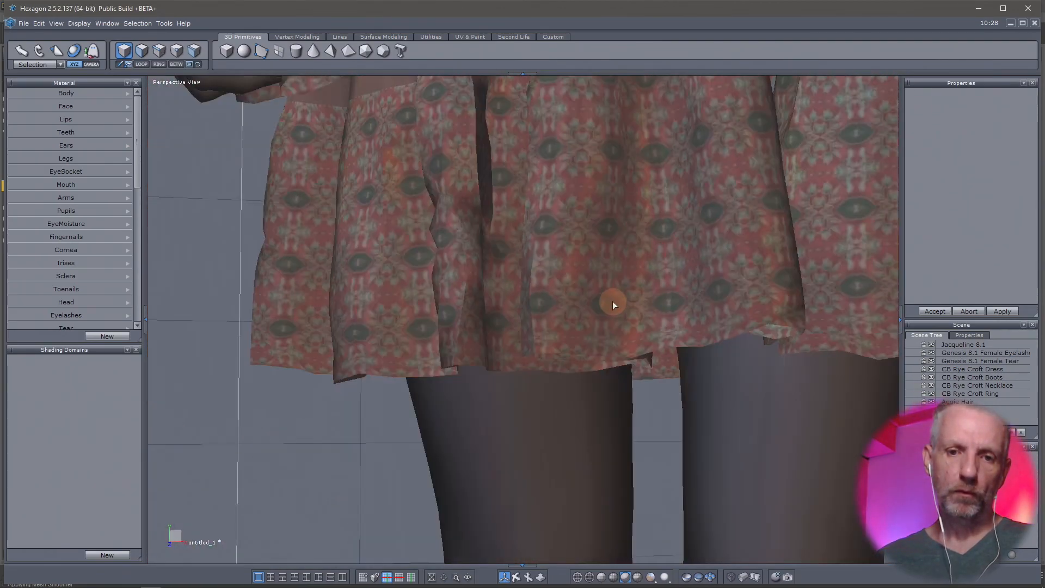
click(985, 370)
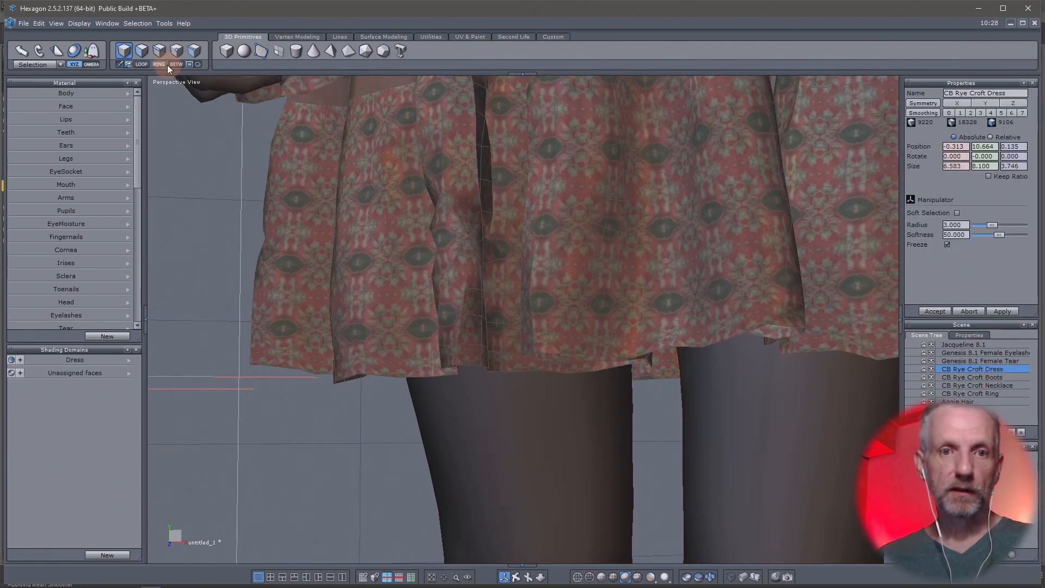
click(158, 51)
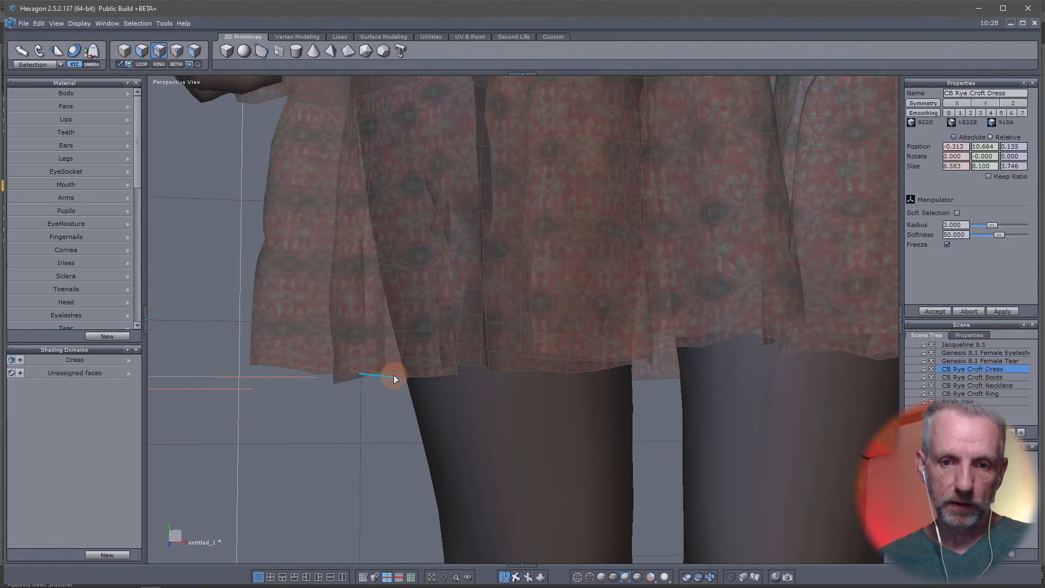
click(289, 370)
middle_drag(335, 391, 455, 453)
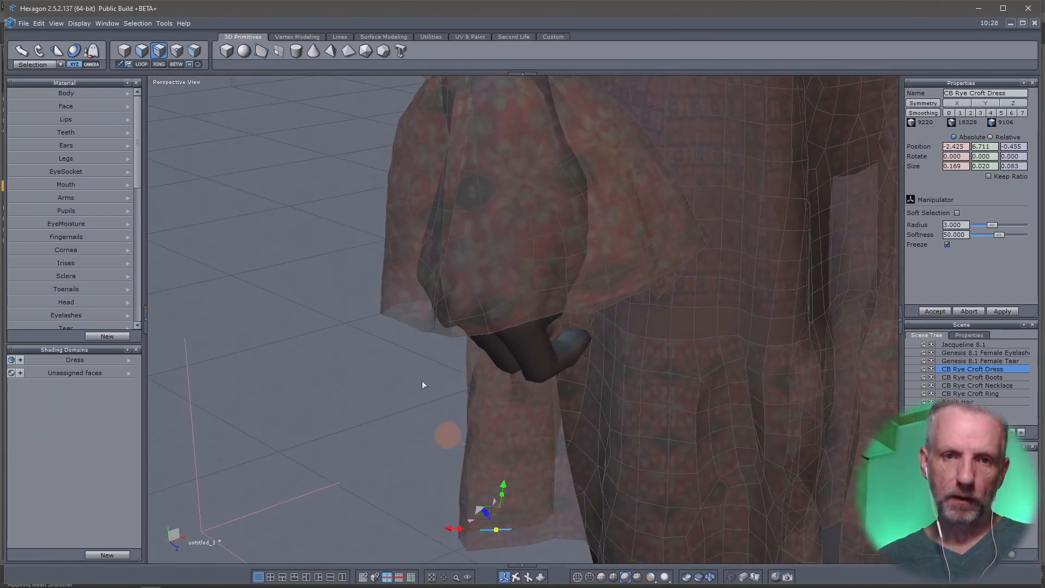
click(141, 63)
Lengthen the skirt with soft selection at radius 3.000, lowering the hem loop to a Y position of about 4.57
middle_drag(380, 250, 210, 229)
scroll(324, 229, up, 5)
scroll(310, 228, down, 9)
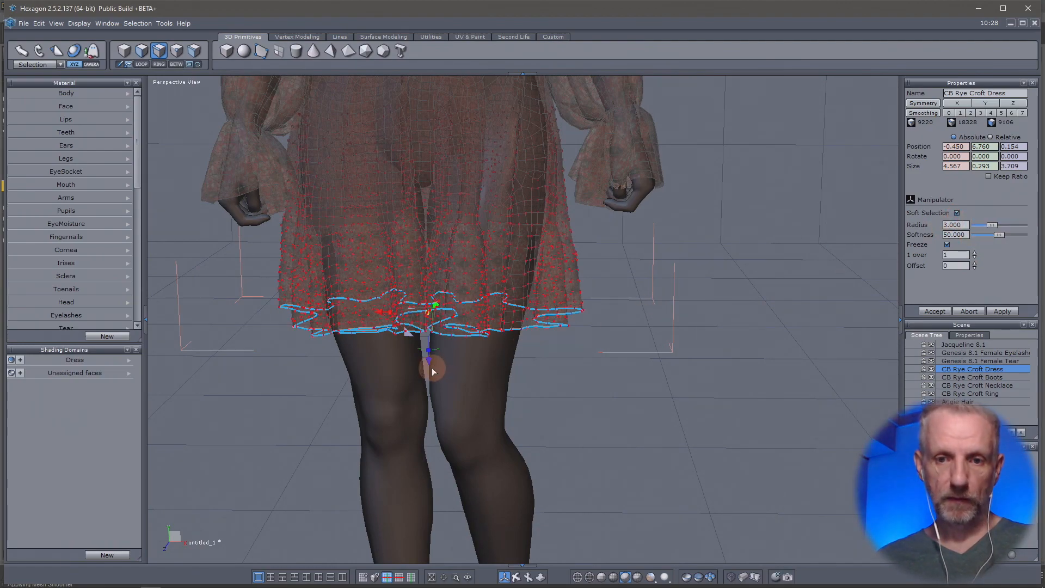
drag(429, 368, 442, 518)
Widen the hem loop to about 5.61 by 4.56 and shift it to a Z position of about 0.06
right_drag(572, 476, 522, 464)
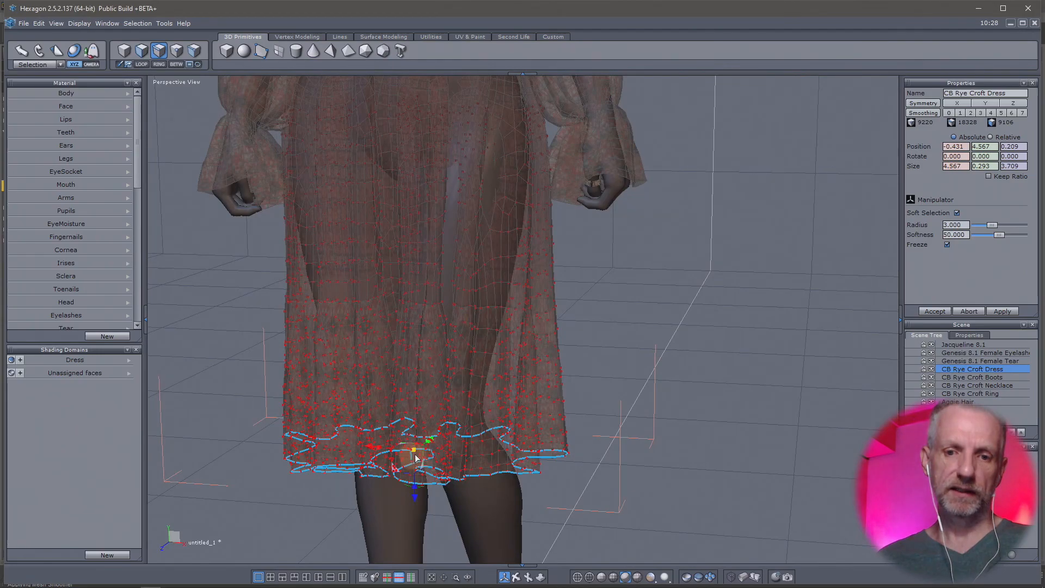
drag(416, 452, 449, 460)
right_drag(448, 461, 697, 462)
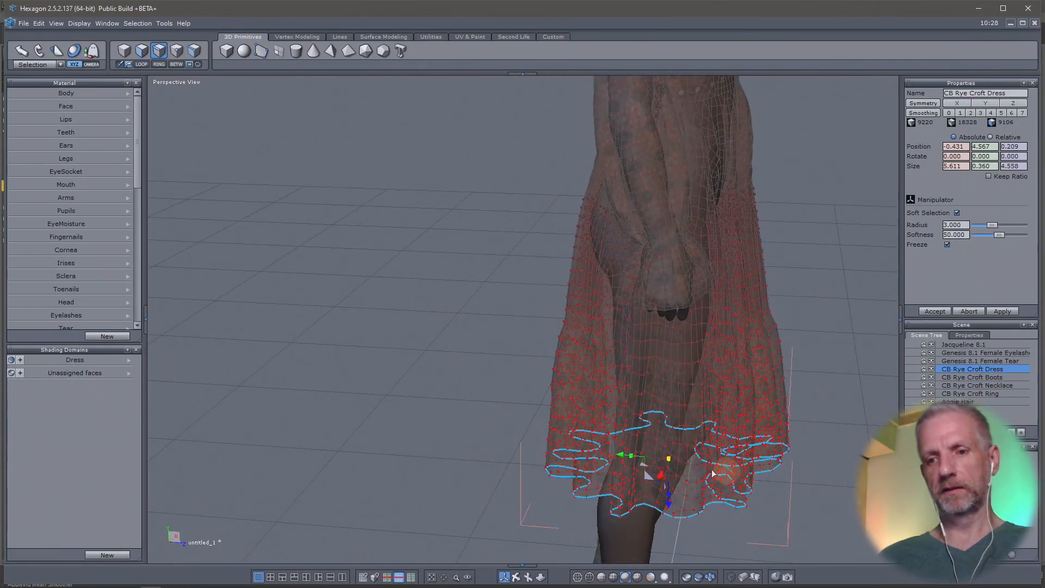
drag(620, 456, 612, 456)
right_drag(682, 451, 443, 427)
scroll(371, 410, down, 5)
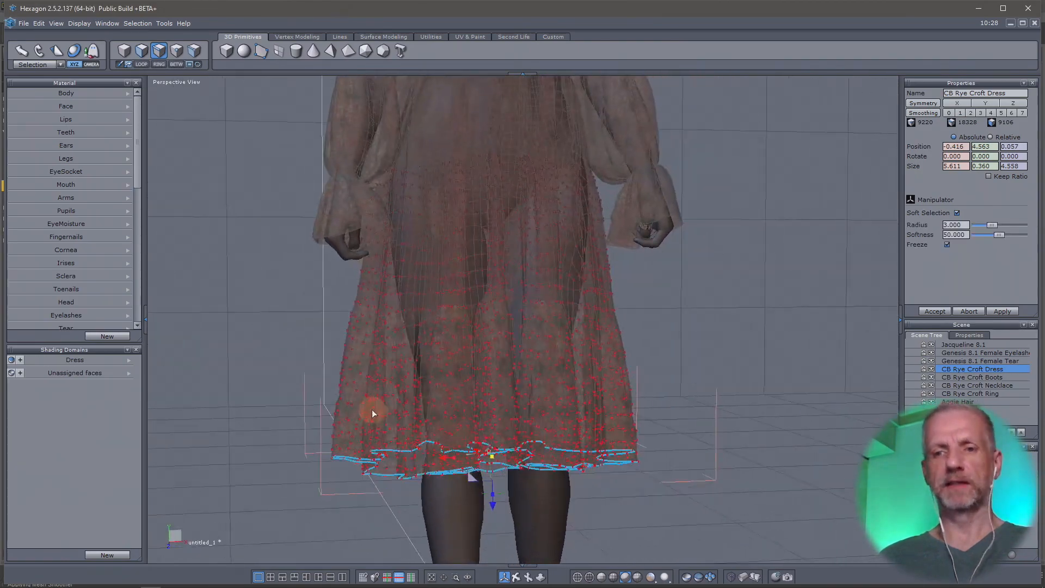
right_drag(381, 383, 371, 360)
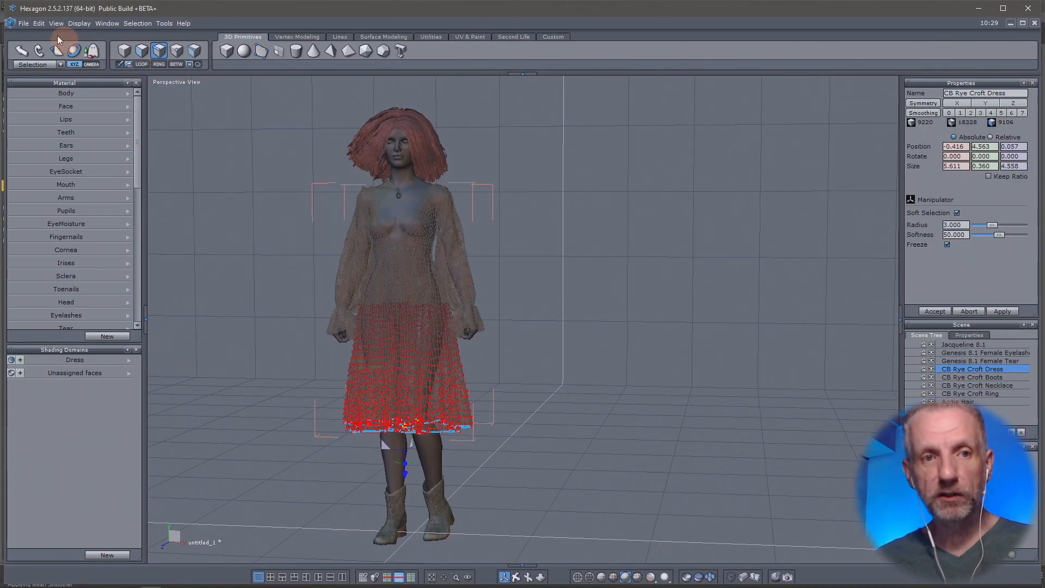
Send the reshaped dress from Hexagon back to DAZ Studio and switch to DAZ Studio
click(24, 22)
click(74, 154)
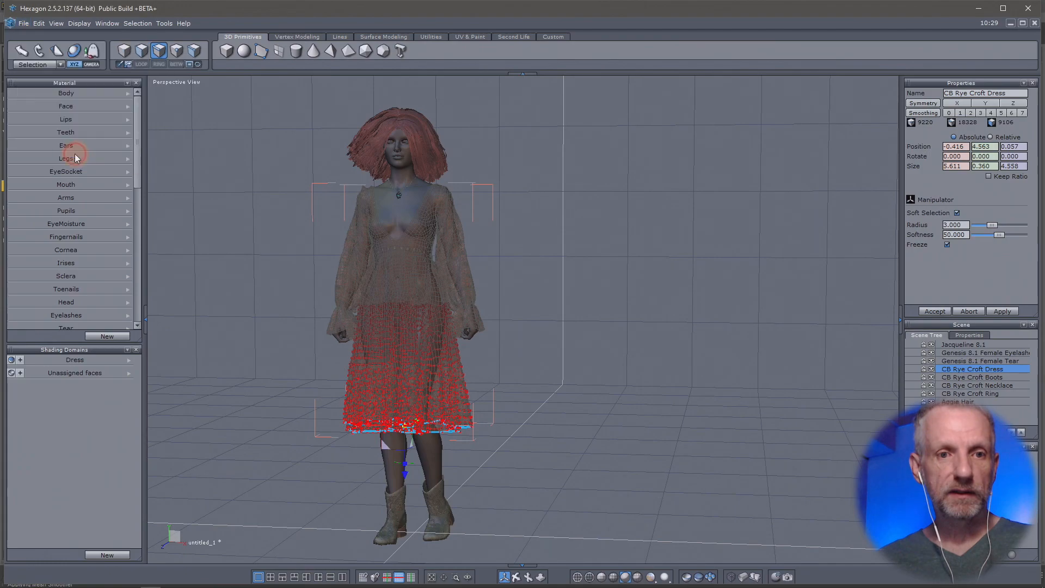
key(alt+Tab)
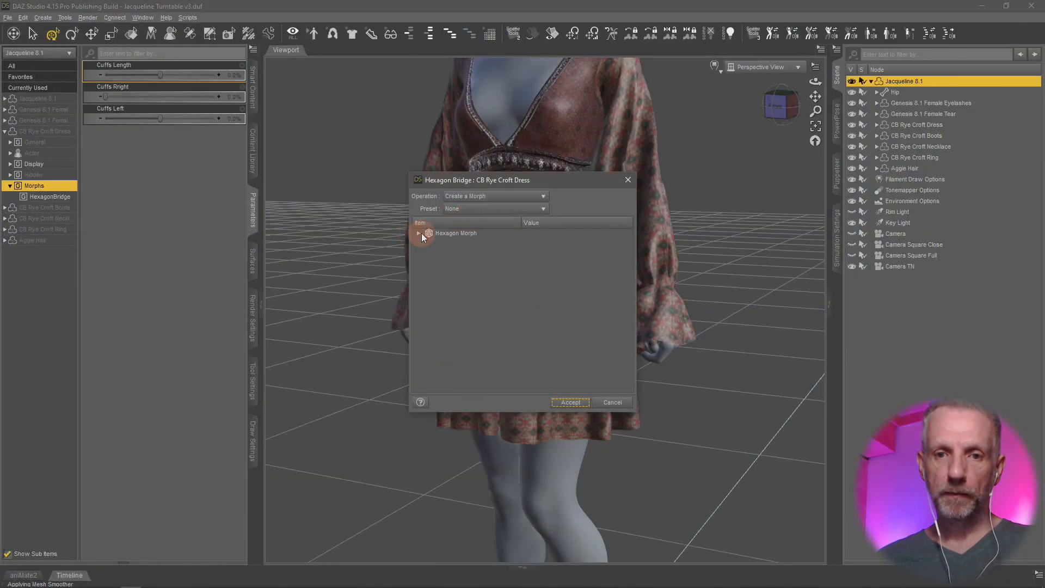
Name the incoming Hexagon morph for the CB Rye Croft Dress "Skirt Length"
click(418, 233)
click(495, 233)
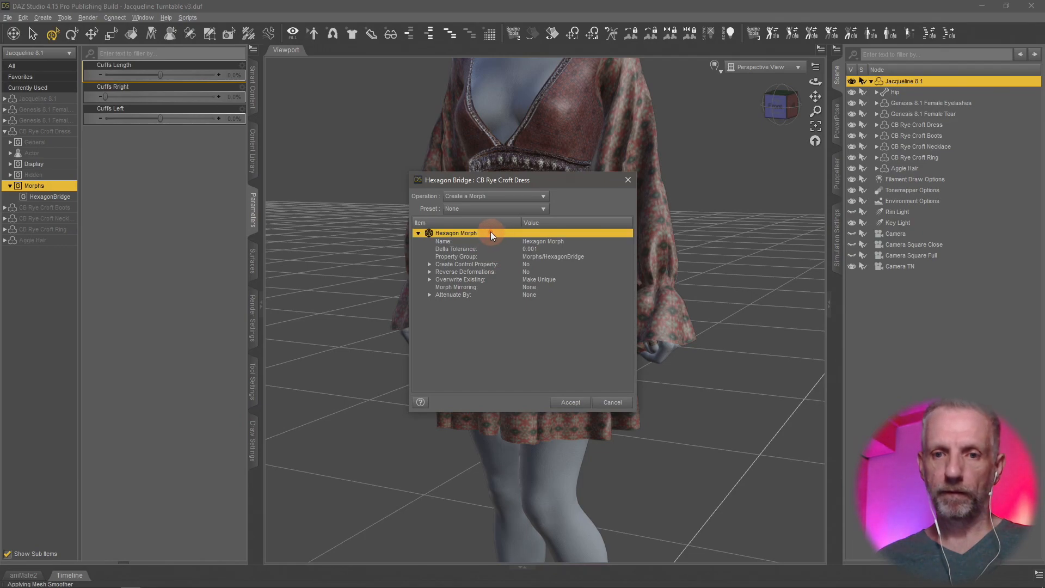
click(559, 242)
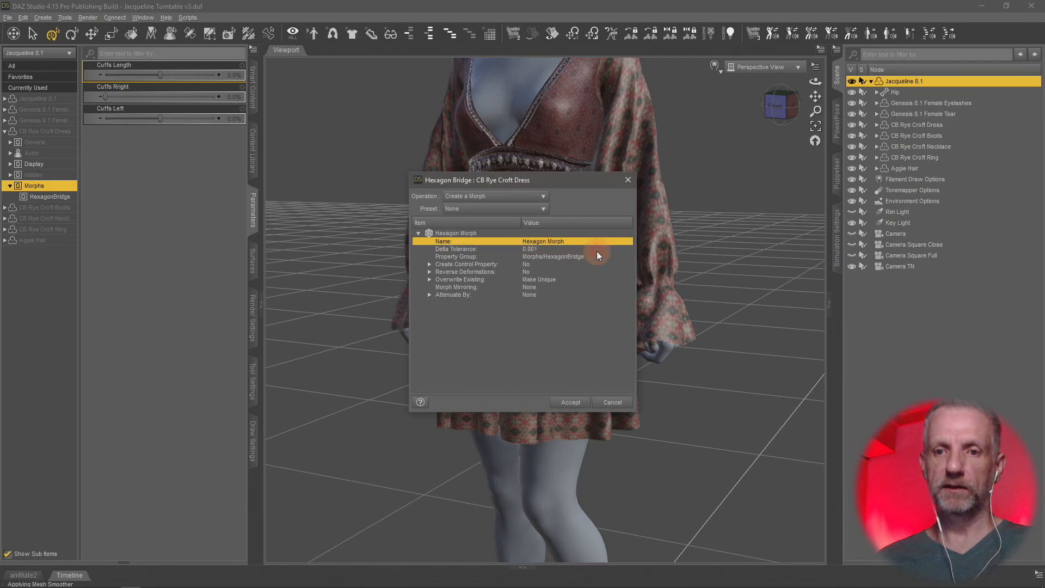
text(Sk)
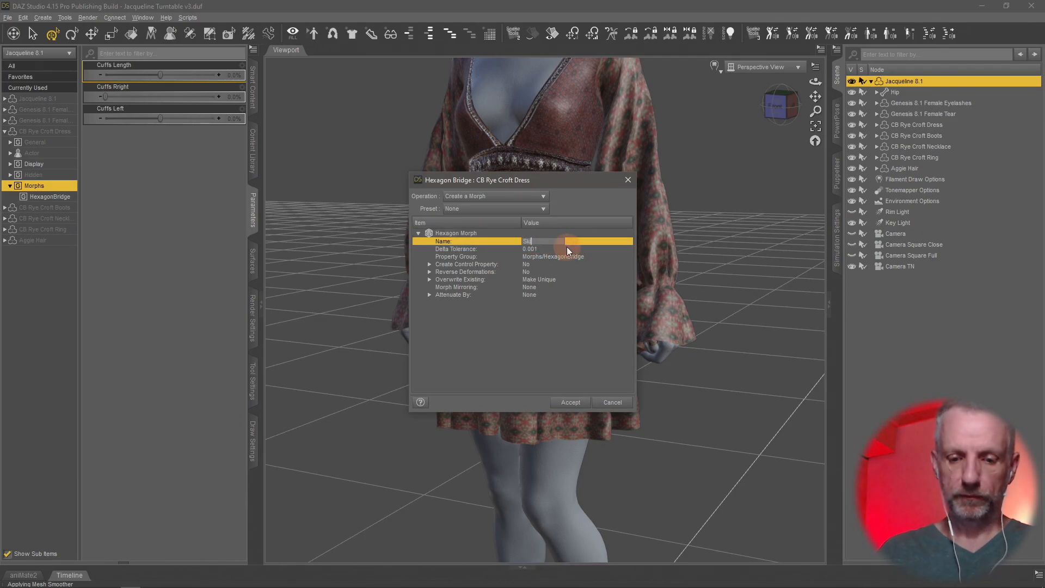
text(irt Length)
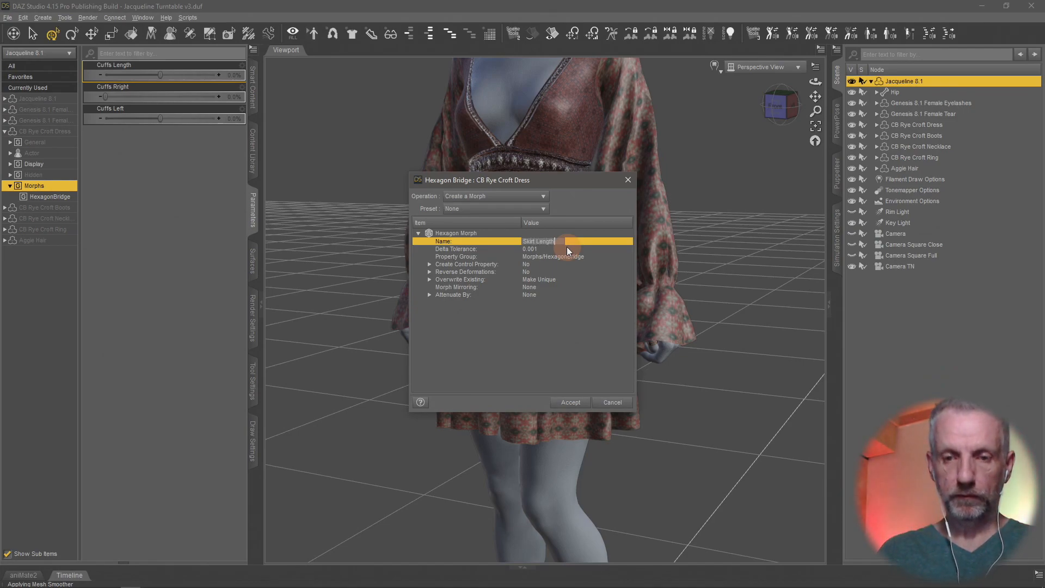
key(Return)
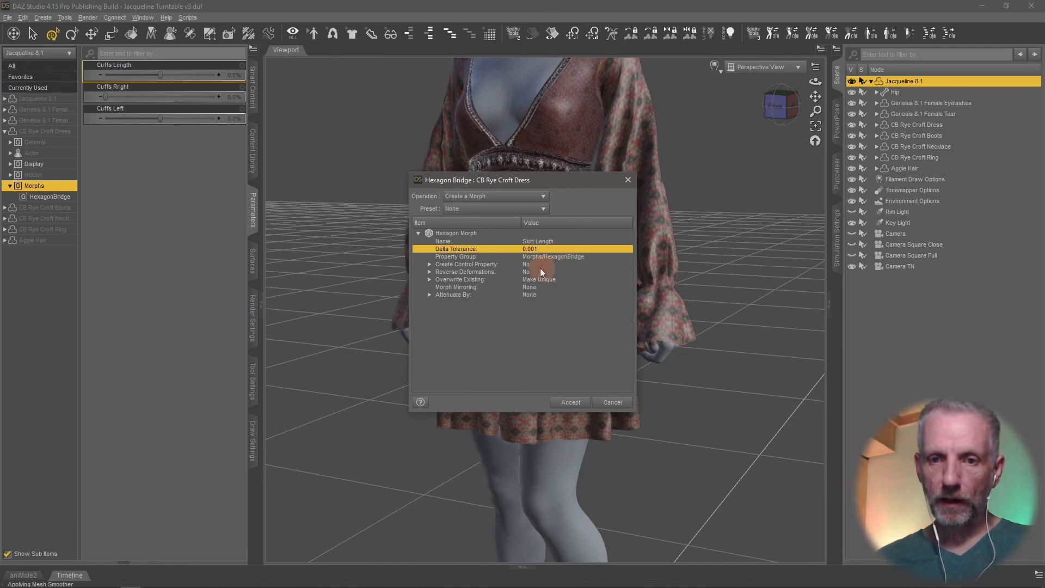
Set Reverse Deformations to Yes and create the Skirt Length morph
click(535, 271)
click(558, 280)
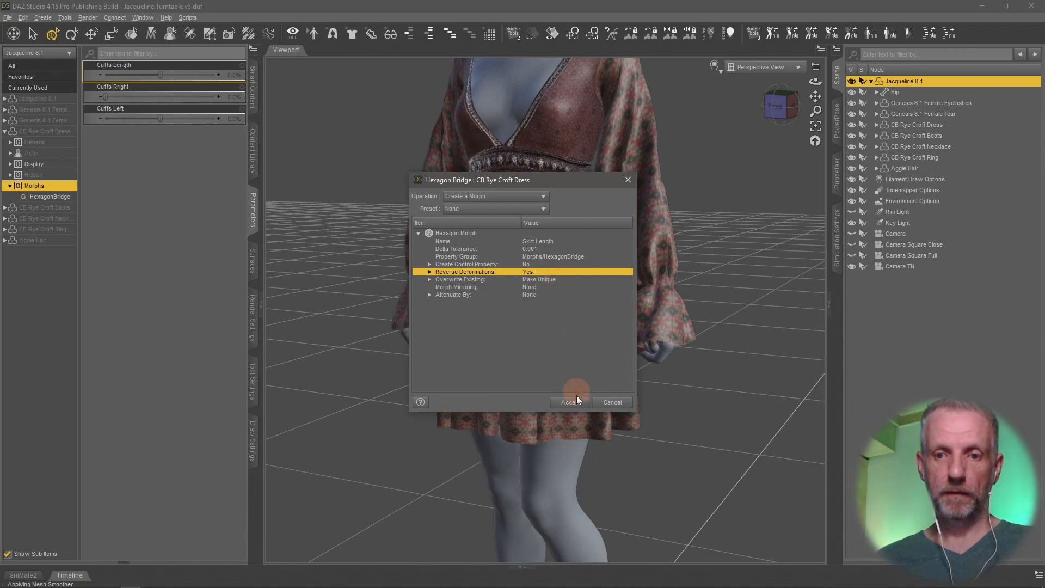
click(570, 401)
click(604, 407)
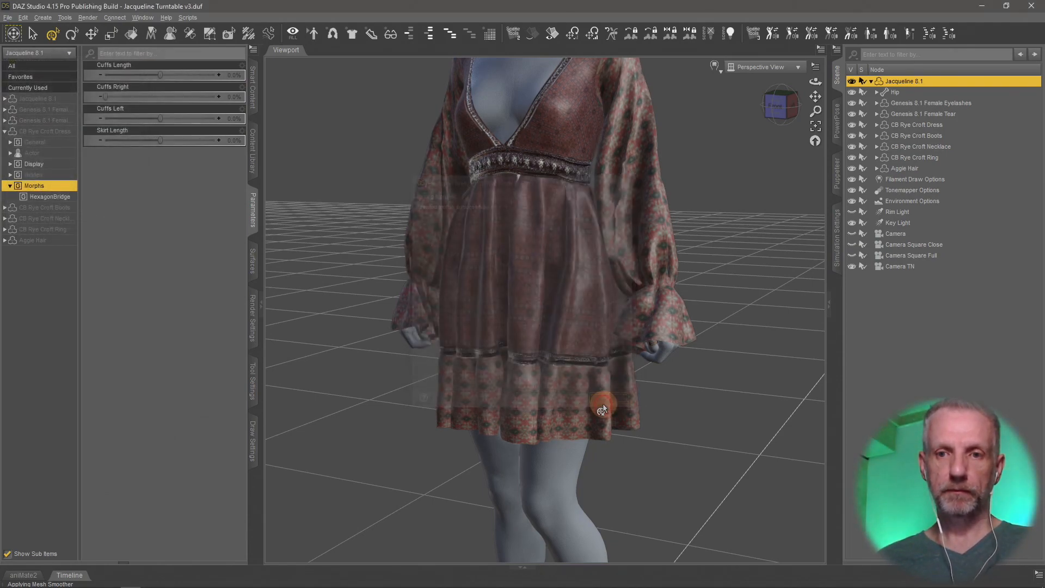
Test the Skirt Length morph by dialling different values while checking the dress
drag(160, 141, 195, 143)
drag(467, 311, 528, 327)
drag(195, 139, 224, 147)
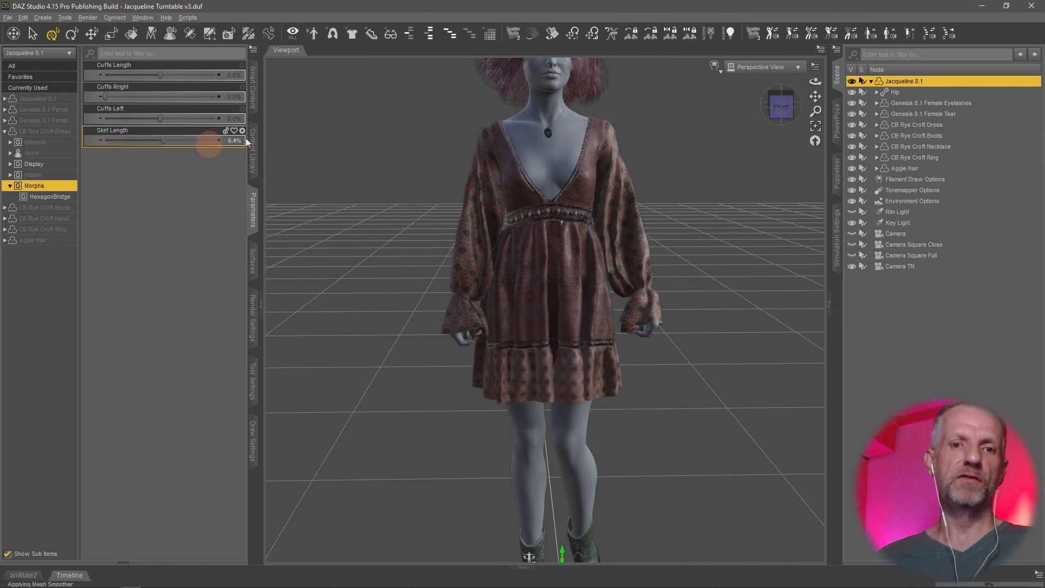
Limit the Skirt Length parameter to a minimum of 0 and return its dial to 0%
click(243, 132)
click(257, 140)
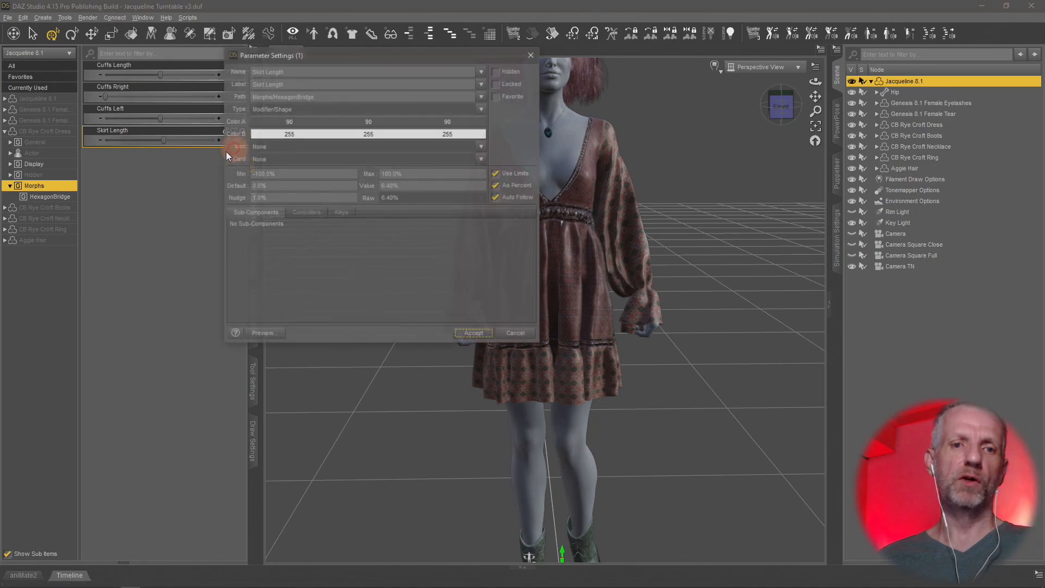
drag(301, 174, 216, 174)
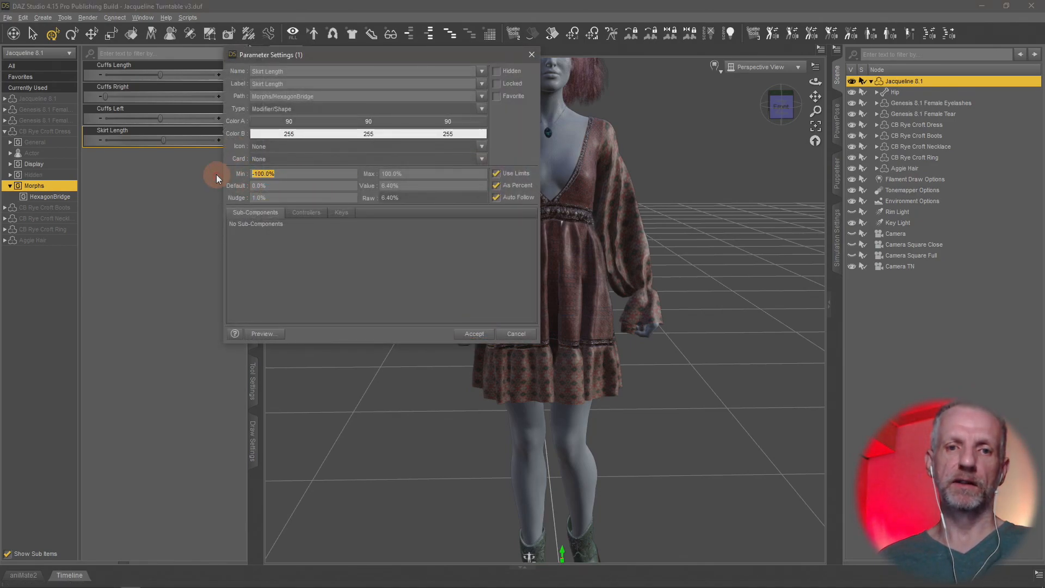
text(0)
key(Return)
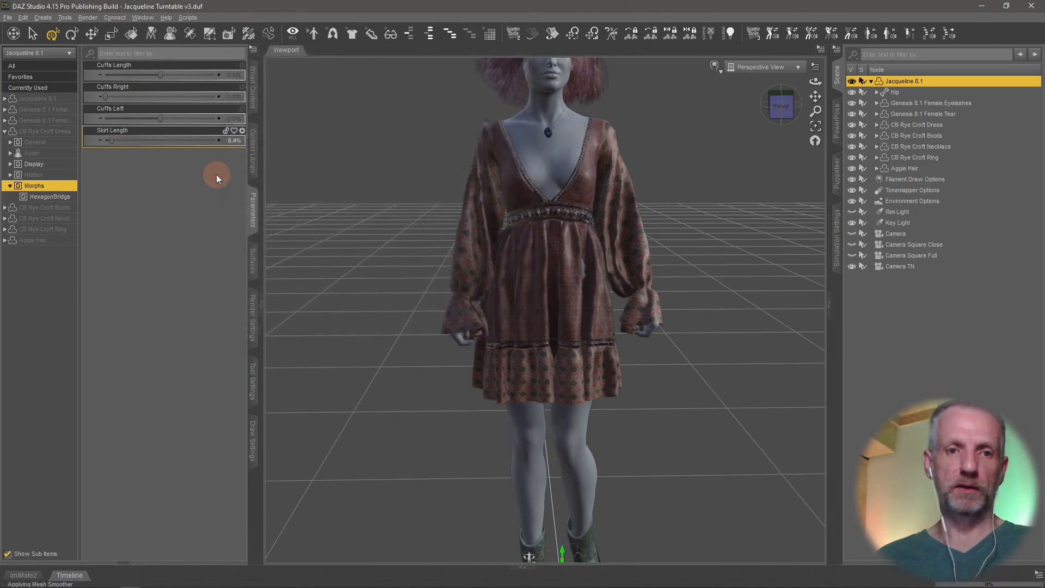
drag(113, 136, 69, 155)
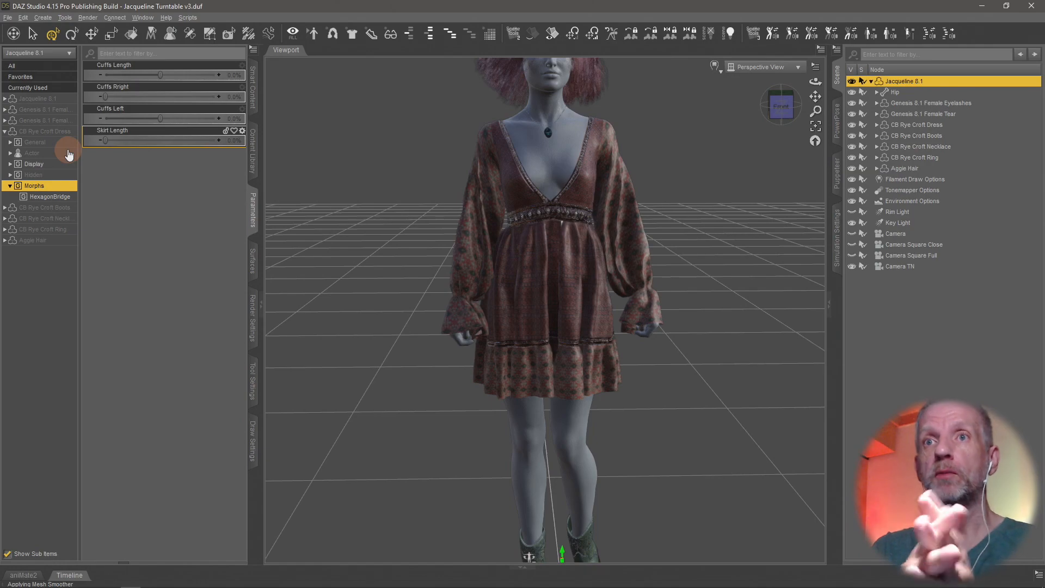
Switch to Hexagon and close it without saving the changes to untitled_1.hxn
key(alt+Tab)
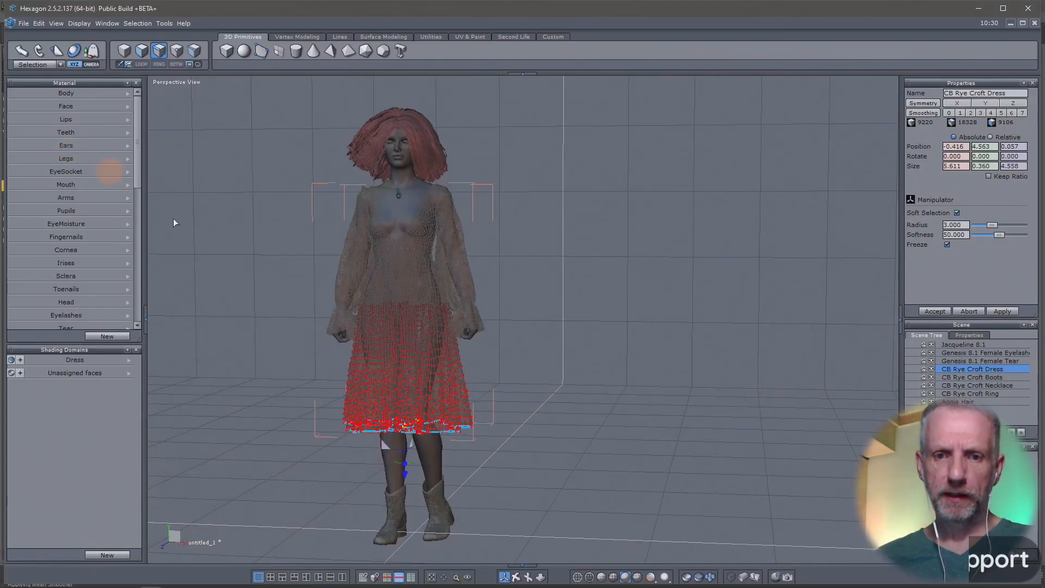
click(1028, 8)
click(550, 329)
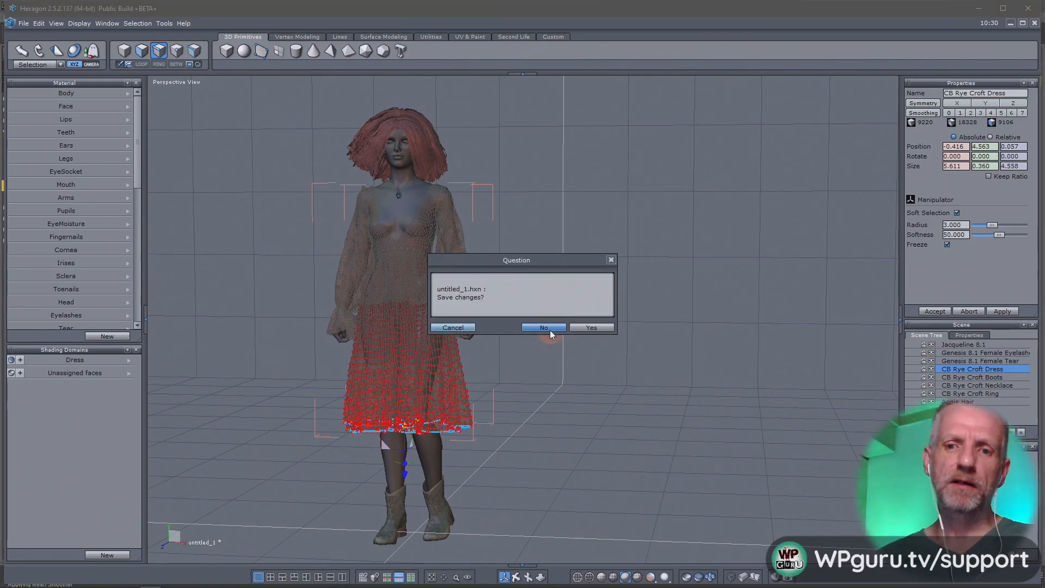
click(546, 330)
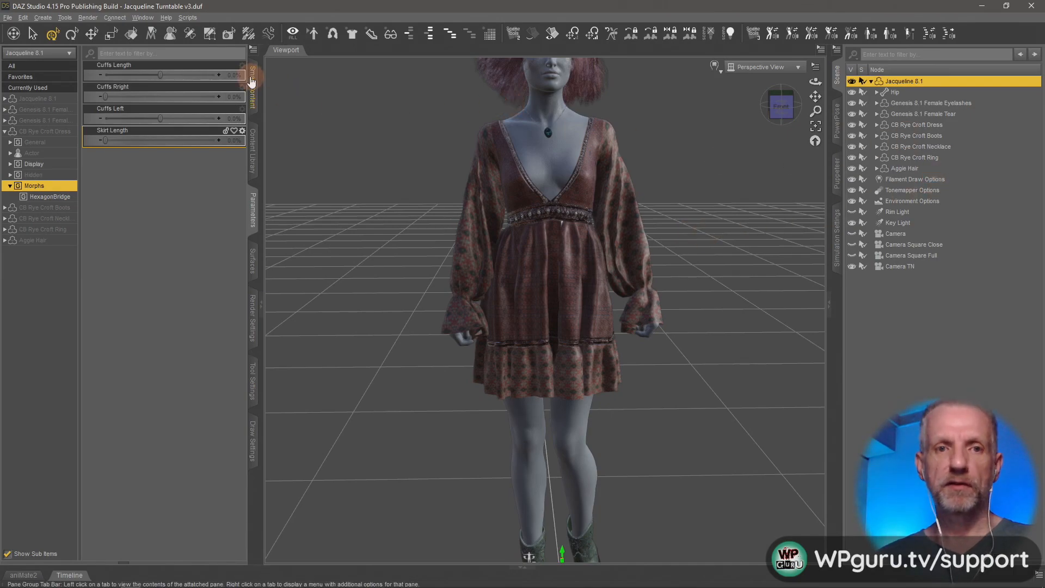
Send Jacqueline 8.1 with her outfit from DAZ Studio to Hexagon again and dismiss the startup news
click(7, 18)
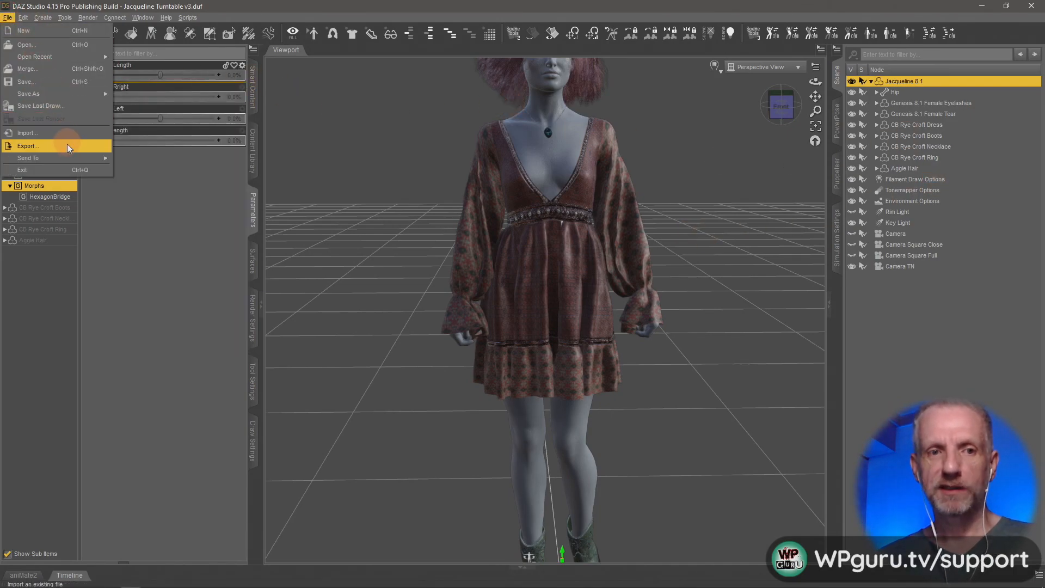
mouse_move(82, 158)
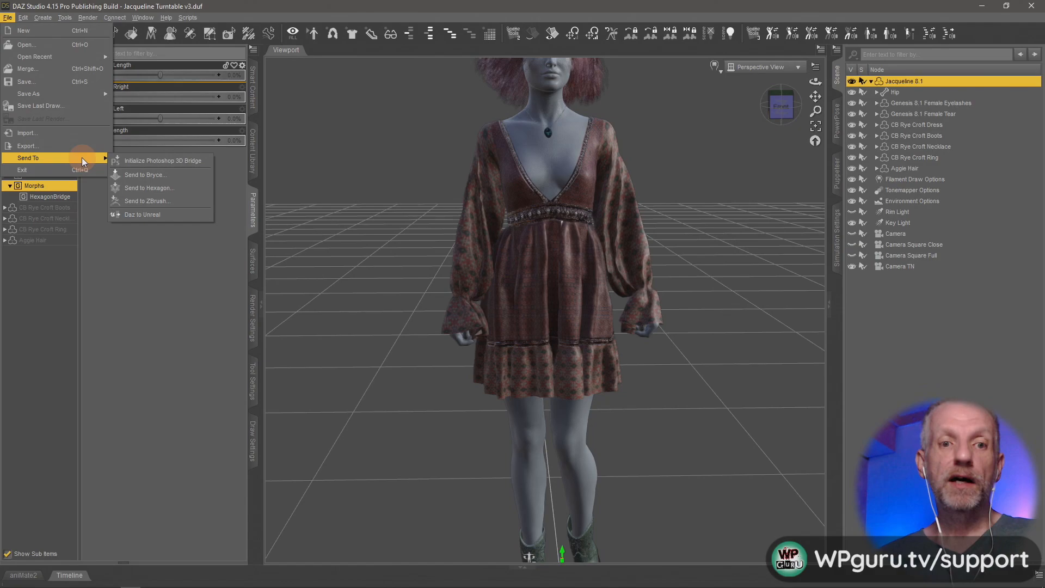
click(177, 188)
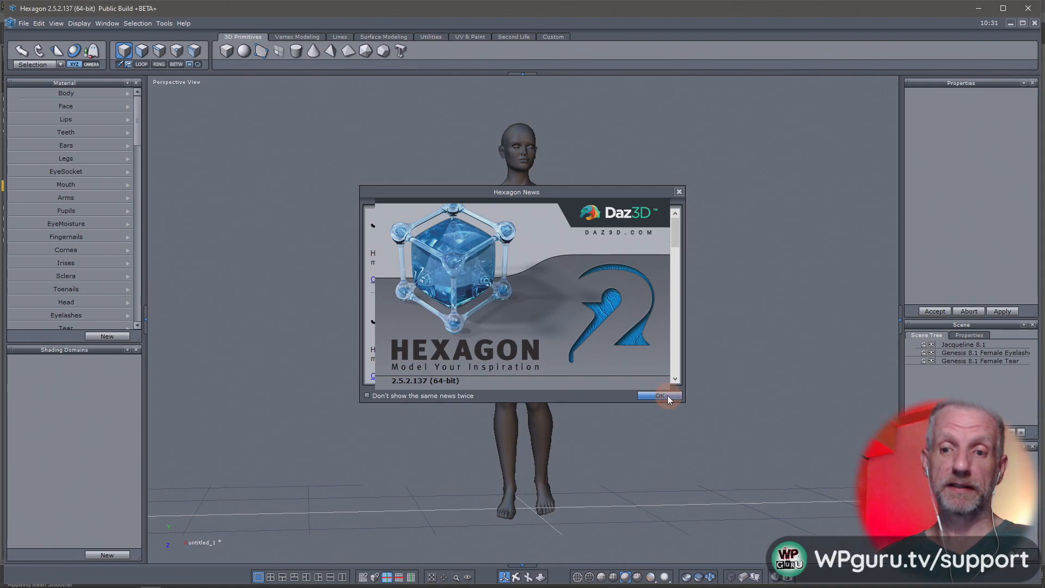
click(660, 395)
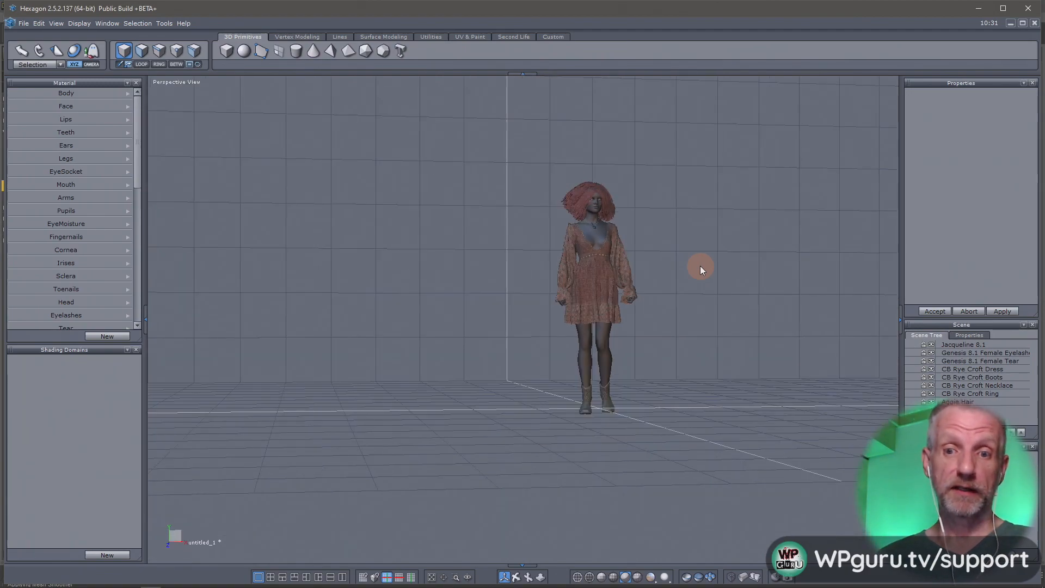
Select the CB Rye Croft Dress and frame the lower part of its skirt
scroll(700, 266, up, 3)
right_drag(615, 366, 692, 374)
right_drag(638, 393, 557, 381)
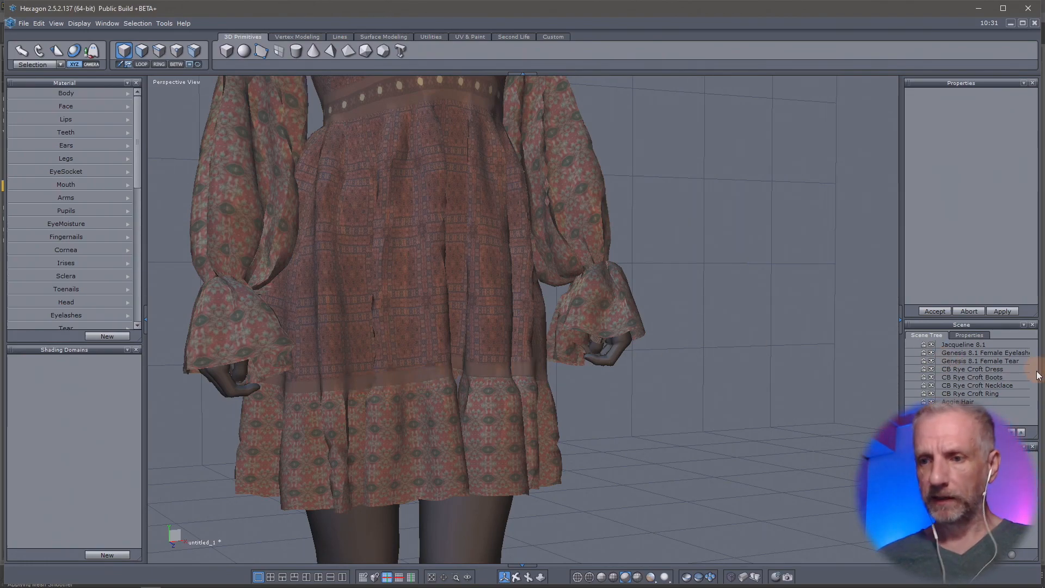
click(1004, 370)
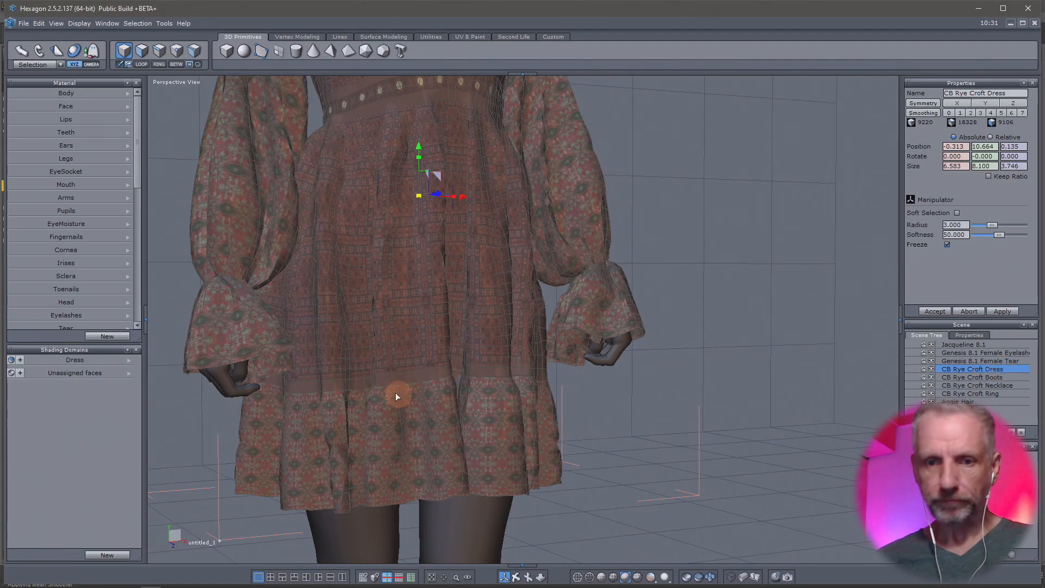
scroll(392, 373, up, 4)
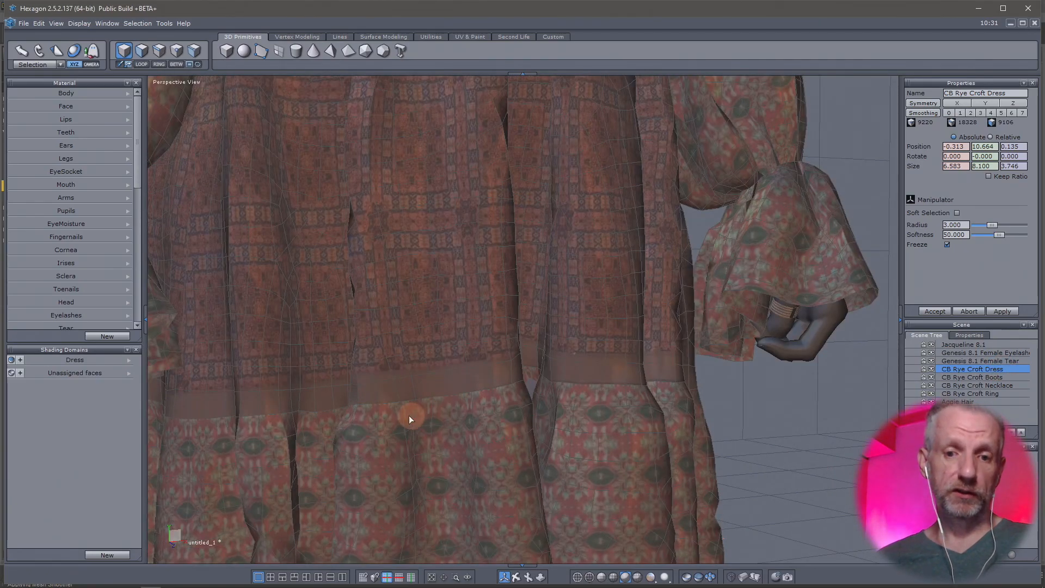
Try to loop-select the edges around the skirt from a horizontal edge at the ruffle seam
click(160, 53)
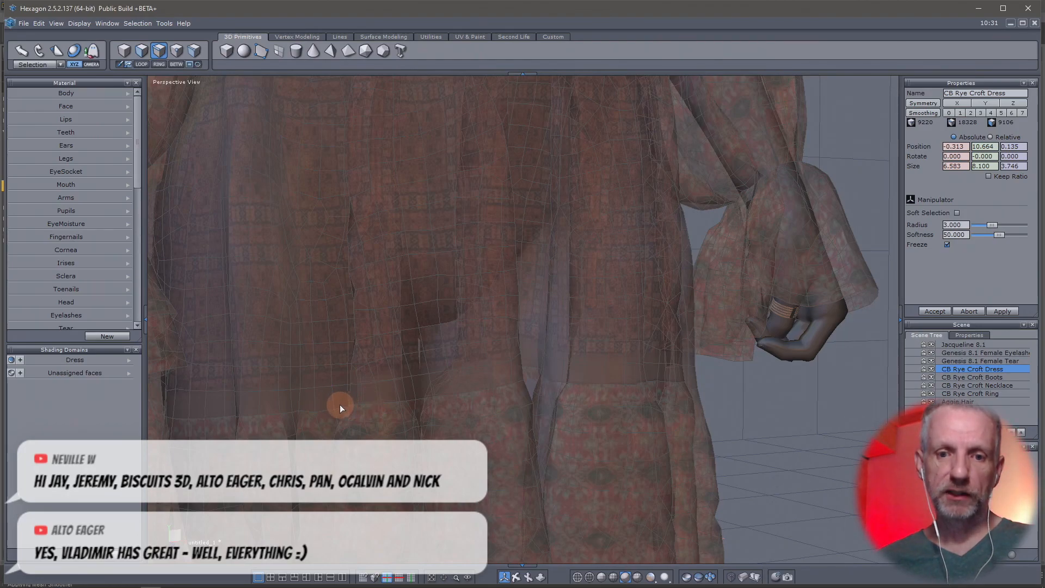
click(327, 409)
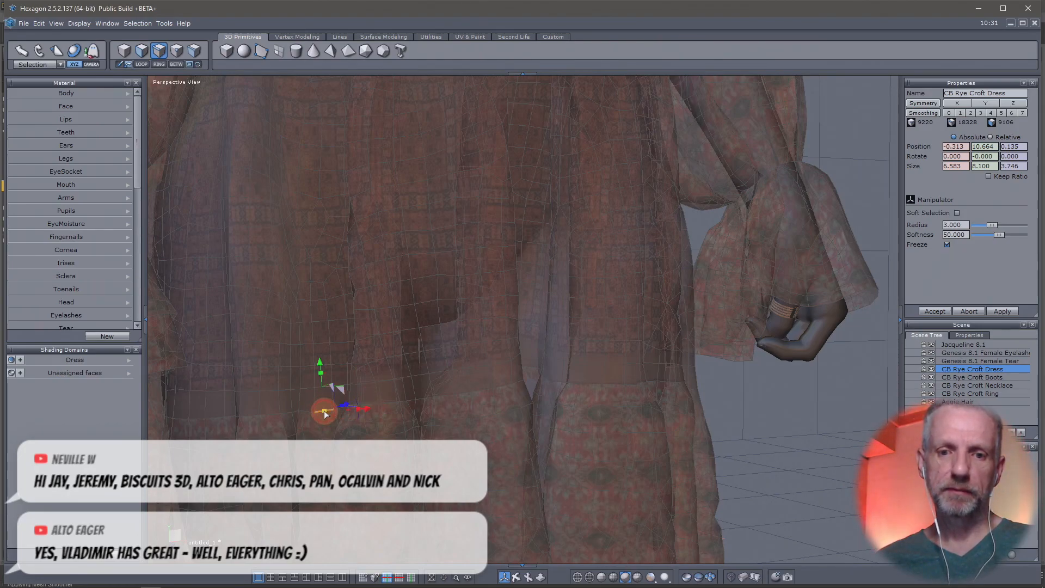
click(144, 66)
middle_drag(398, 384, 318, 392)
scroll(318, 392, up, 2)
scroll(318, 392, down, 3)
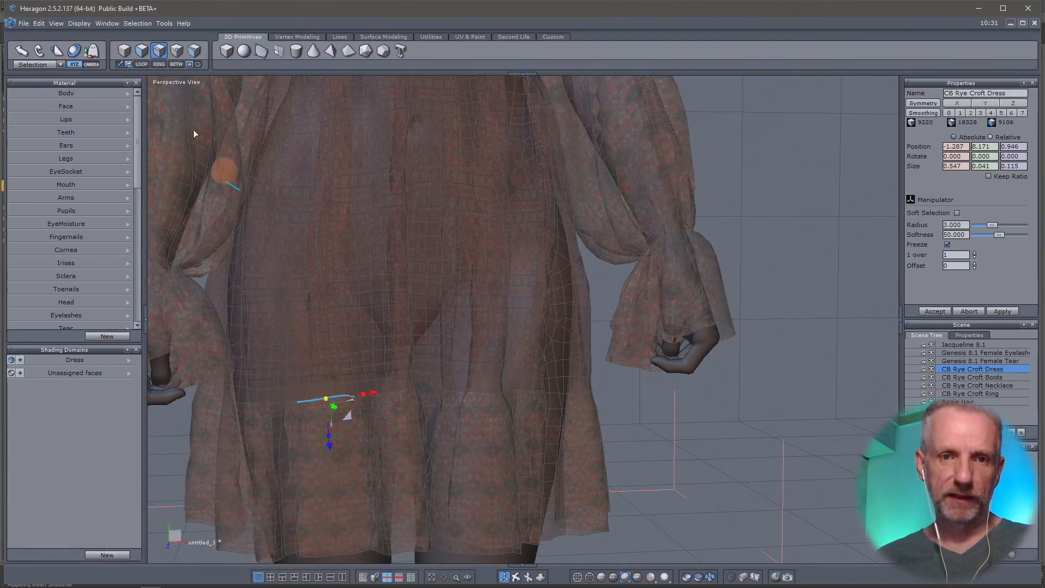
Try a face loop selection starting from a single face just below the skirt's ruffle seam
click(141, 51)
click(327, 400)
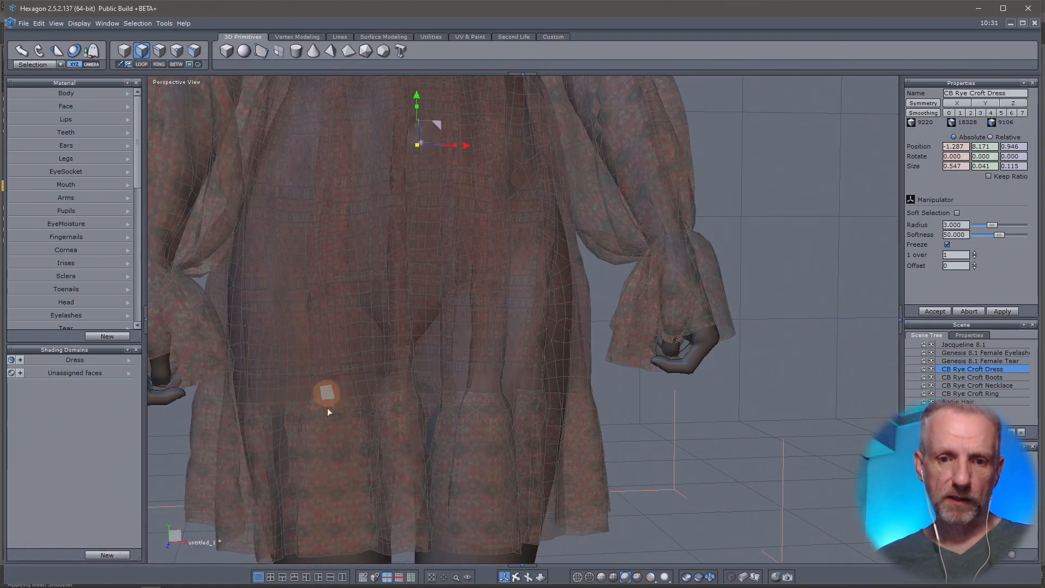
click(330, 432)
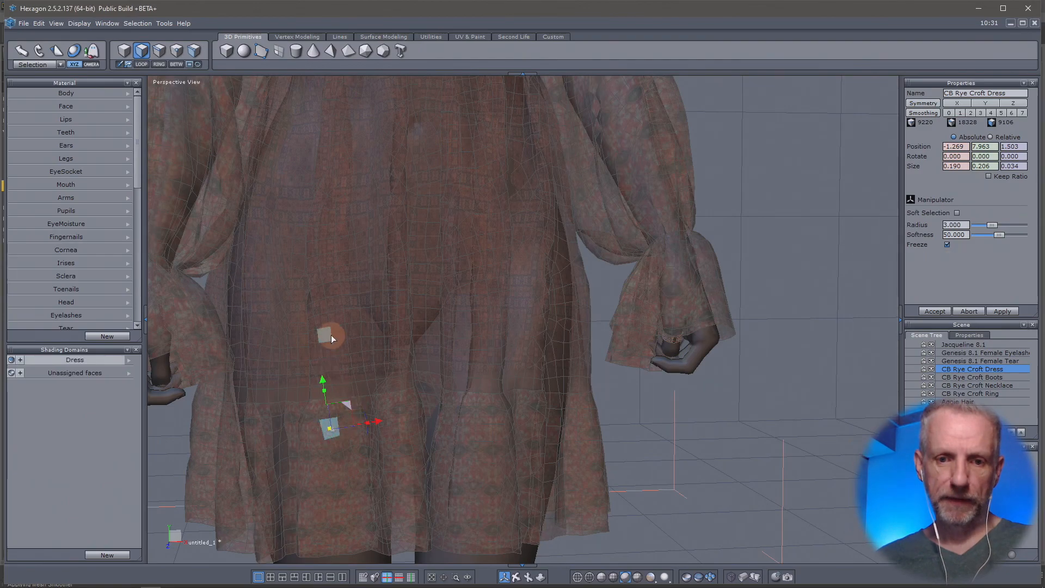
click(141, 65)
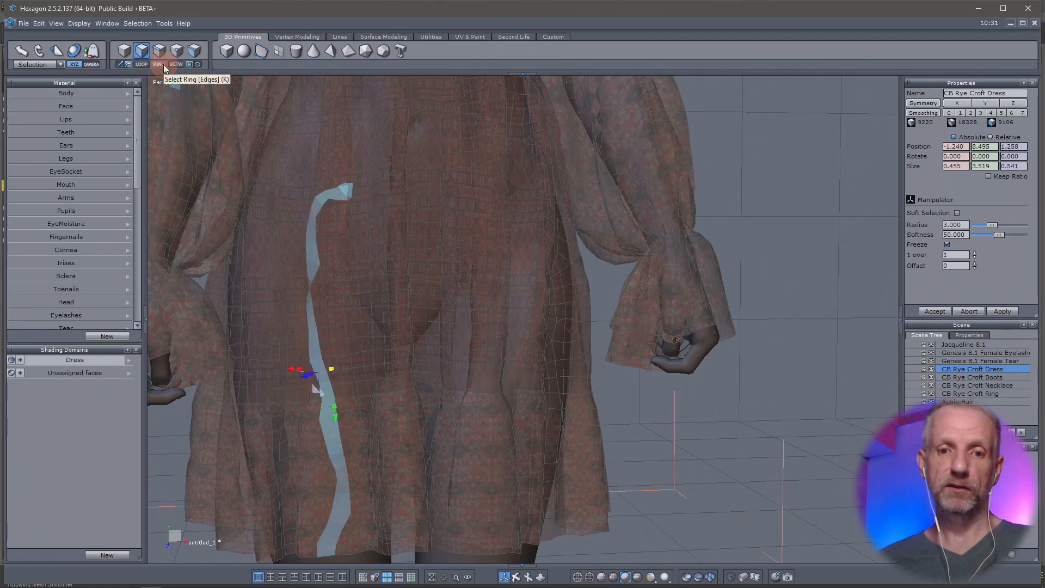
Try to select the faces between two separate faces along the upper part of the skirt ruffle
click(361, 430)
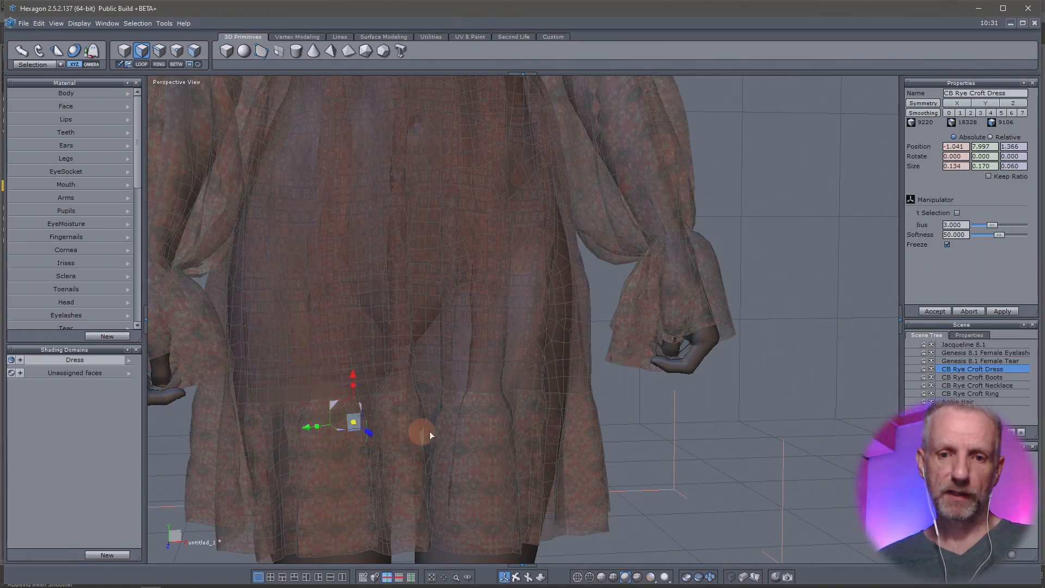
middle_drag(534, 433, 695, 423)
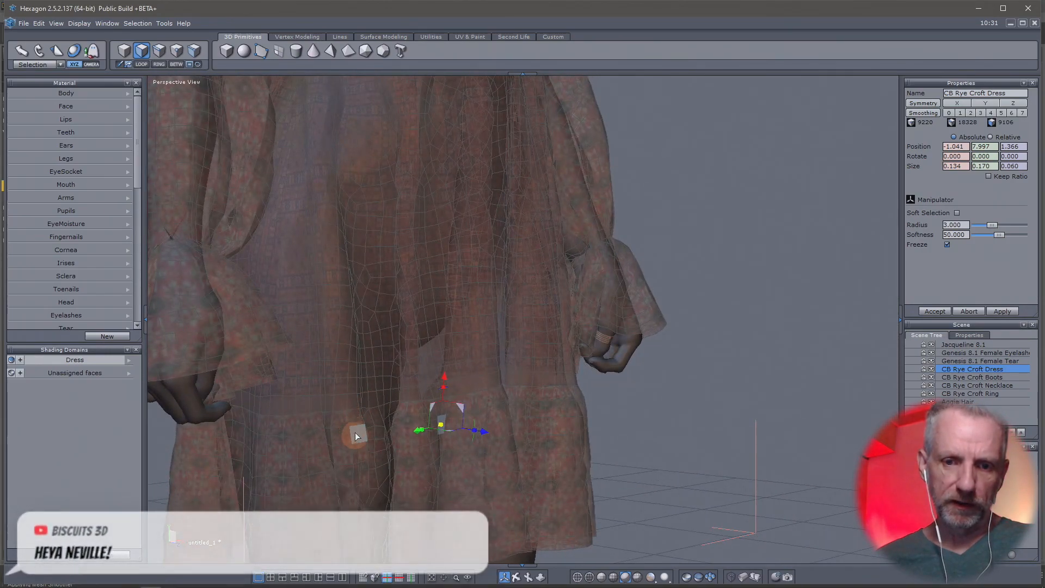
click(342, 424)
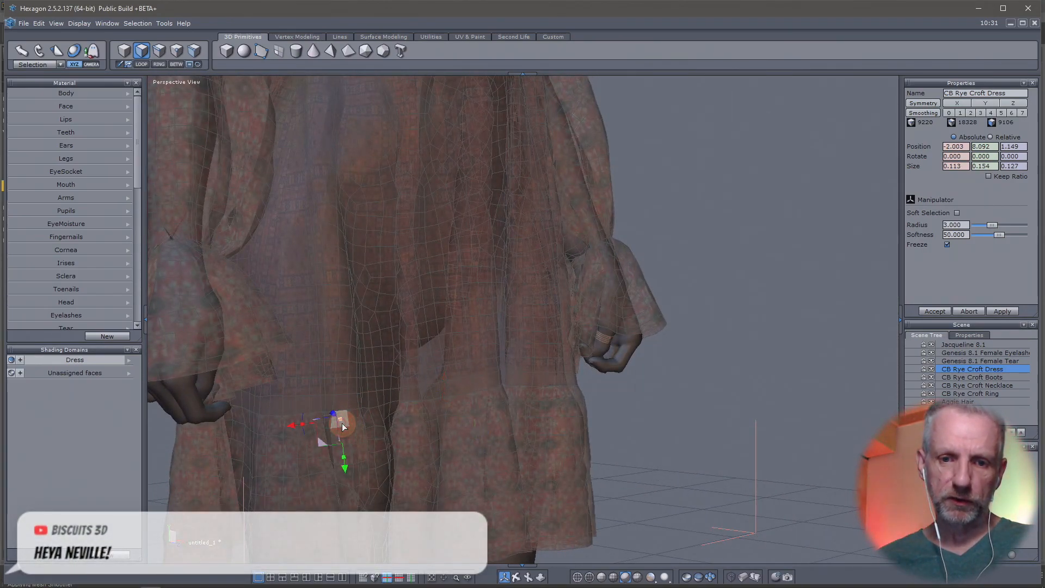
middle_drag(514, 424, 425, 432)
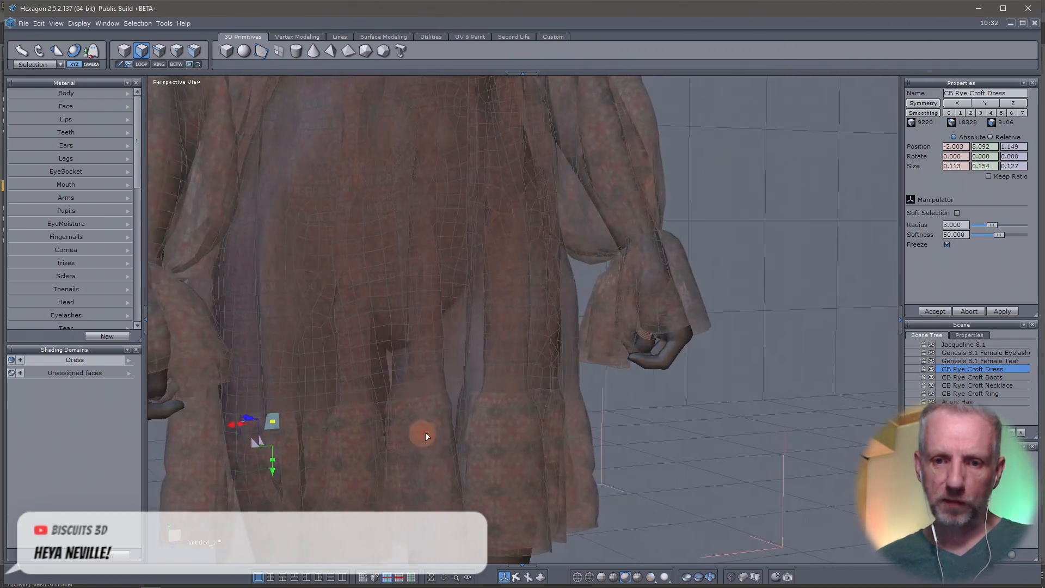
shift+click(393, 412)
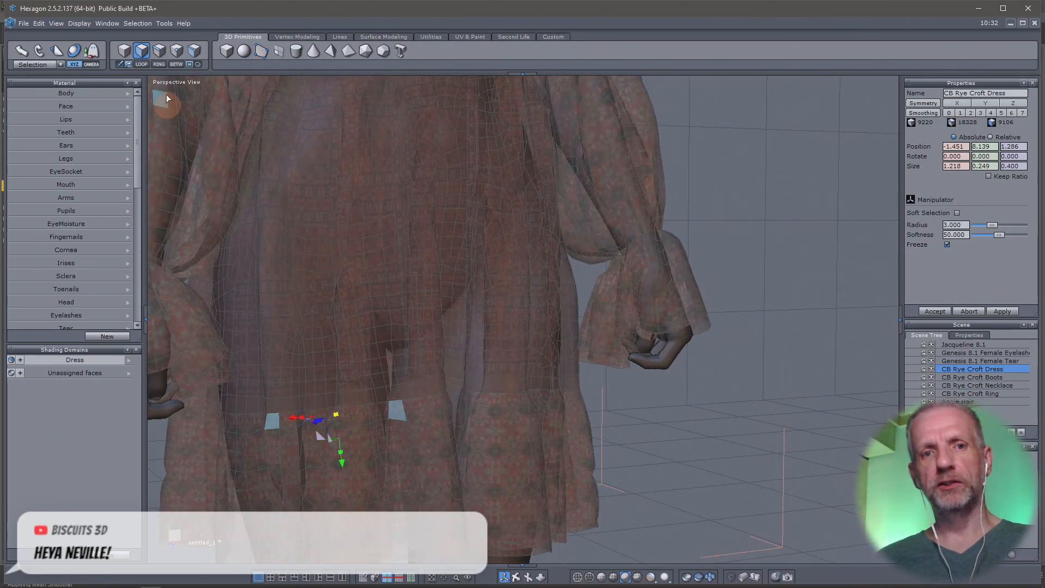
click(177, 65)
Try to select the faces between two separate faces on the front of the skirt above the ruffle
click(297, 360)
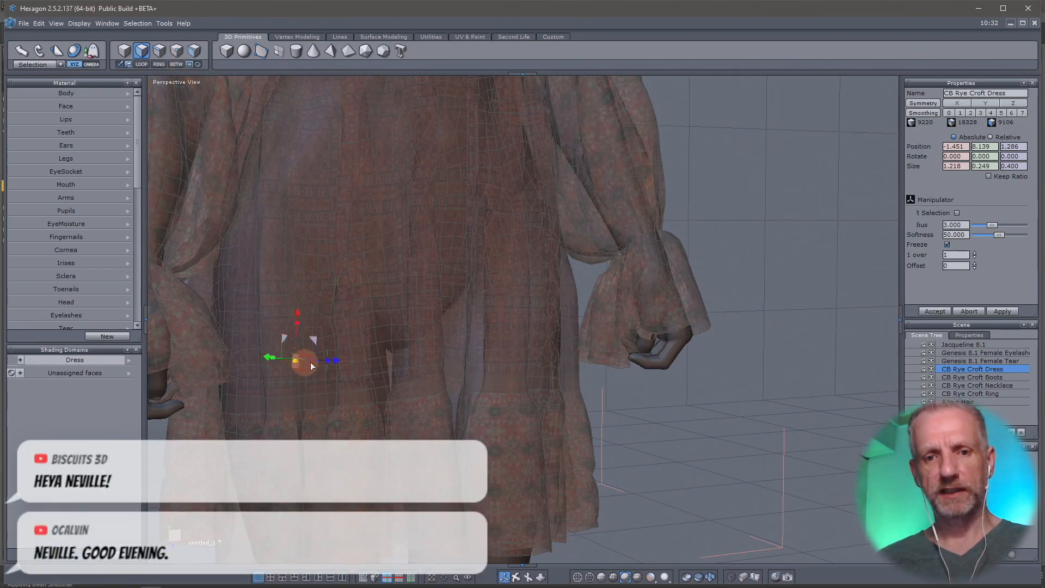
click(381, 355)
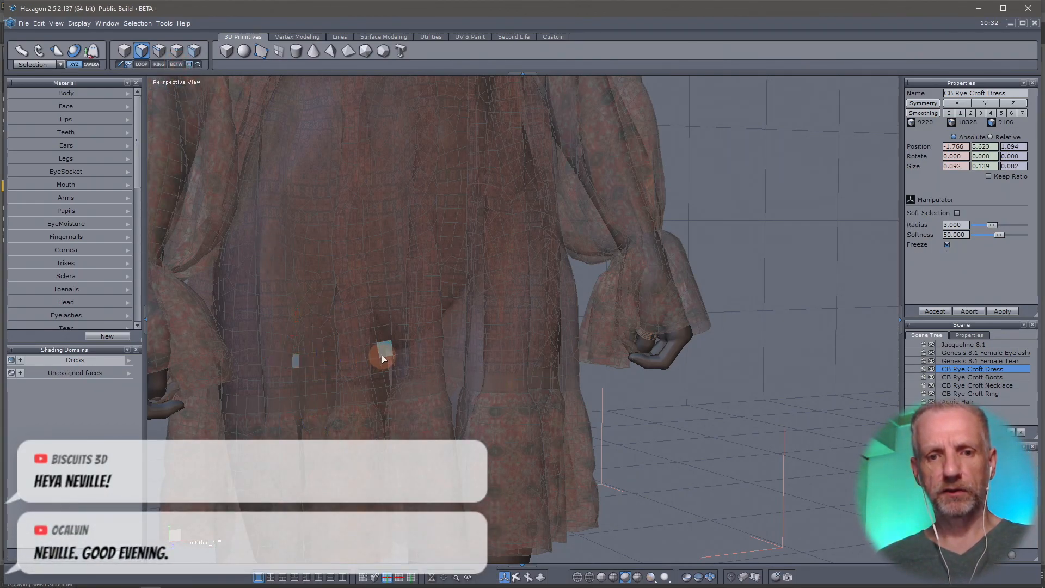
click(176, 65)
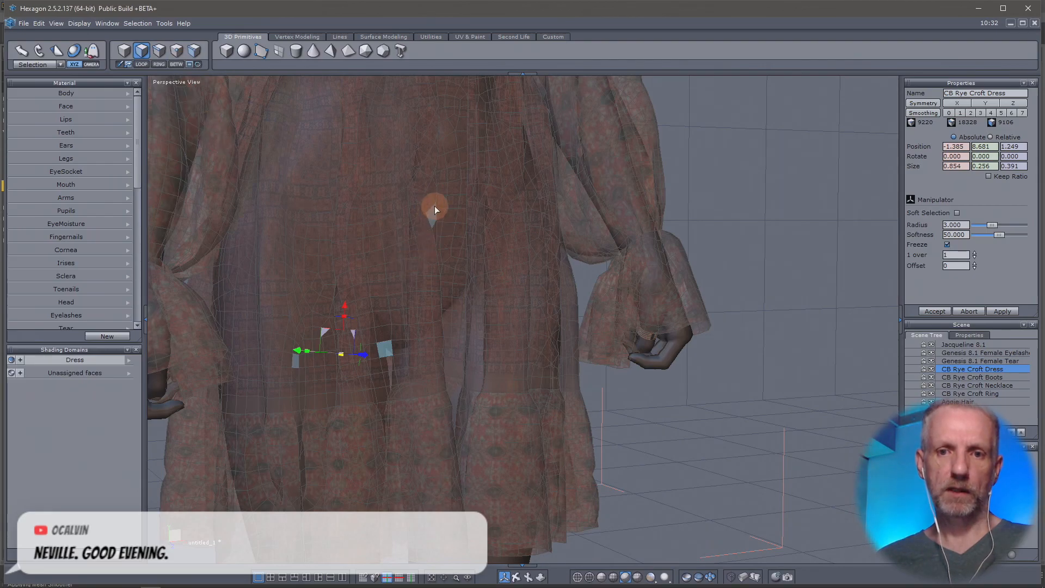
click(515, 385)
right_drag(515, 384, 266, 390)
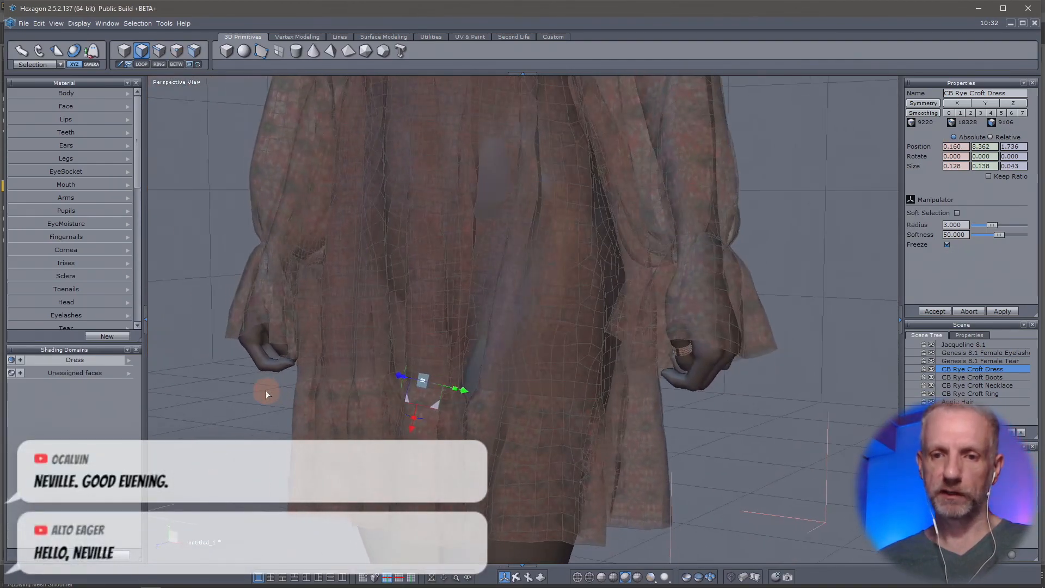
Select the faces between two nearby faces at the side of the skirt's ruffle seam and add neighbouring front faces to the selection
click(521, 393)
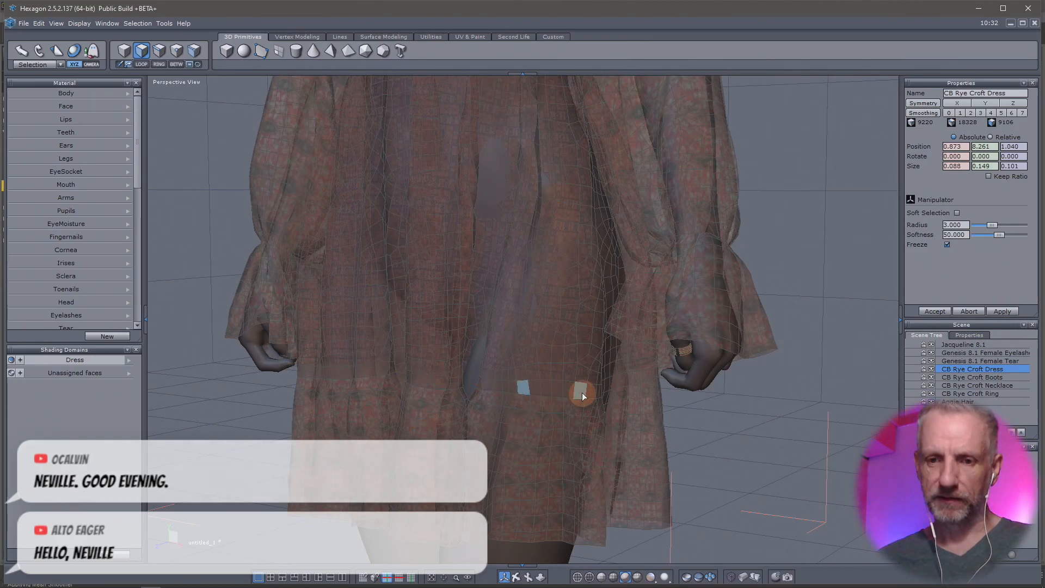
shift+click(582, 393)
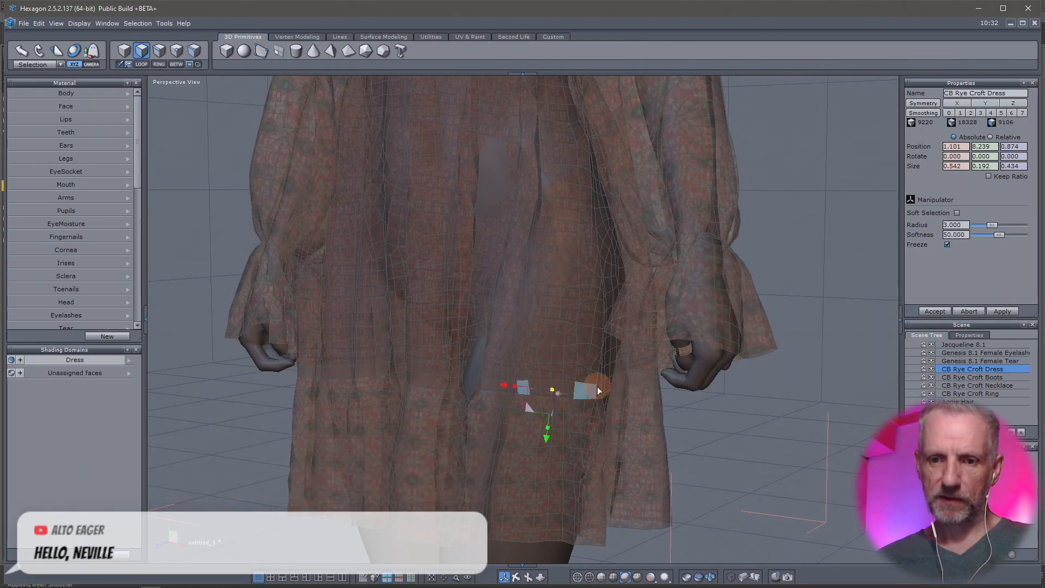
click(177, 65)
middle_drag(546, 293, 728, 309)
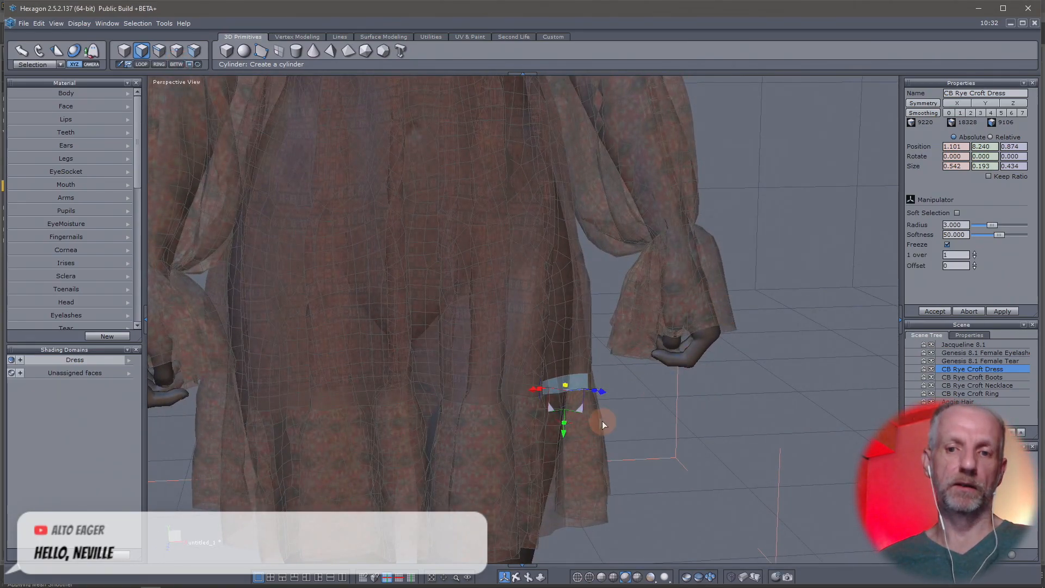
middle_drag(494, 421, 465, 397)
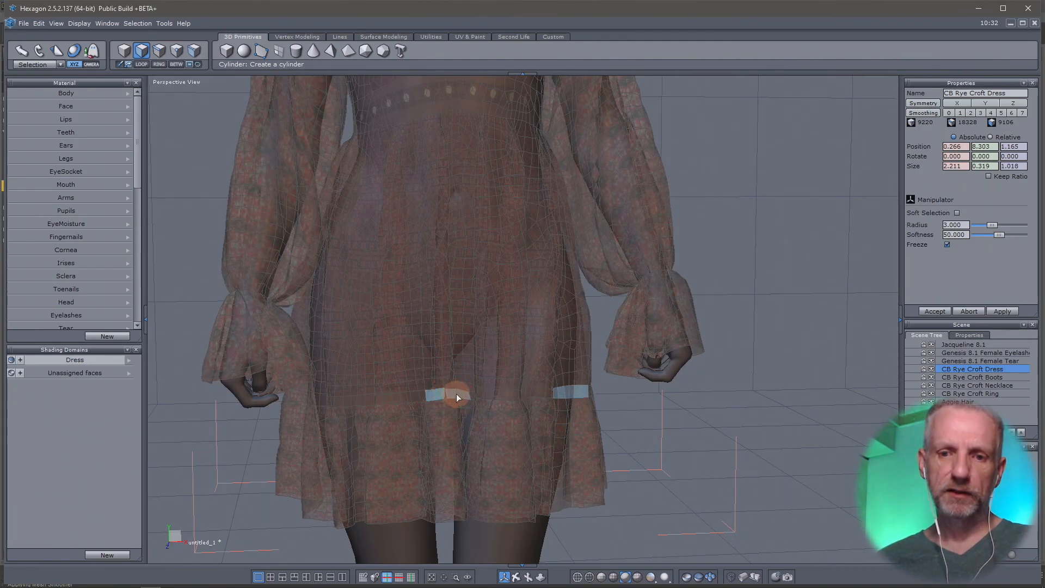
shift+click(454, 396)
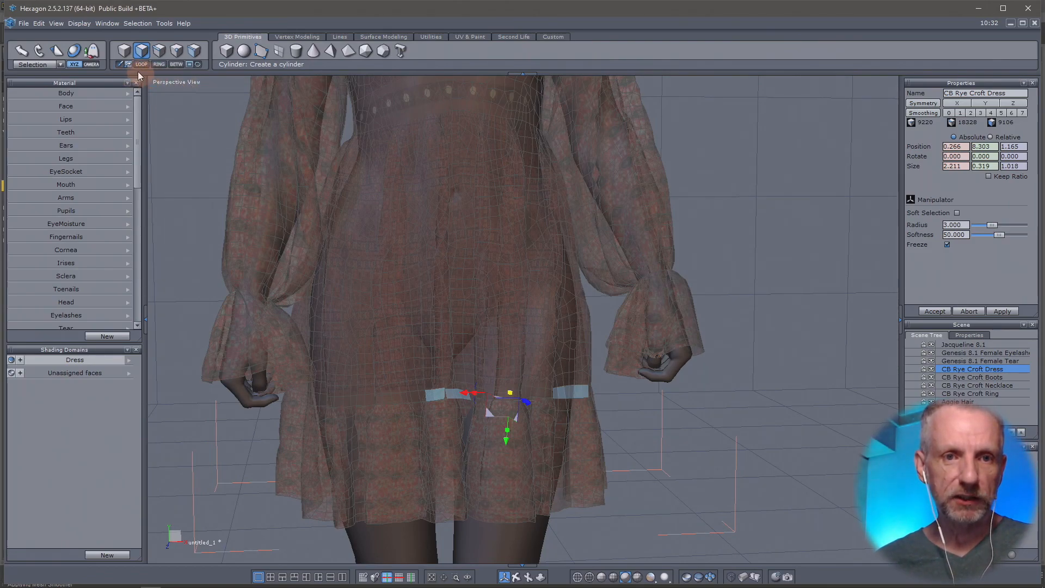
Paint-select a band of faces across the front of the skirt above the ruffle and fill its gaps
mouse_move(427, 362)
mouse_down()
mouse_move(394, 352)
mouse_move(408, 341)
mouse_up()
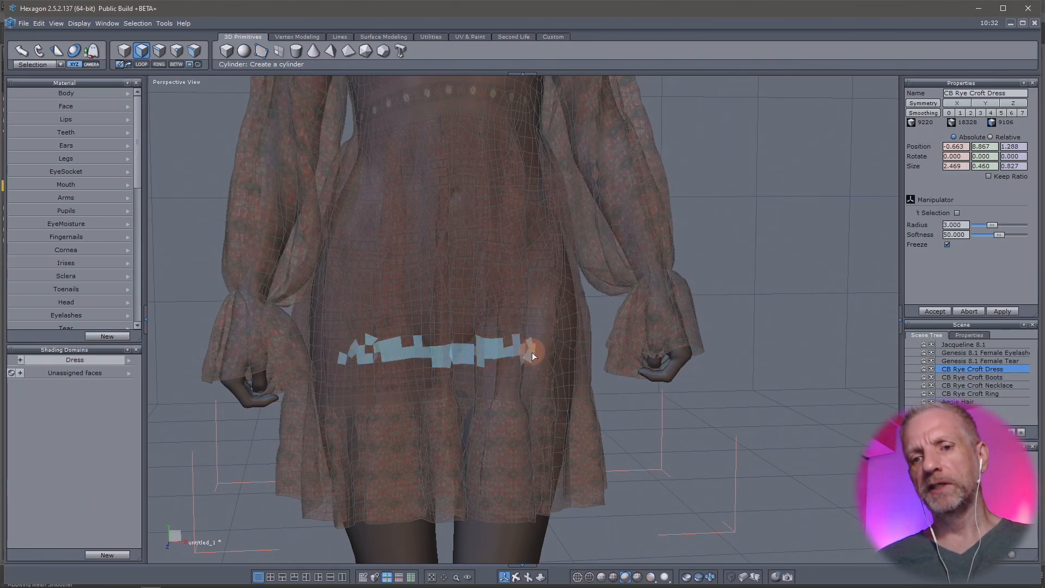
alt+drag(559, 373, 381, 367)
shift+click(490, 344)
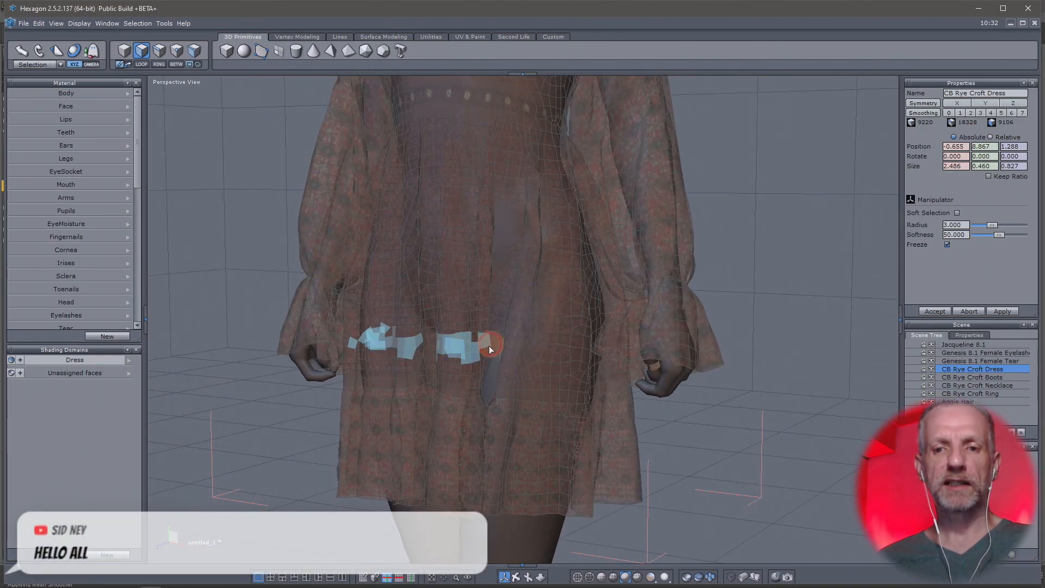
shift+click(516, 359)
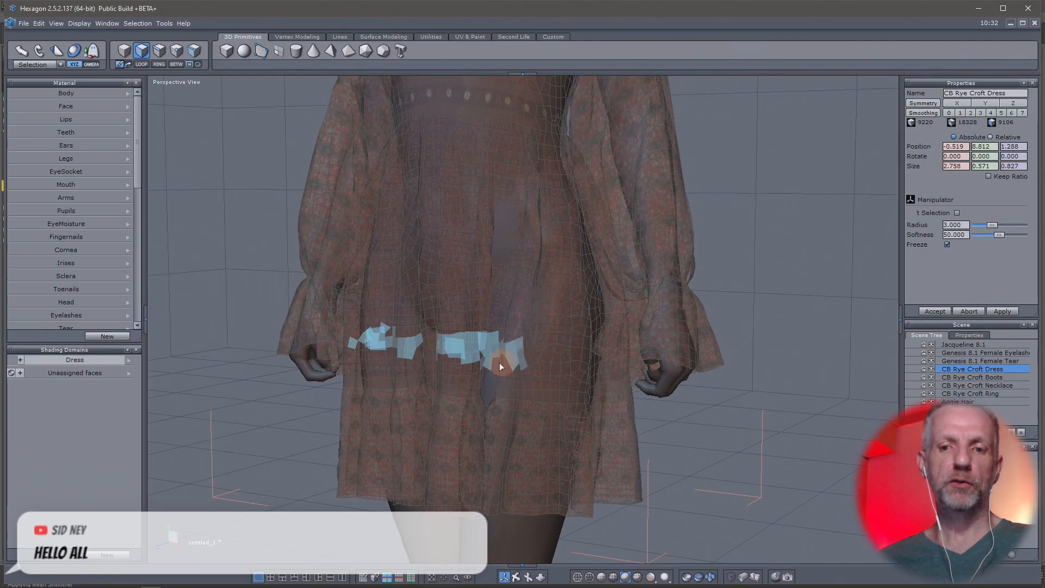
shift+click(433, 349)
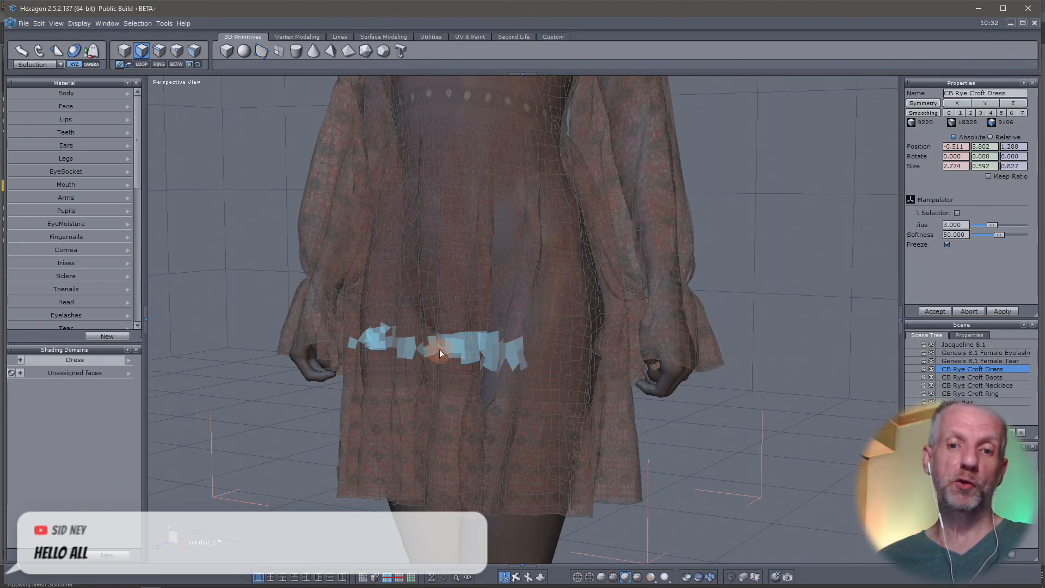
Enable soft selection, try pulling the selected skirt faces outward, and undo the move
click(956, 214)
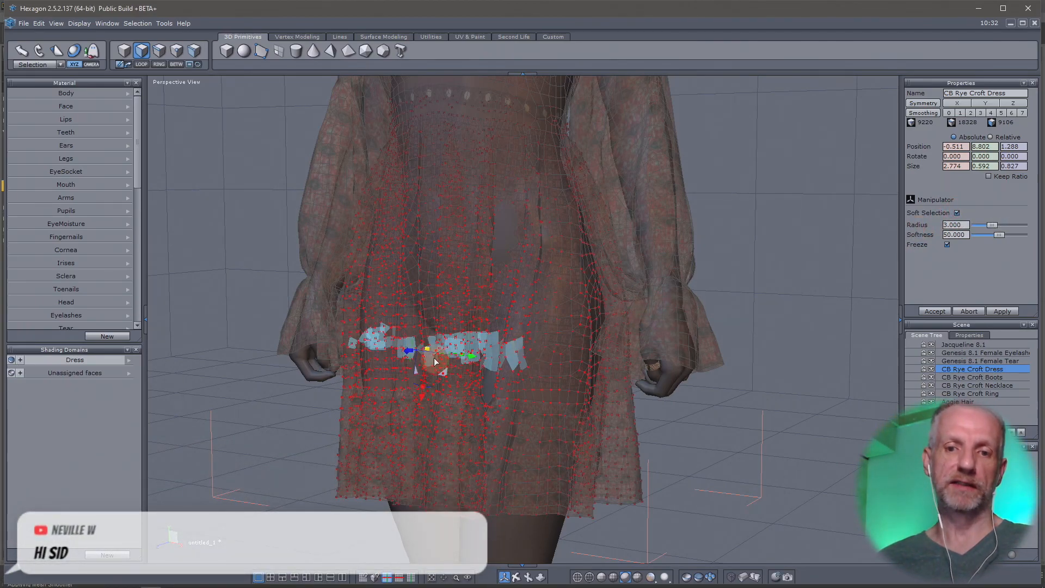
middle_drag(419, 361, 720, 461)
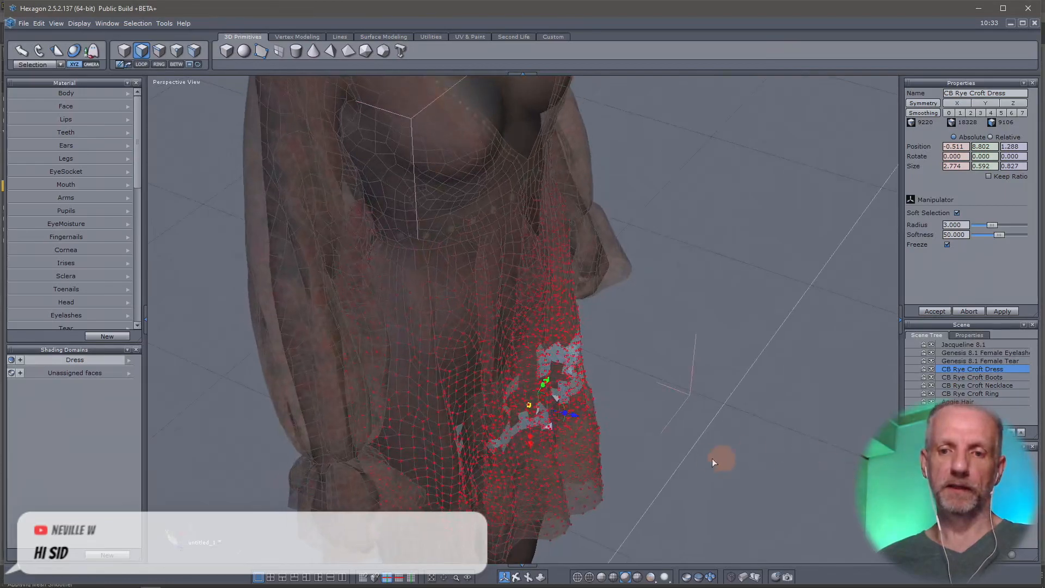
drag(580, 418, 655, 425)
middle_drag(654, 426, 262, 353)
key(ctrl+z)
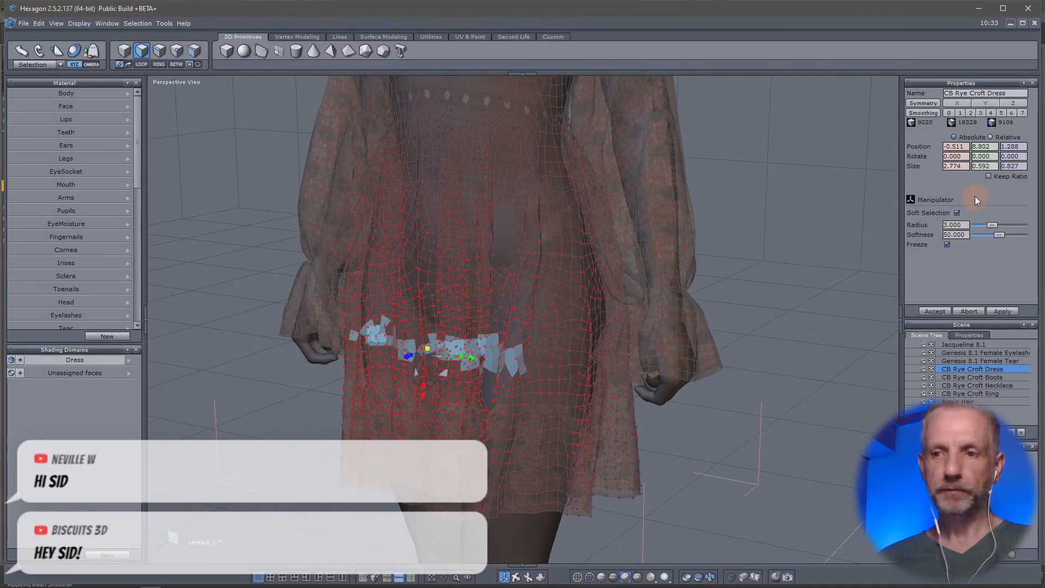
Disable soft selection, try pulling the selected skirt faces far forward, and undo the move
click(956, 213)
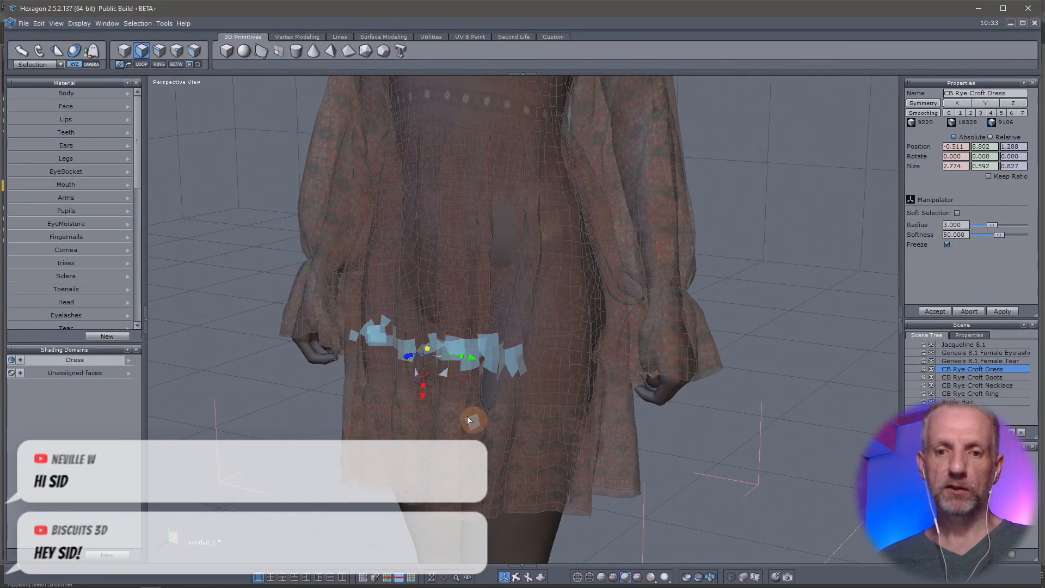
middle_drag(409, 364, 316, 409)
drag(399, 359, 241, 416)
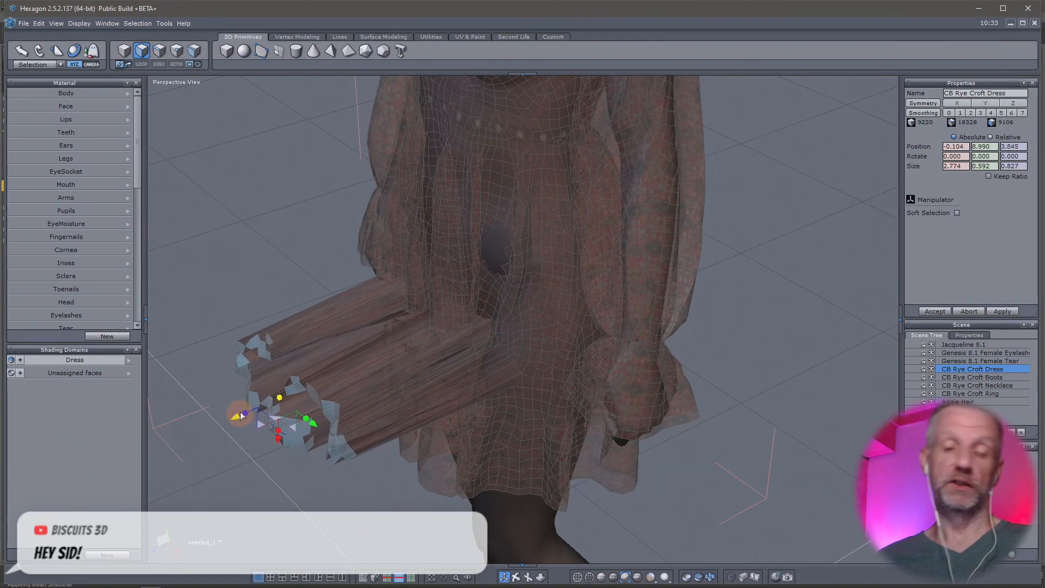
key(ctrl+z)
Enable soft selection with a radius of 0.428 and pull the selected skirt faces slightly forward
click(956, 212)
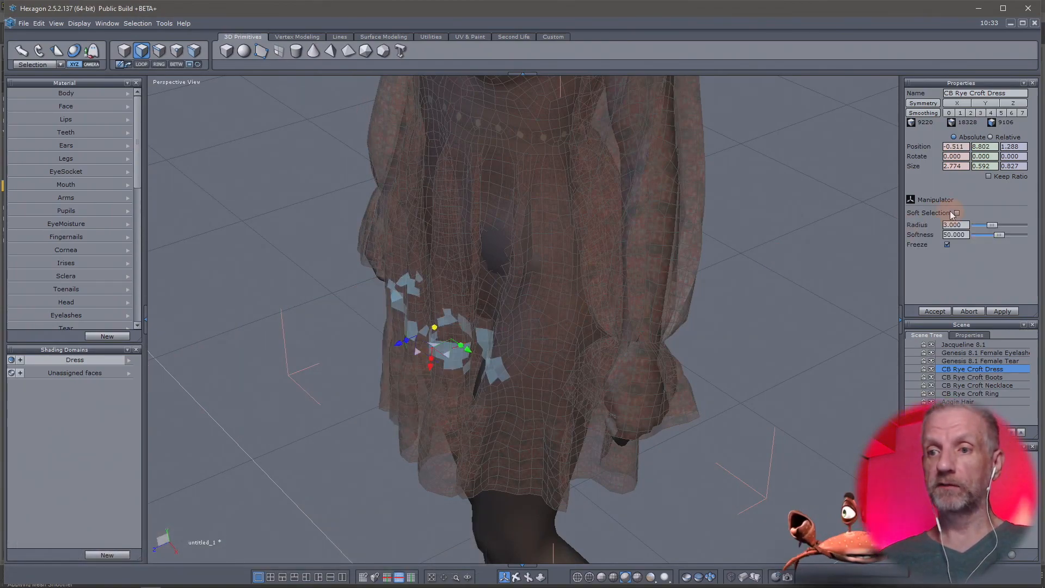
click(956, 213)
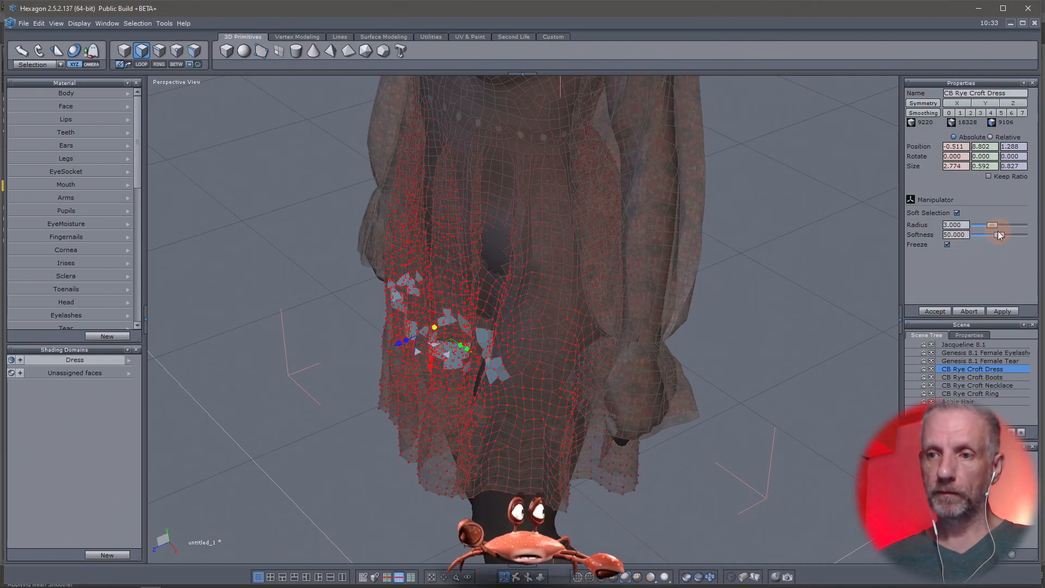
drag(994, 225, 982, 227)
drag(398, 346, 388, 349)
right_drag(376, 349, 380, 327)
scroll(382, 331, up, 5)
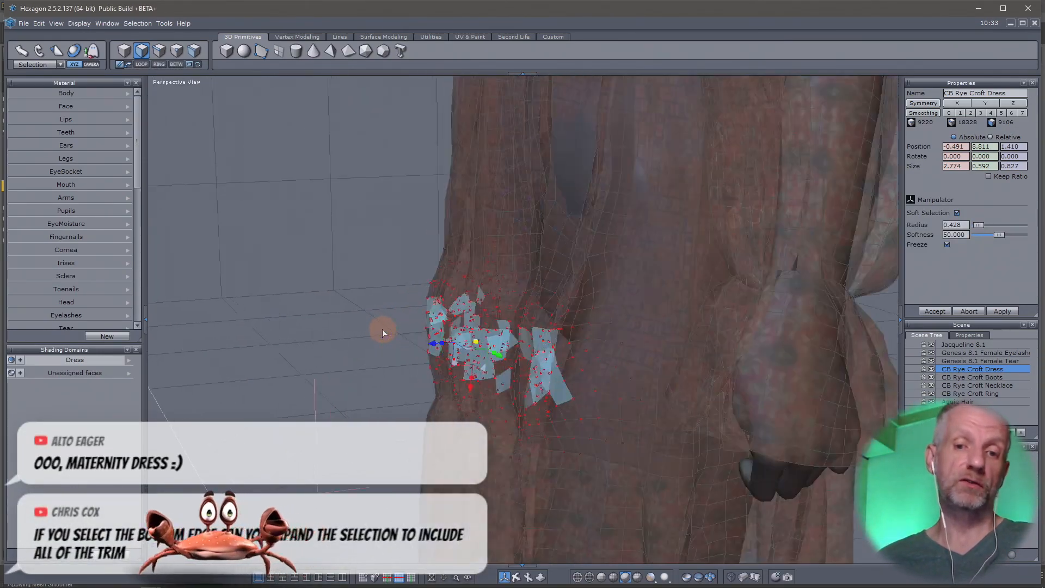
scroll(382, 329, up, 3)
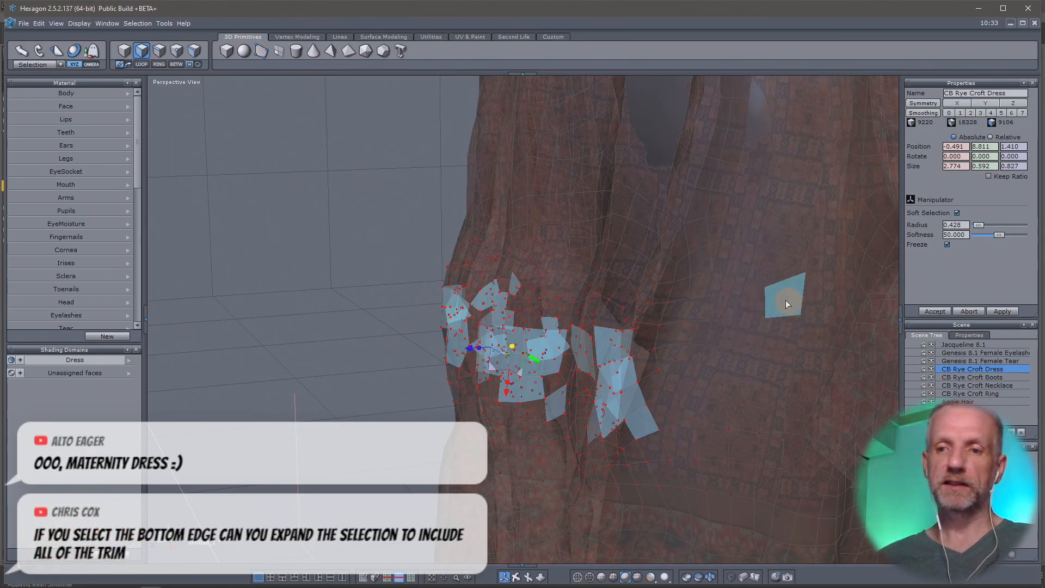
Paint-select a small patch of faces at the side of the skirt and pull it slightly outward
click(780, 323)
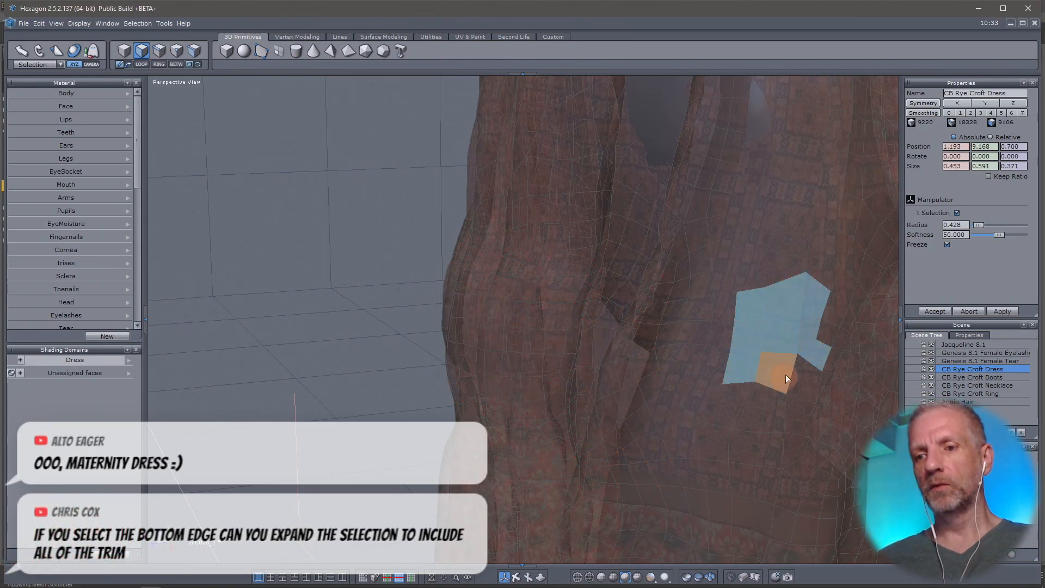
shift+click(818, 338)
right_drag(877, 273, 625, 322)
drag(596, 415, 567, 420)
right_drag(566, 420, 942, 375)
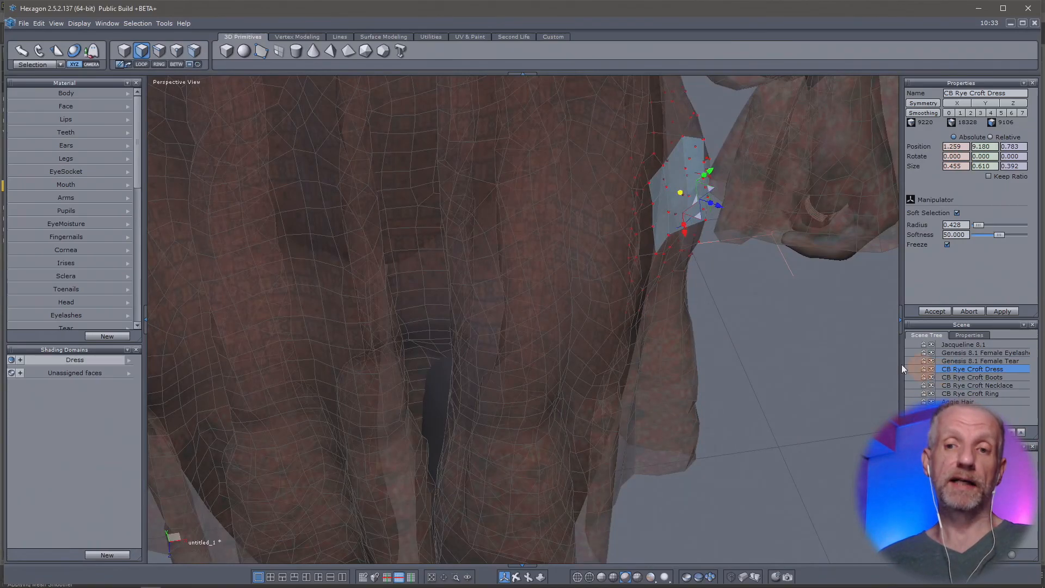
scroll(762, 334, down, 5)
right_drag(762, 333, 550, 253)
scroll(551, 255, up, 5)
scroll(439, 253, down, 5)
right_drag(439, 253, 368, 247)
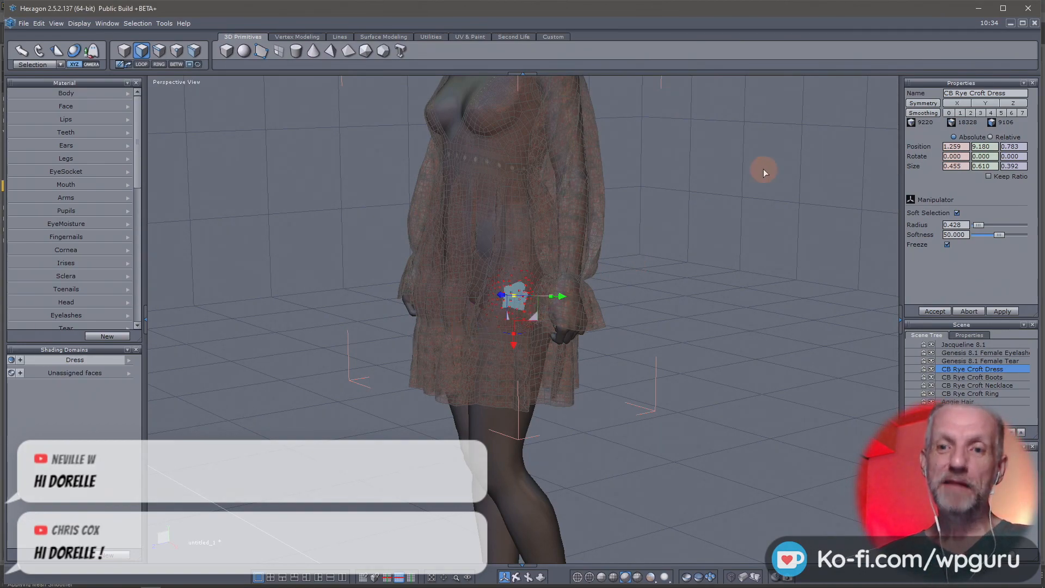
Close Hexagon without sending the changes to DAZ Studio or saving untitled_1.hxn, returning to DAZ Studio
click(1026, 15)
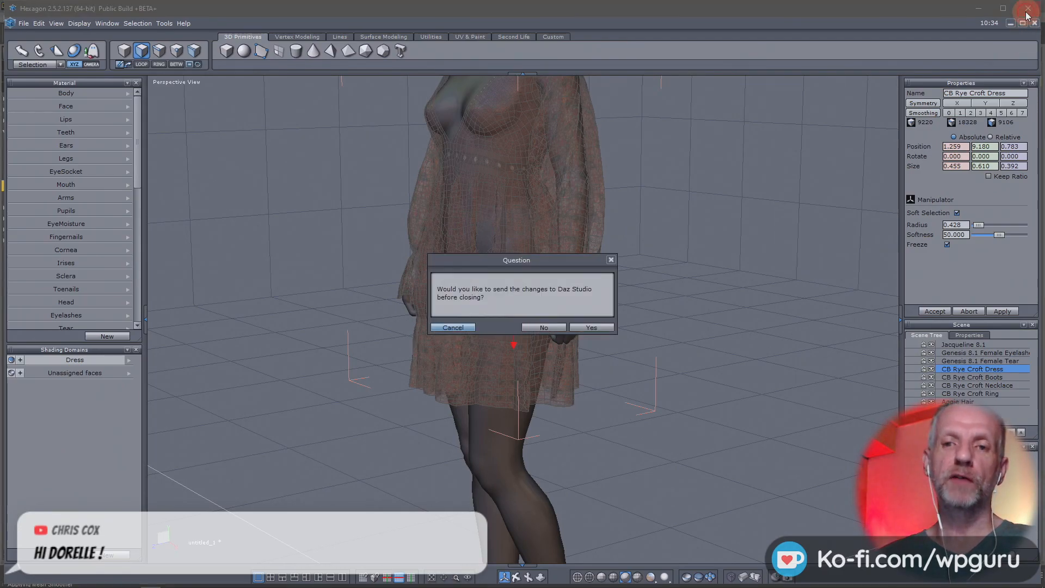
click(538, 332)
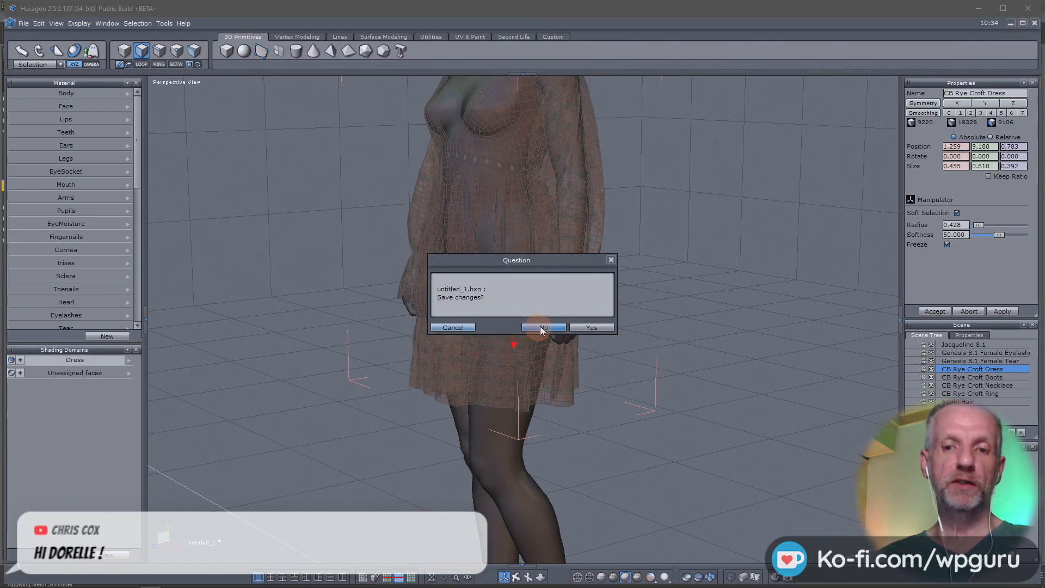
click(542, 330)
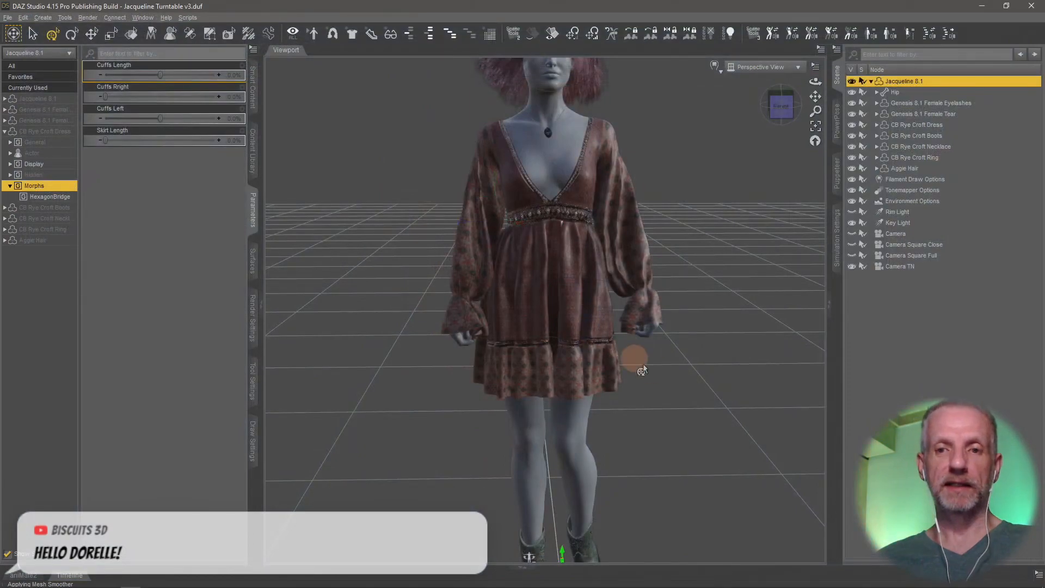
Increase the dress's Skirt Length morph and raise both the left and right cuff morphs
middle_drag(653, 367, 652, 366)
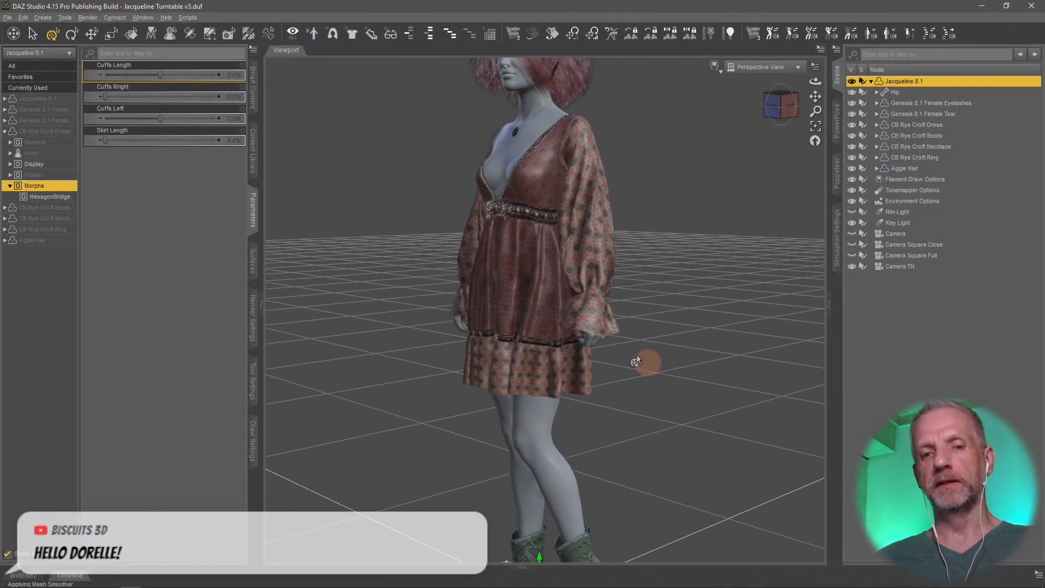
drag(105, 141, 169, 143)
middle_drag(350, 304, 349, 303)
drag(161, 118, 217, 118)
drag(105, 98, 200, 97)
middle_drag(483, 282, 509, 272)
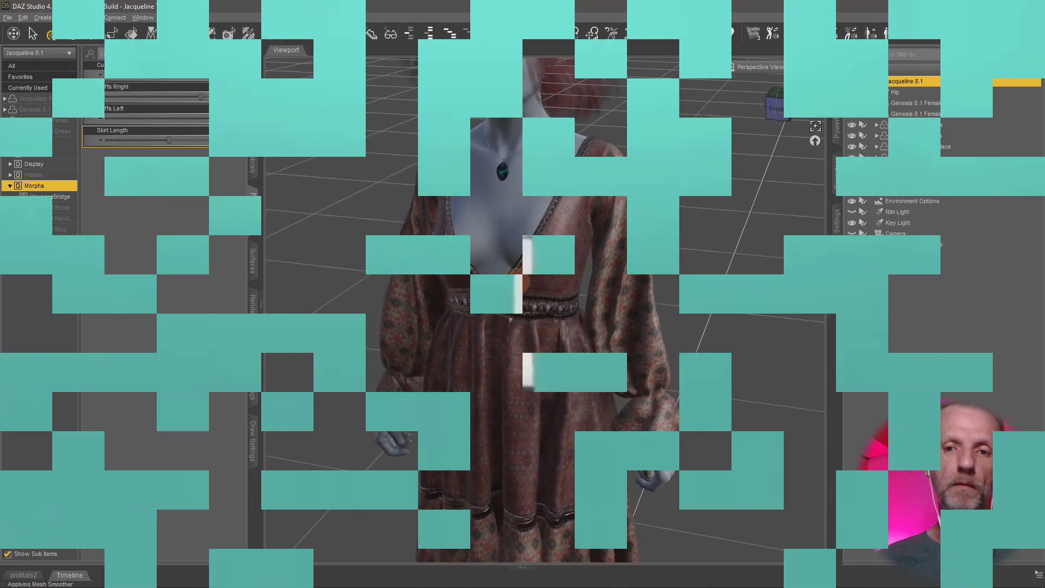